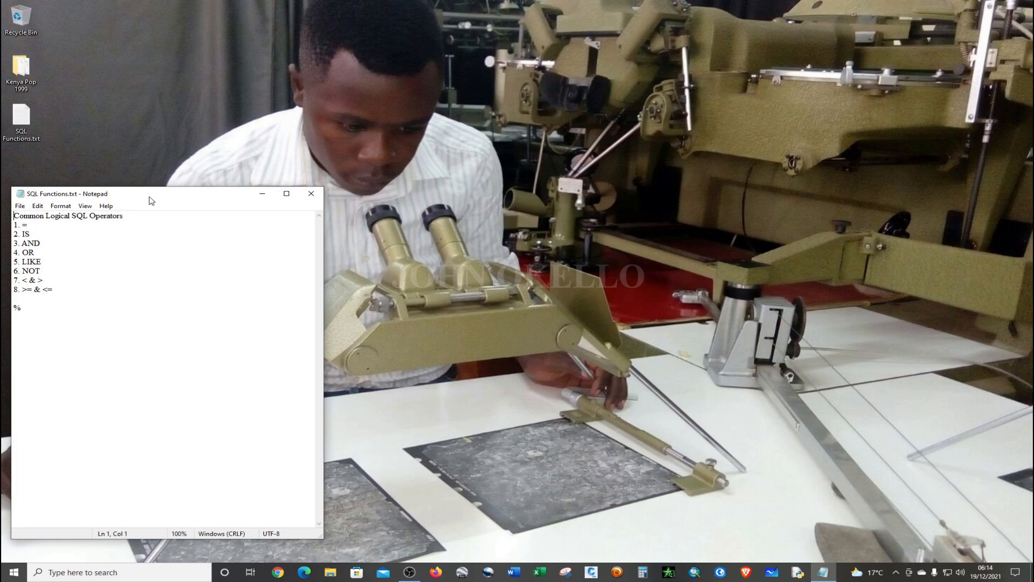
- Close the SQL Functions.txt notes and launch ArcMap
drag(151, 199, 562, 160)
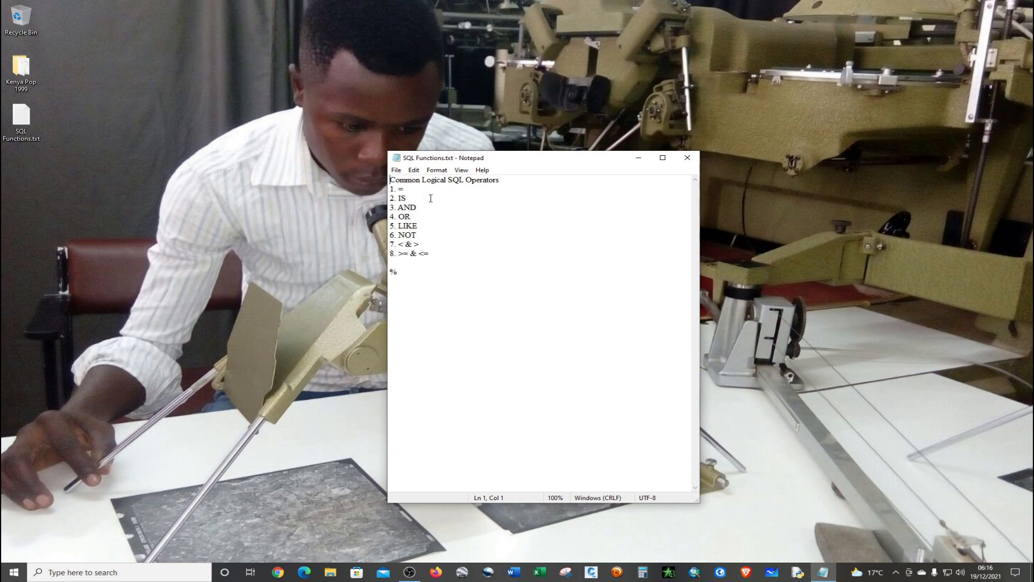
click(687, 158)
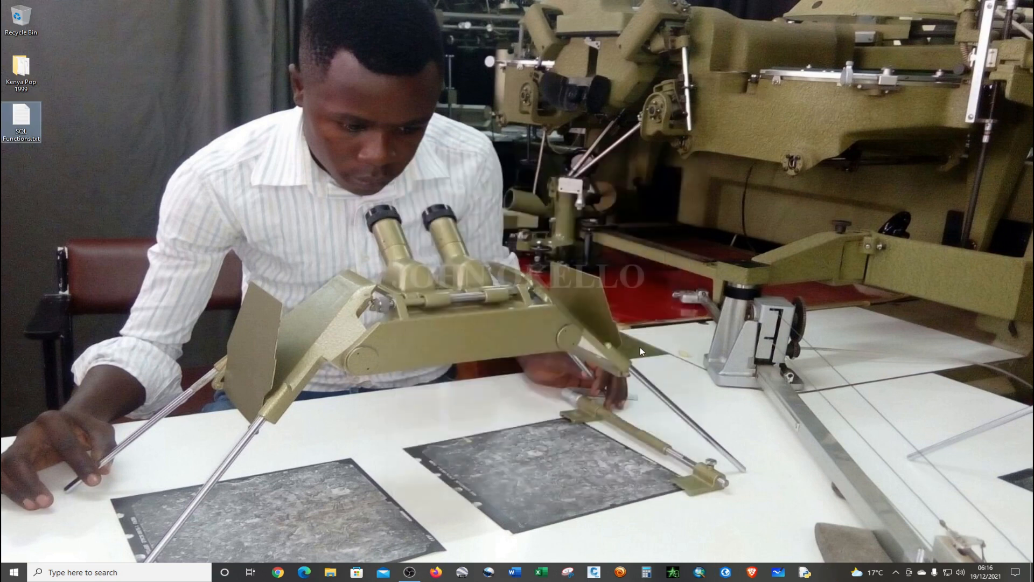
click(697, 573)
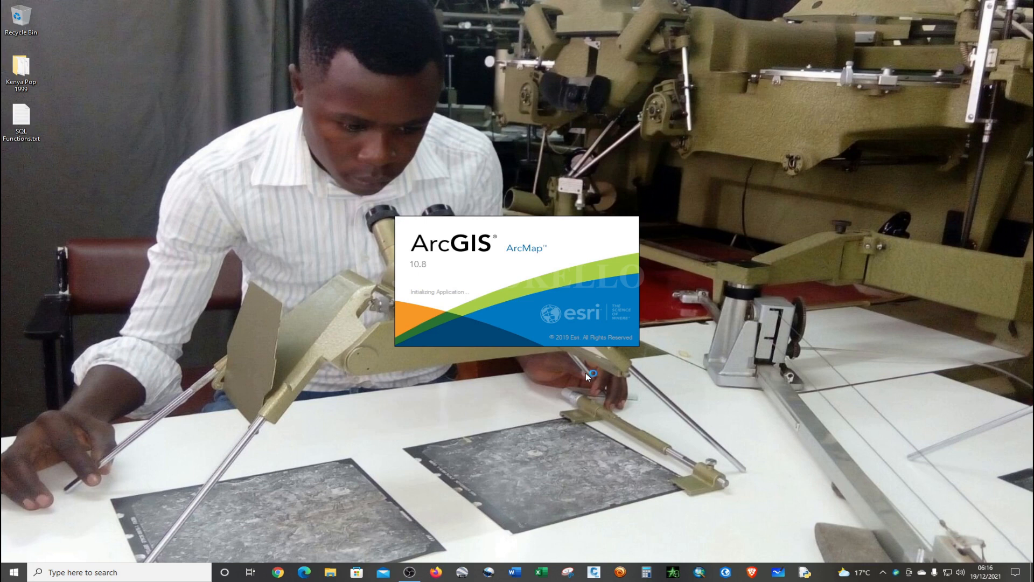
- Check the contents of the Kenya Pop 1999 desktop folder, and dismiss ArcMap's Getting Started dialog to work in a blank map
double_click(16, 76)
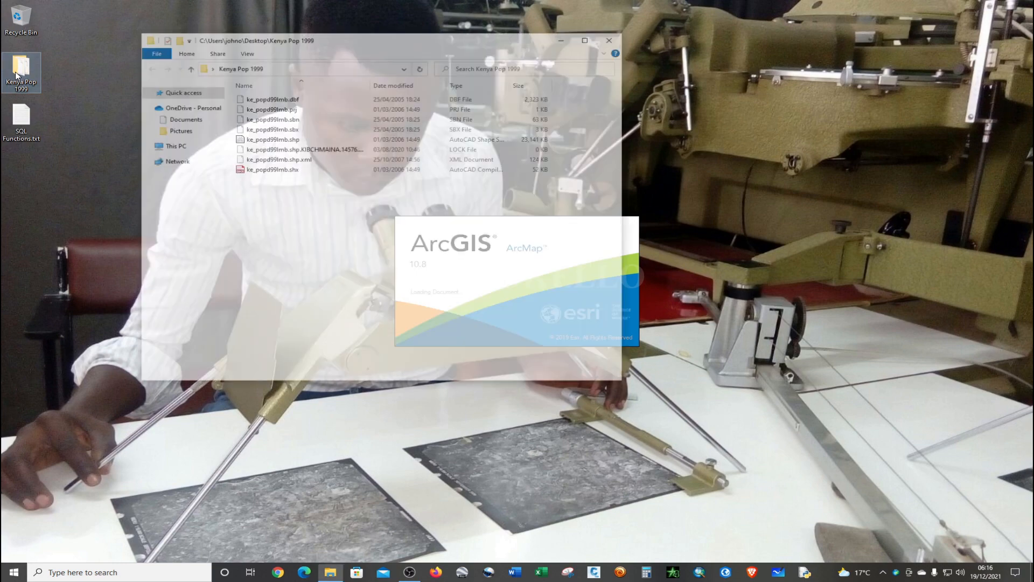
click(613, 39)
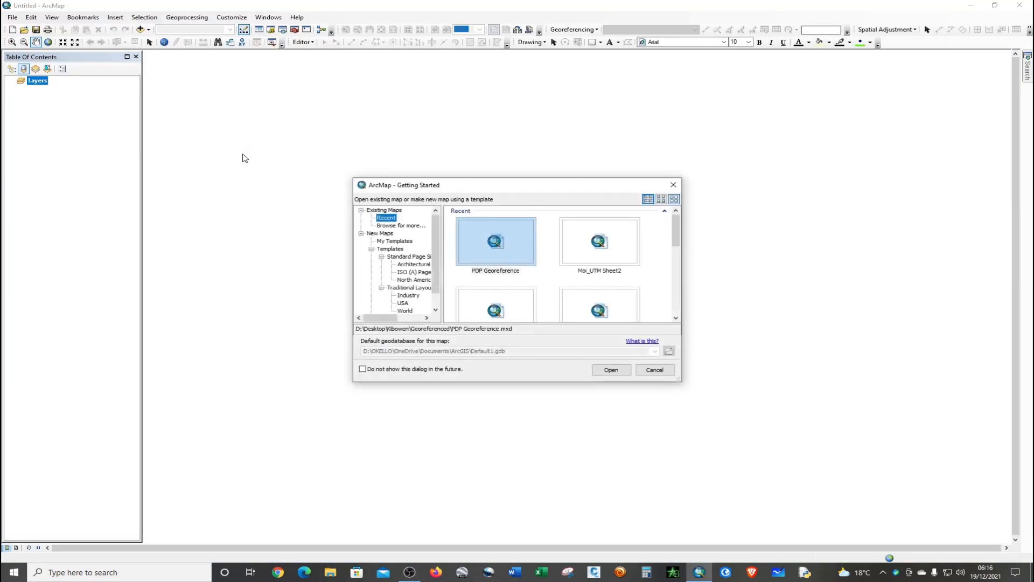
click(662, 373)
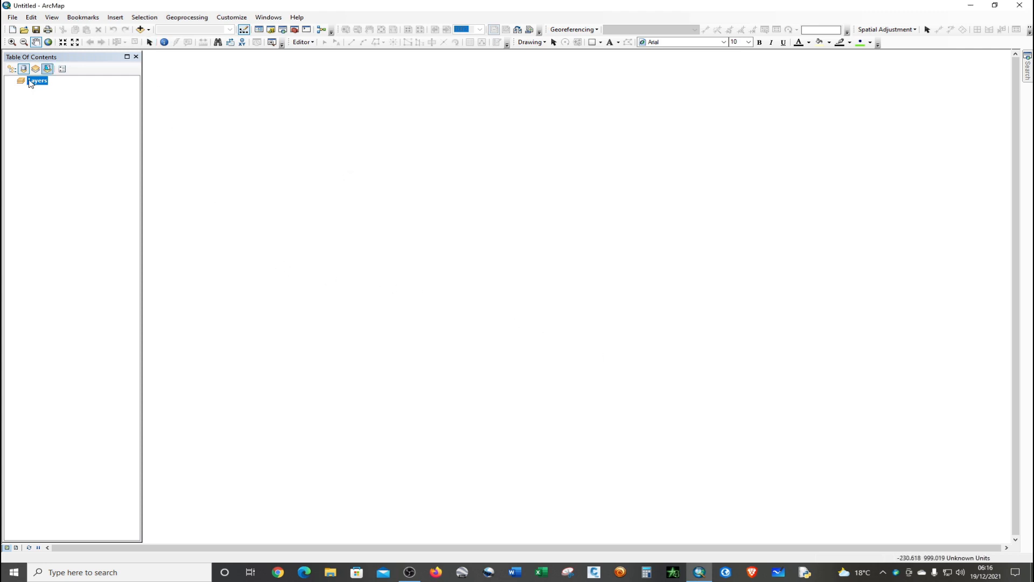
- Add the shapefile ke_popd99lmb.shp from the desktop's Kenya Pop 1999 folder to the map
click(140, 29)
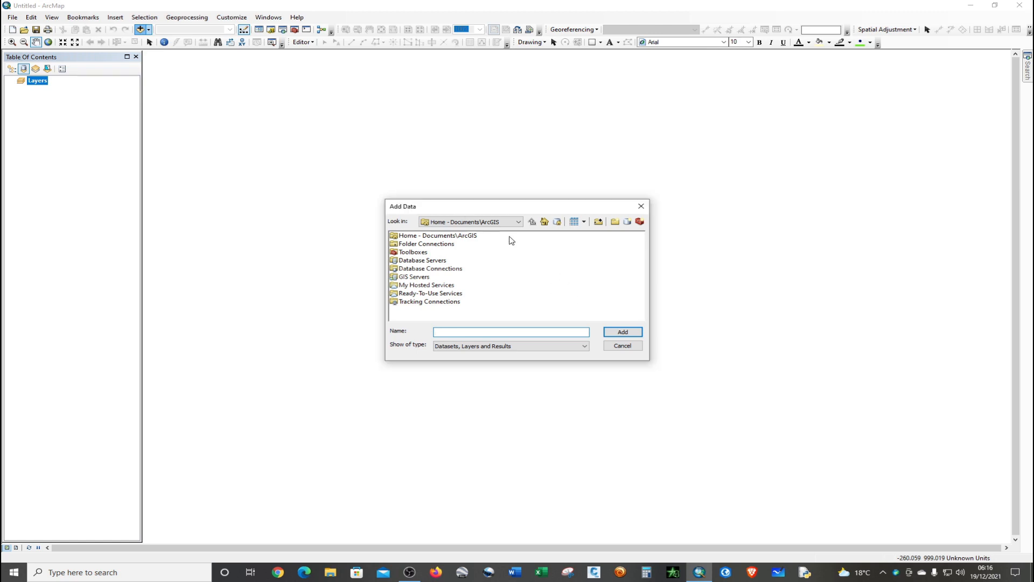
click(518, 221)
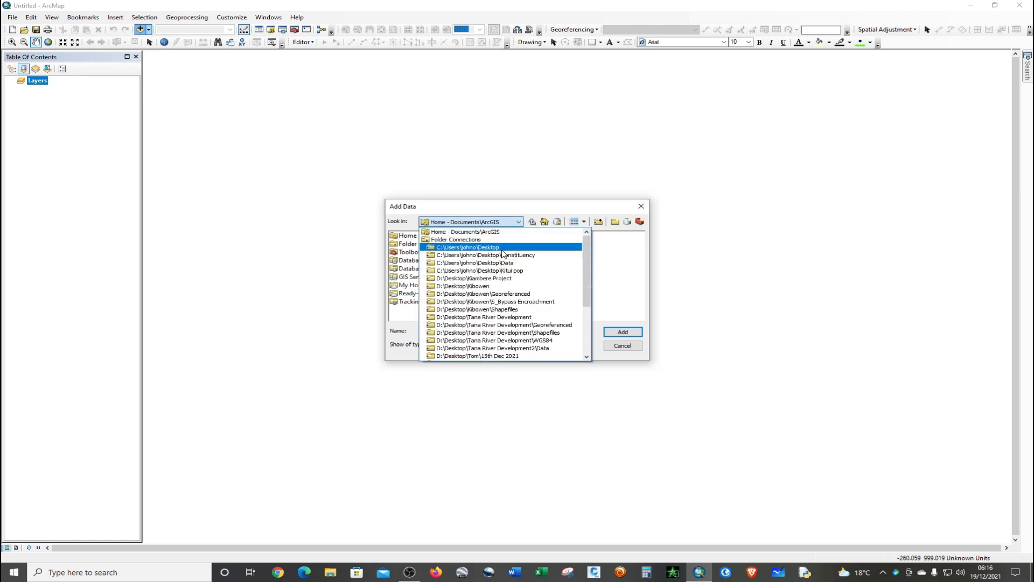
click(487, 248)
click(433, 236)
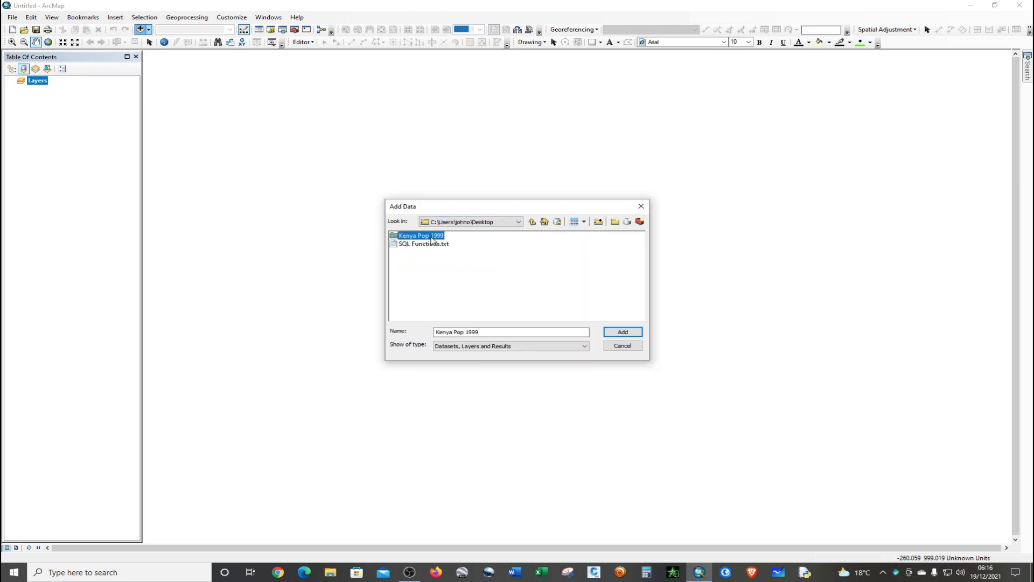
click(612, 333)
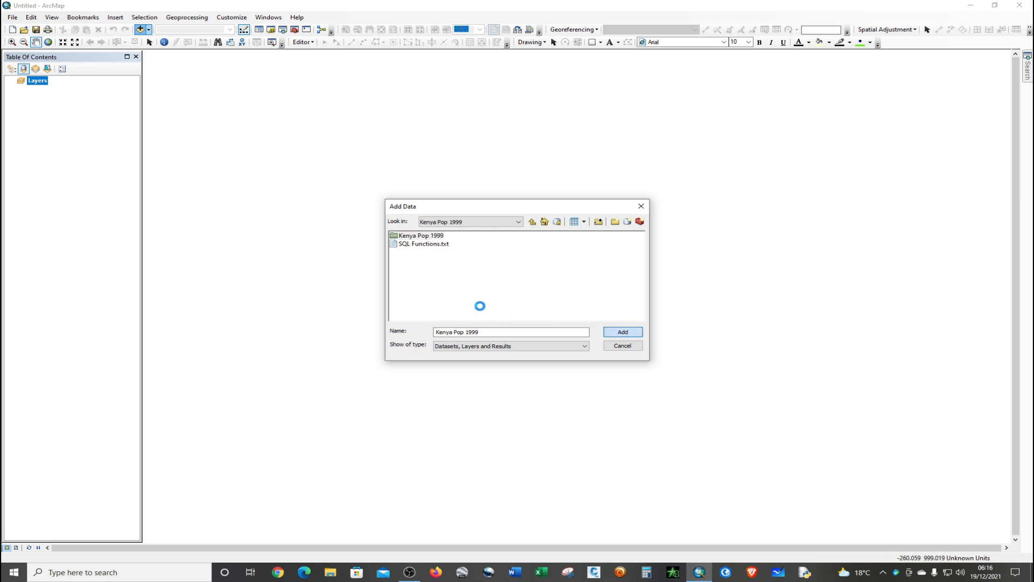
click(439, 236)
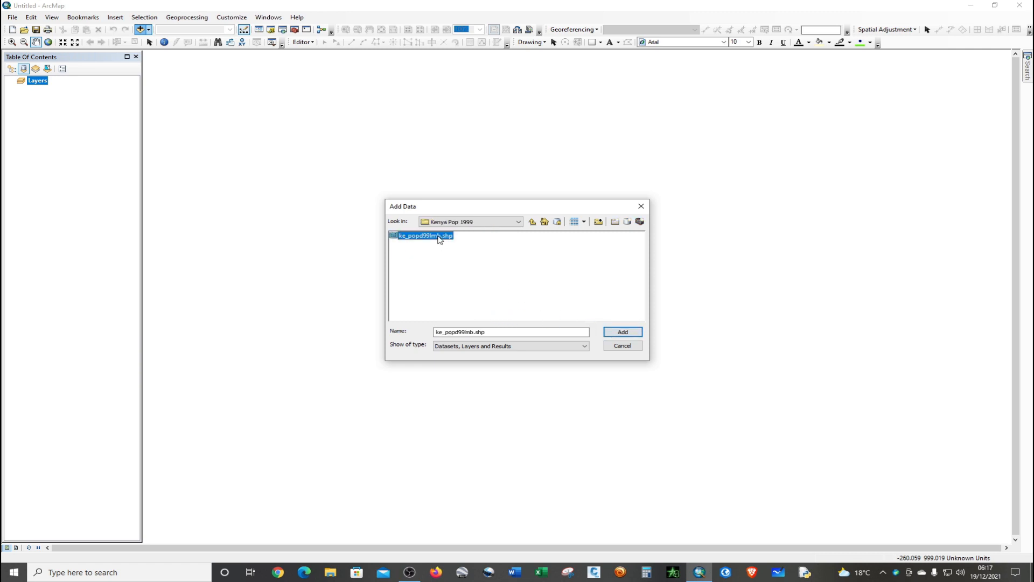
click(614, 332)
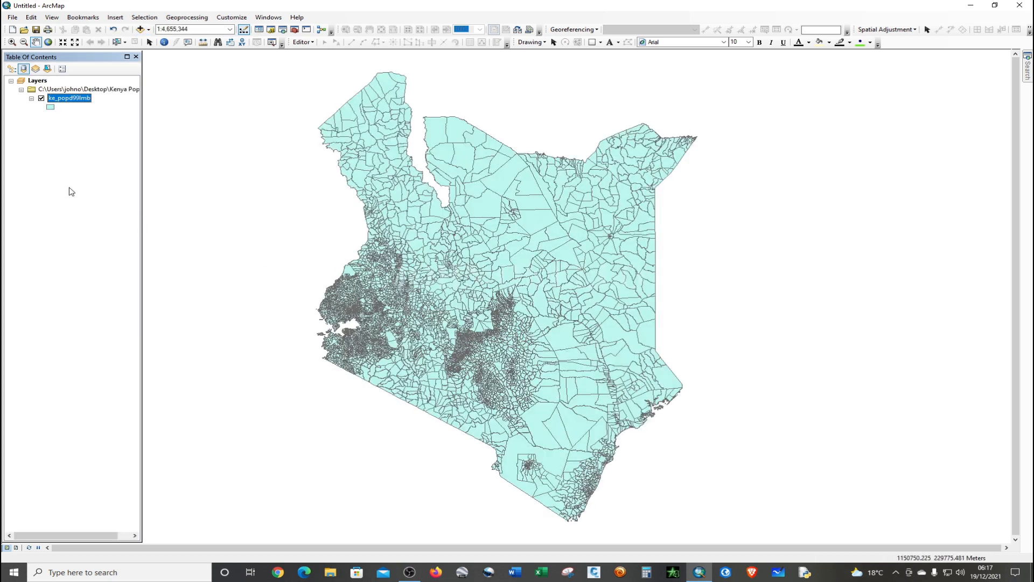
- Open the attribute table of the ke_popd99lmb layer and place it as a floating window over the map
click(74, 97)
right_click(74, 97)
click(110, 128)
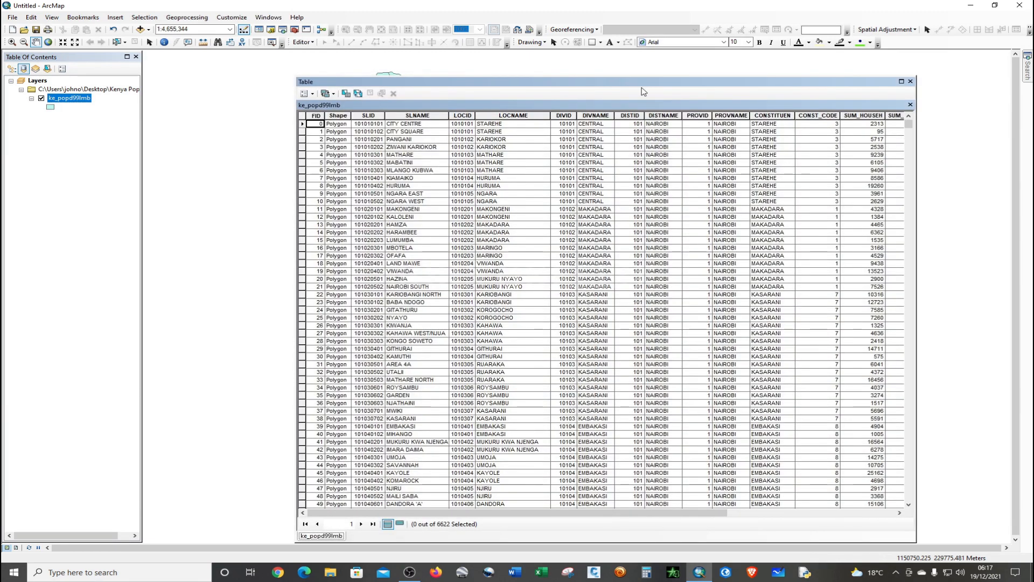
drag(644, 82, 495, 300)
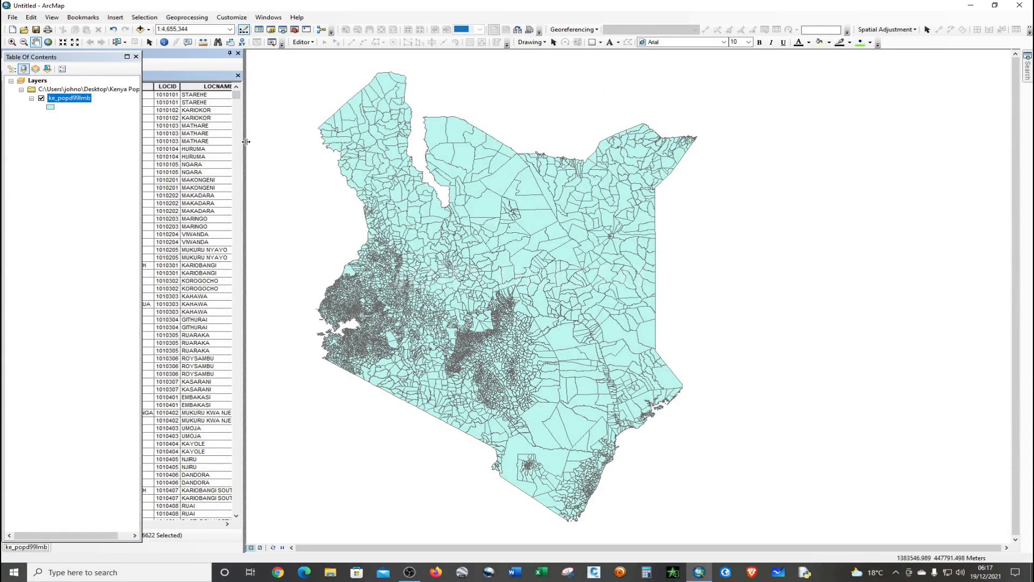
drag(700, 165, 775, 174)
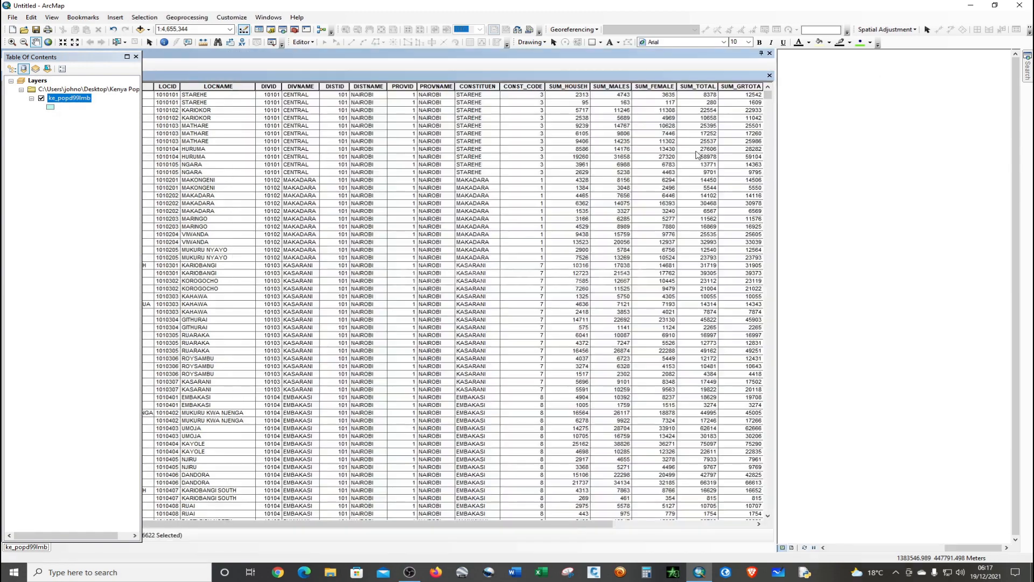
drag(589, 54, 676, 83)
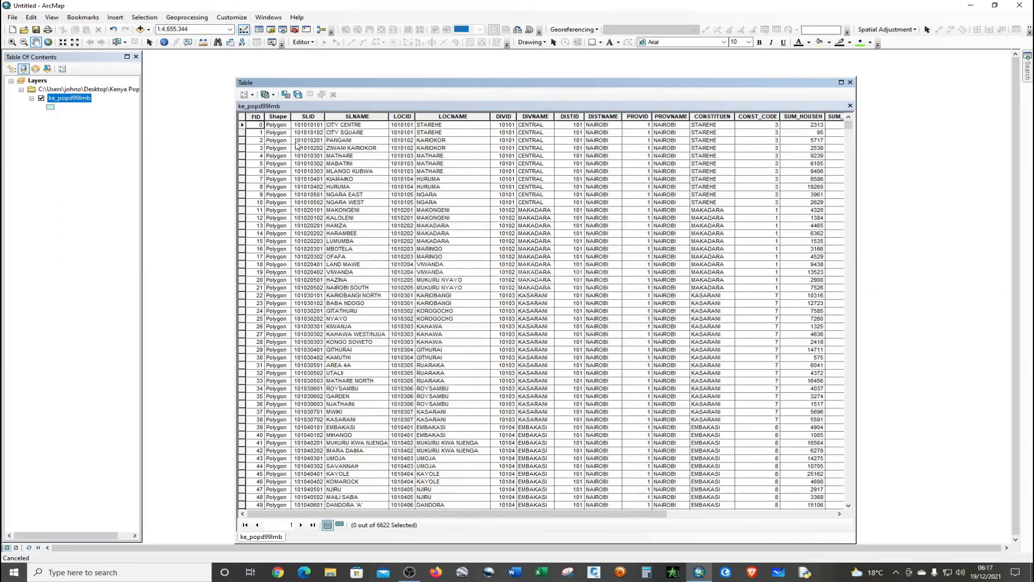
- Examine the records and fields of the ke_popd99lmb attribute table and the query options of its Select by Attributes dialog
scroll(336, 164, down, 4)
scroll(417, 202, up, 4)
drag(569, 519, 721, 519)
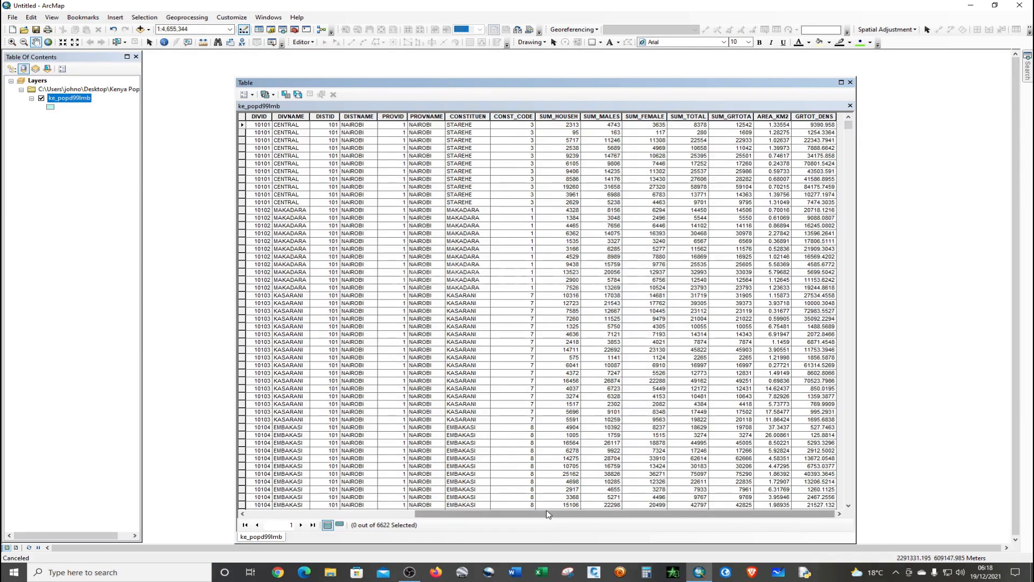
drag(547, 516, 463, 515)
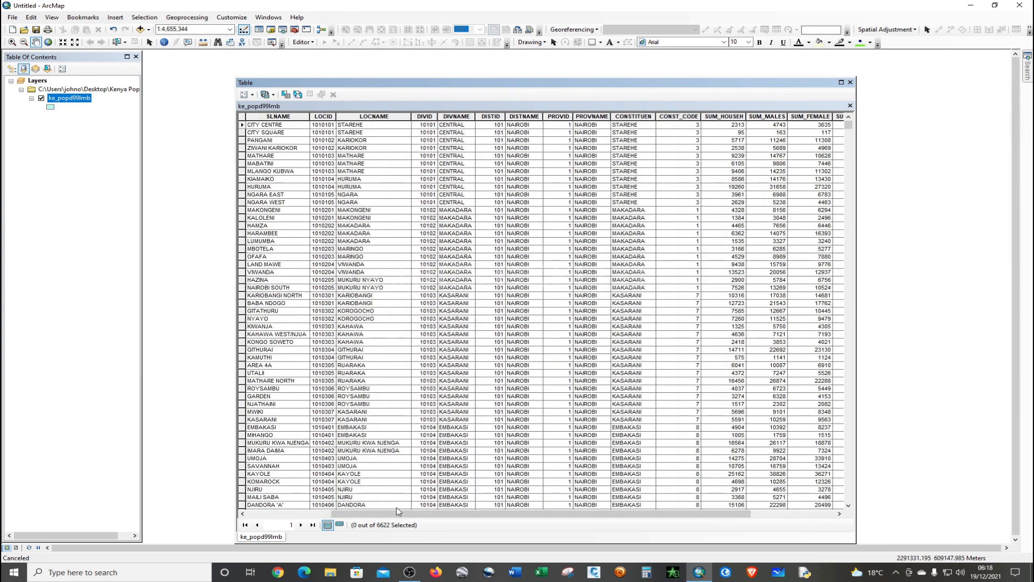
drag(395, 516, 311, 515)
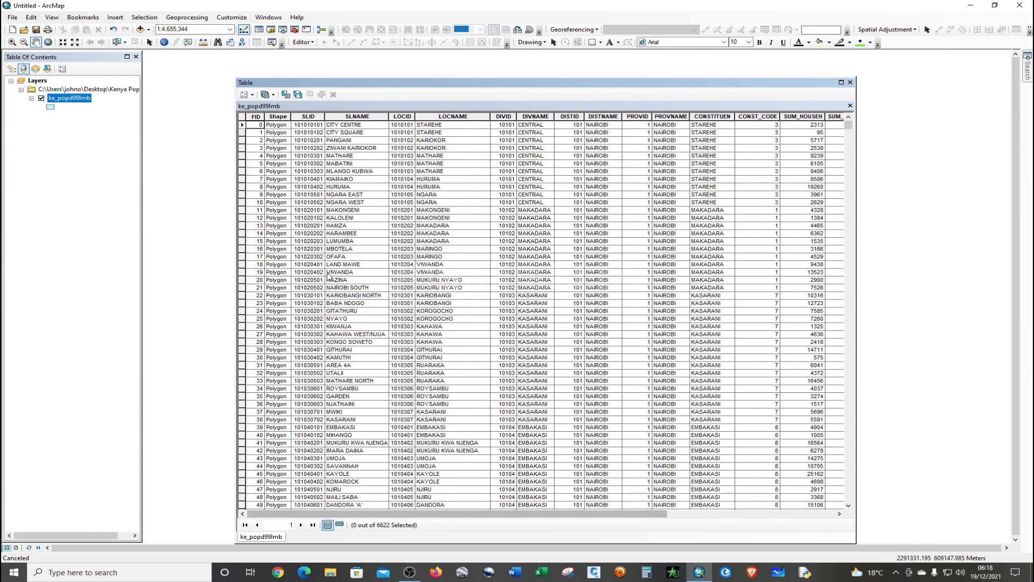
click(286, 96)
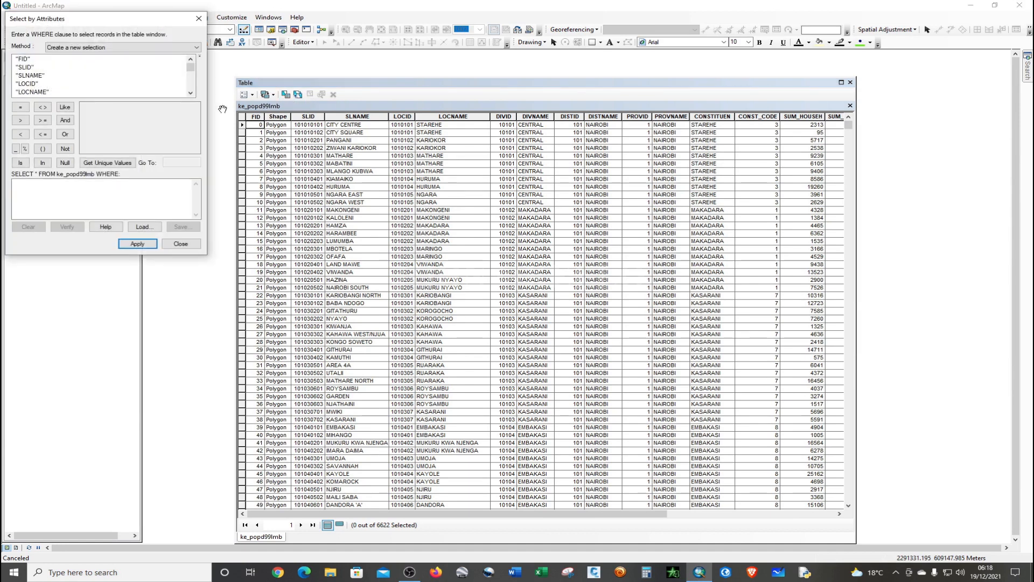
drag(136, 17, 528, 158)
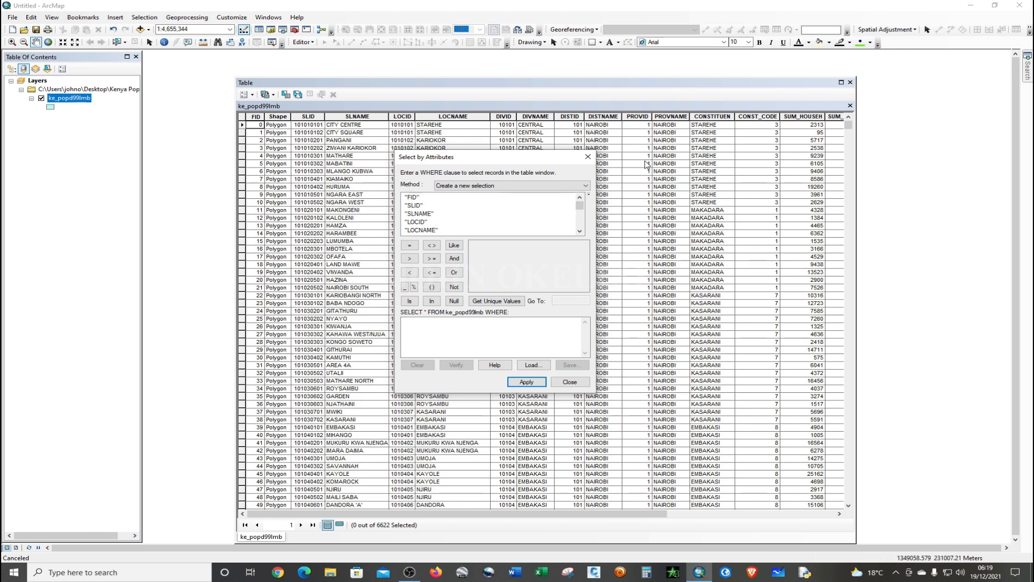
click(587, 158)
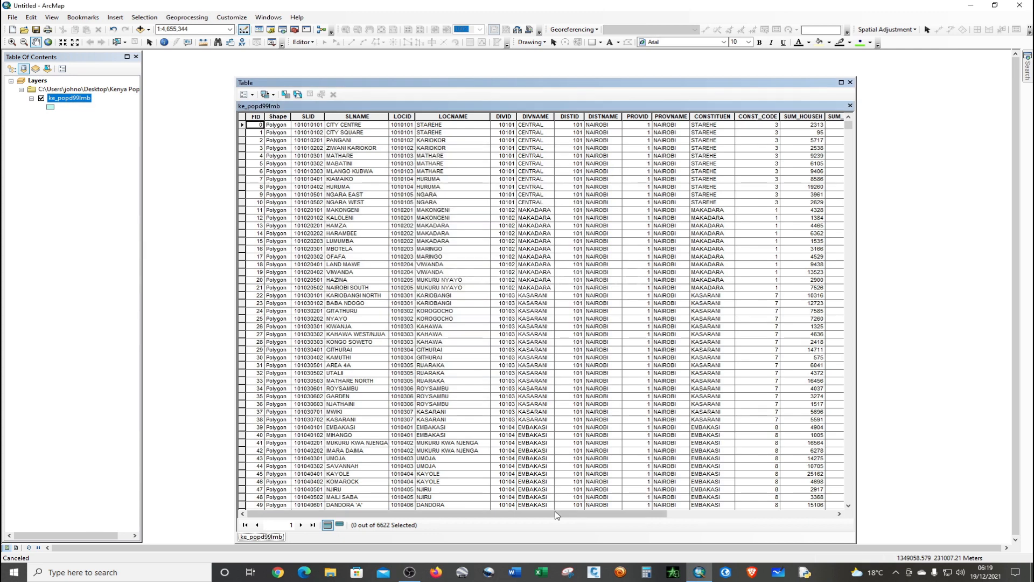
drag(561, 515, 723, 521)
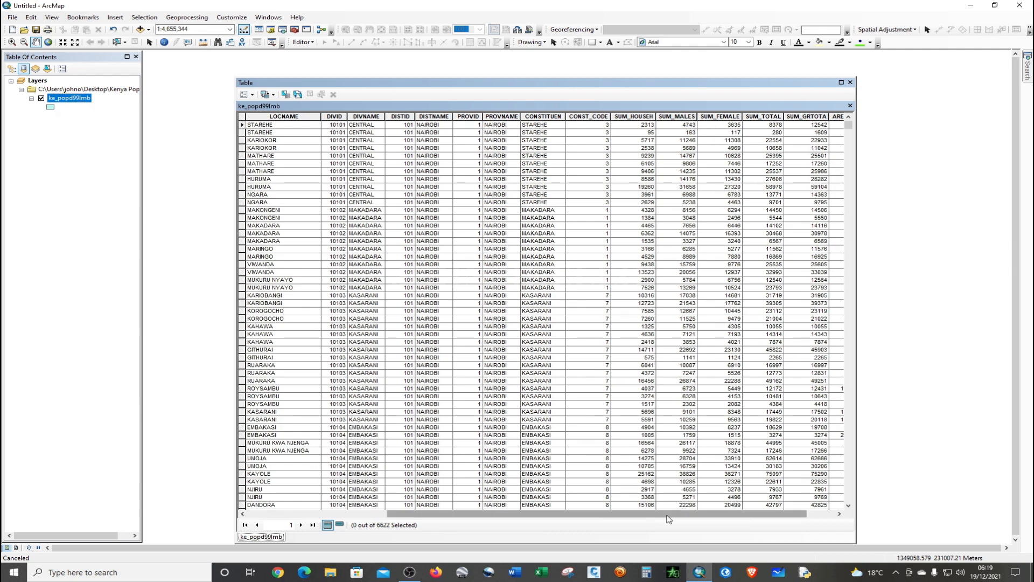
drag(672, 518, 447, 516)
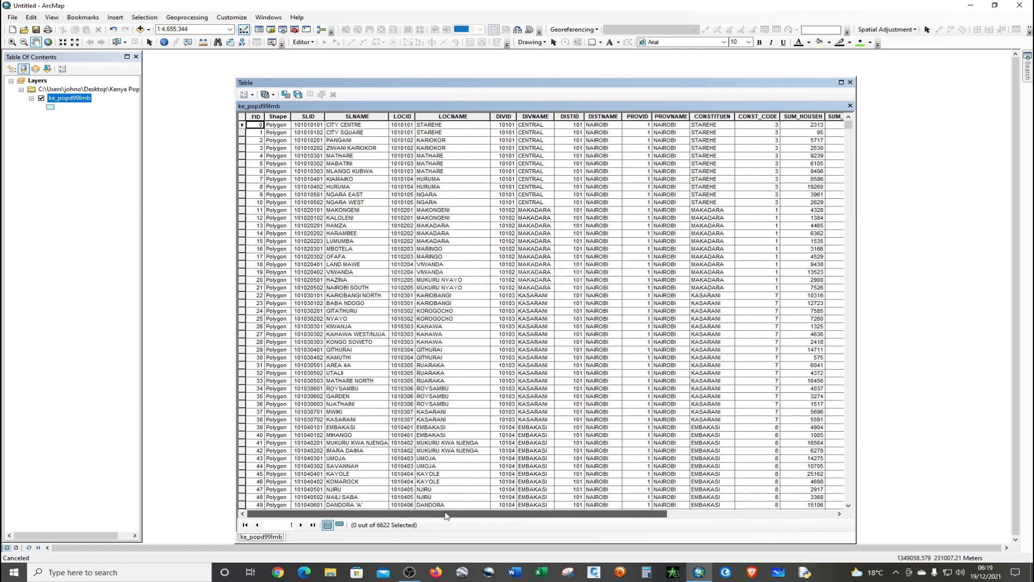
- Open Select by Attributes for the ke_popd99lmb table and place the dialog over the table
click(285, 94)
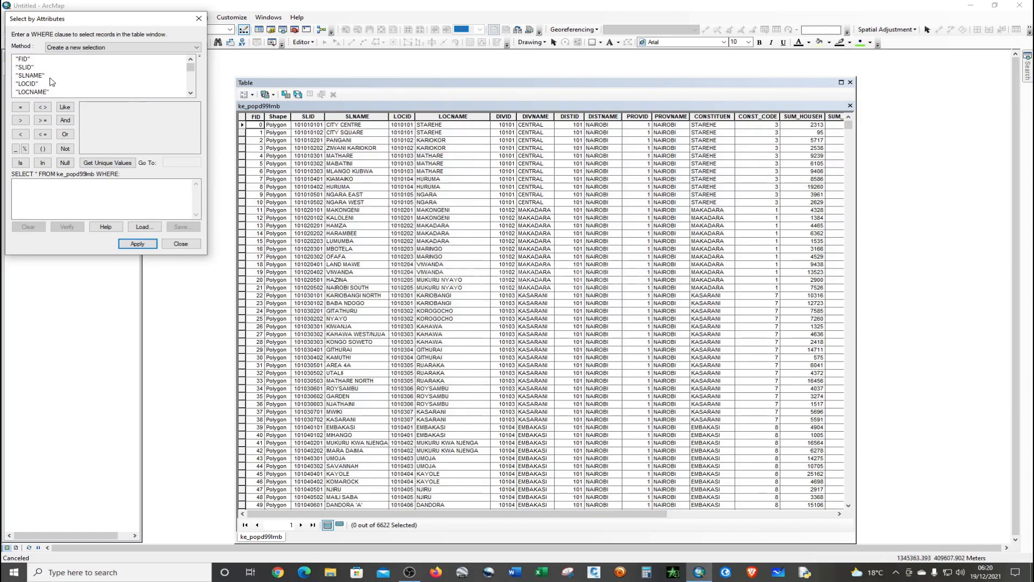
scroll(52, 81, down, 5)
scroll(52, 82, up, 5)
drag(100, 19, 523, 221)
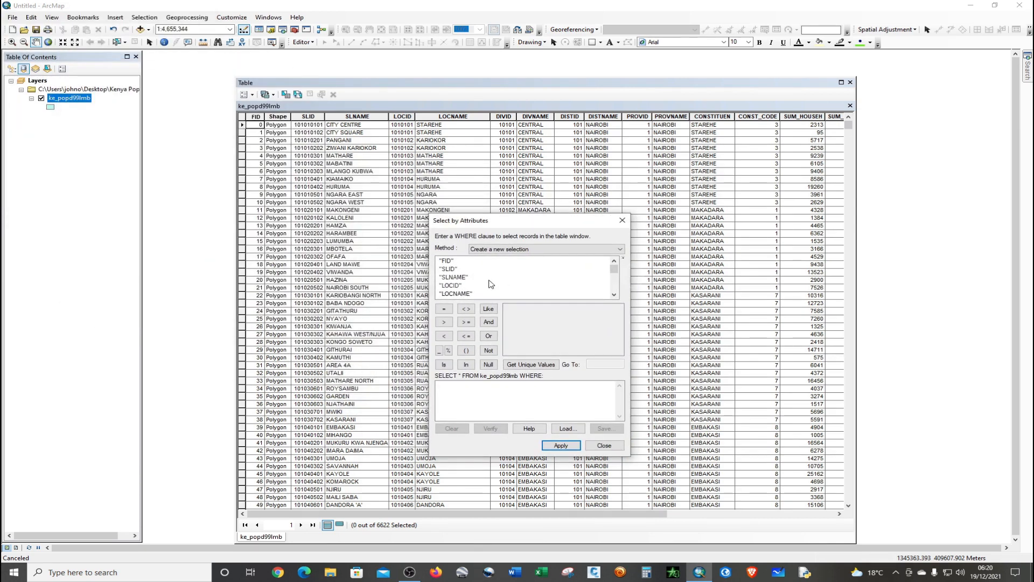
- Build the WHERE clause "SUM_MALES" = "SUM_FEMALE" from the layer's fields and verify the expression
scroll(491, 284, down, 3)
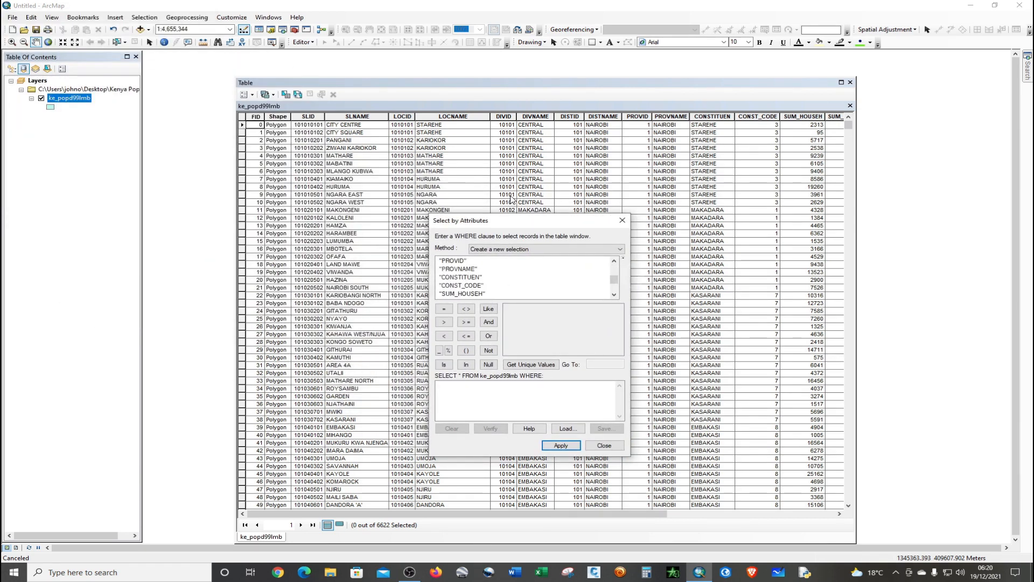
scroll(488, 281, down, 2)
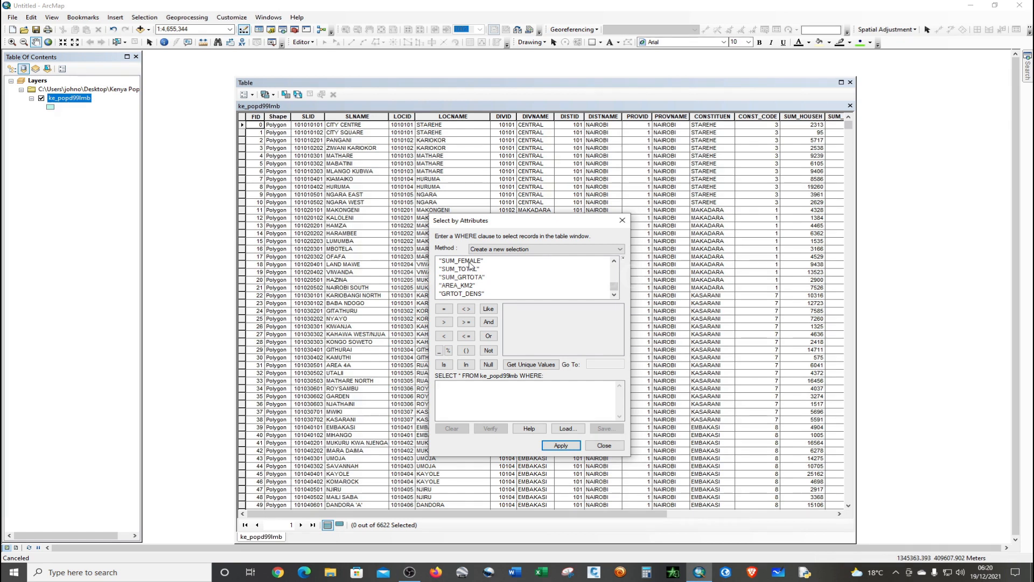
scroll(470, 265, up, 2)
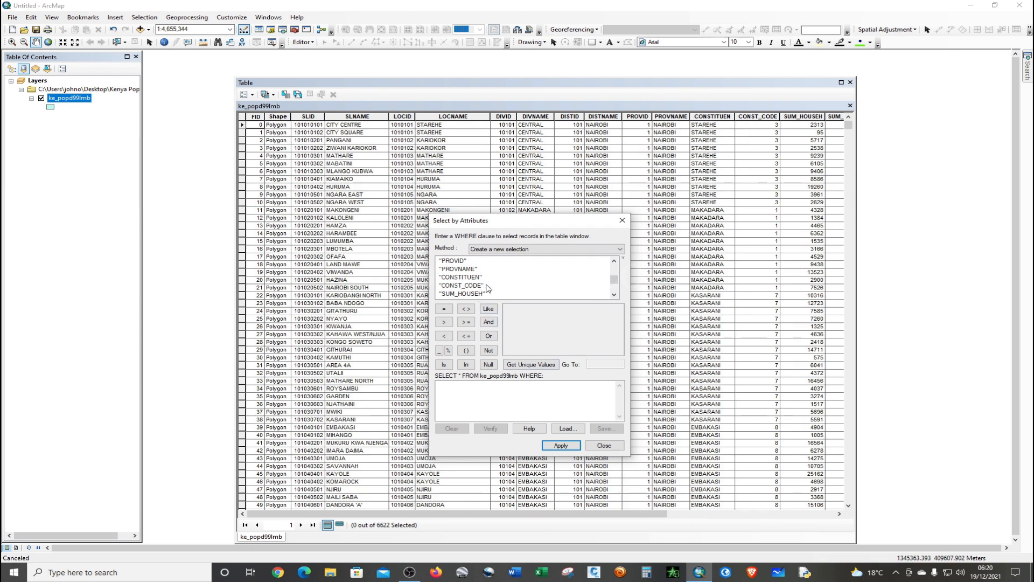
scroll(489, 278, down, 2)
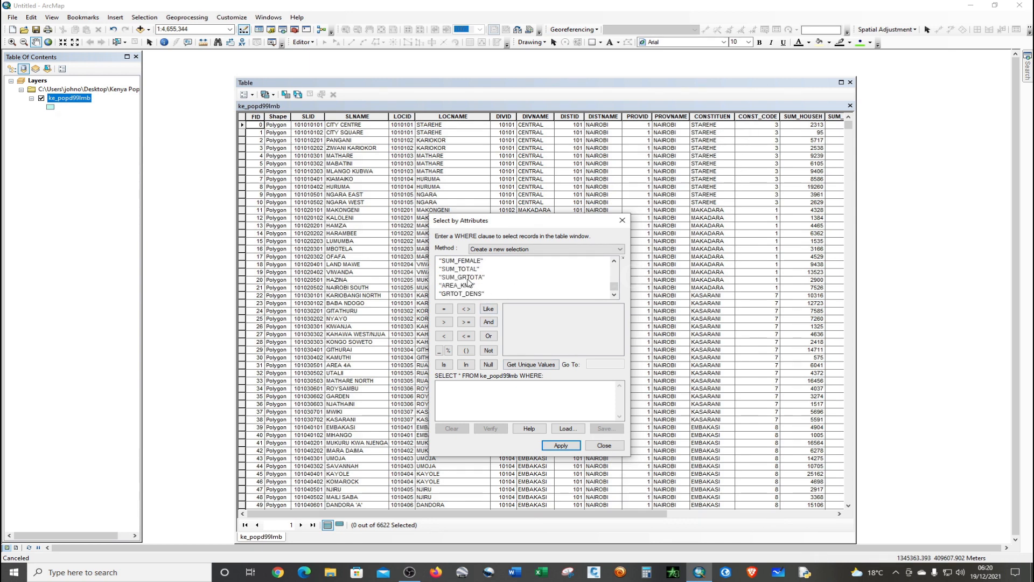
scroll(470, 281, up, 1)
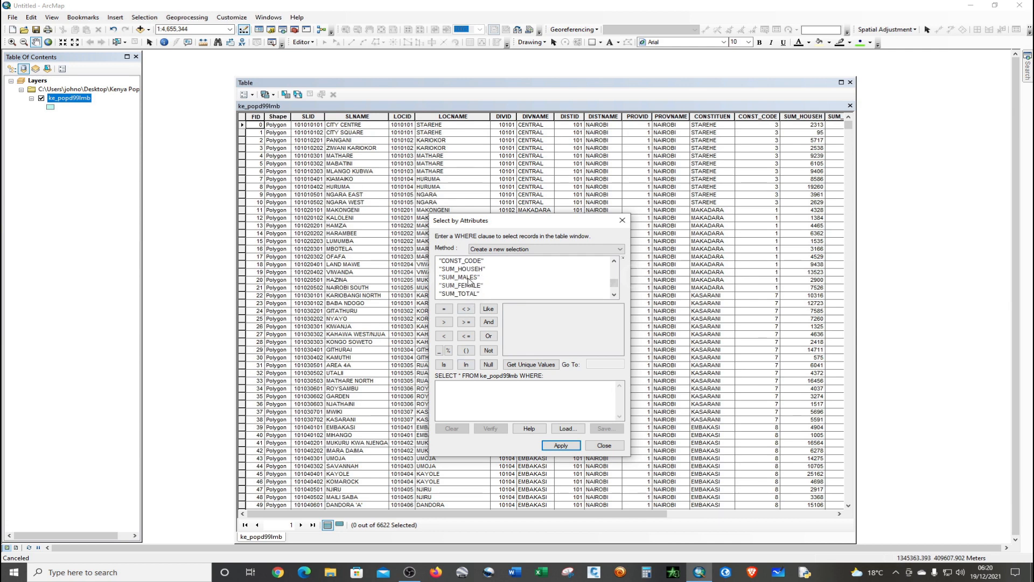
double_click(470, 277)
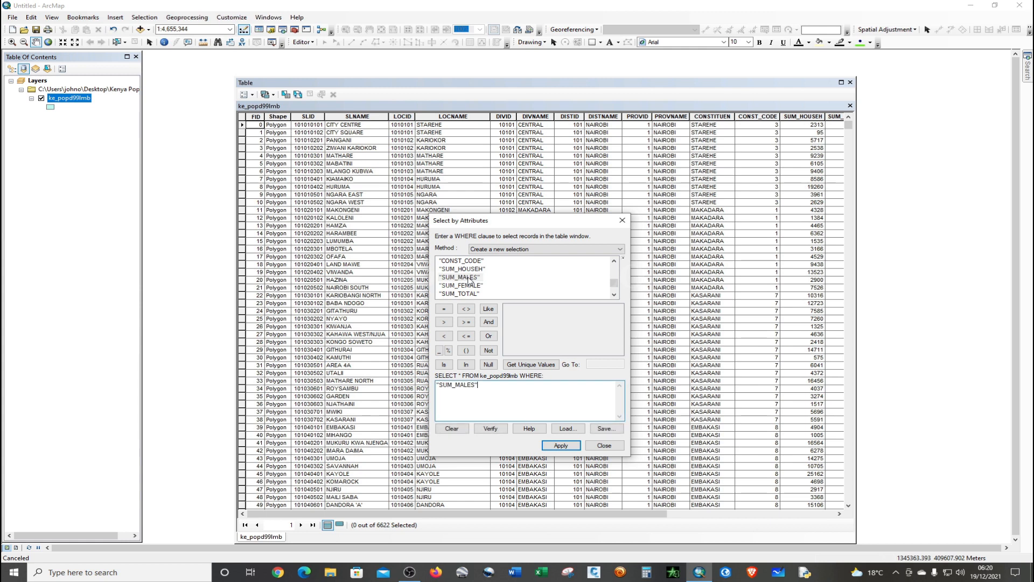
click(444, 309)
double_click(463, 286)
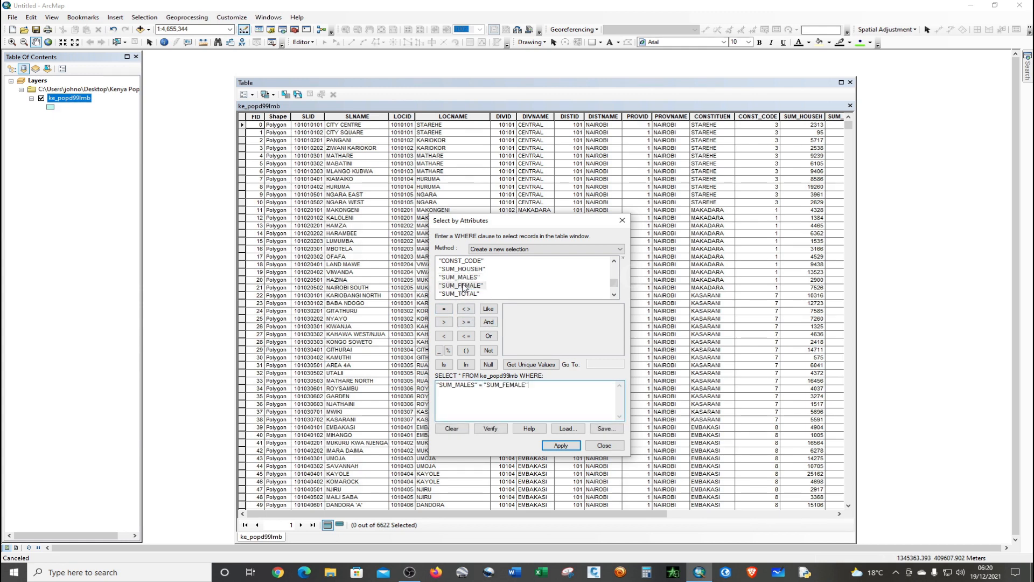
click(499, 430)
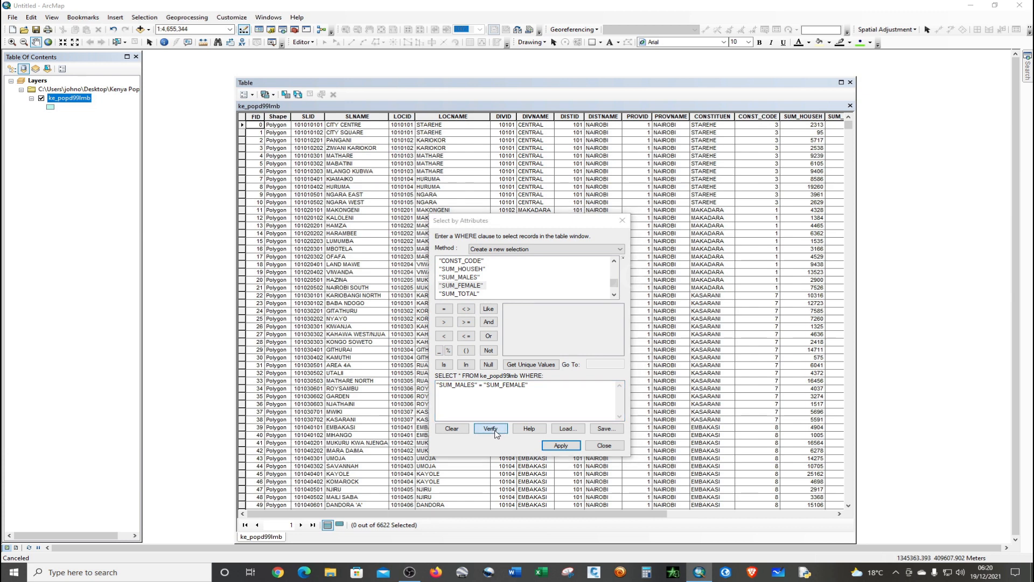
drag(531, 276, 728, 334)
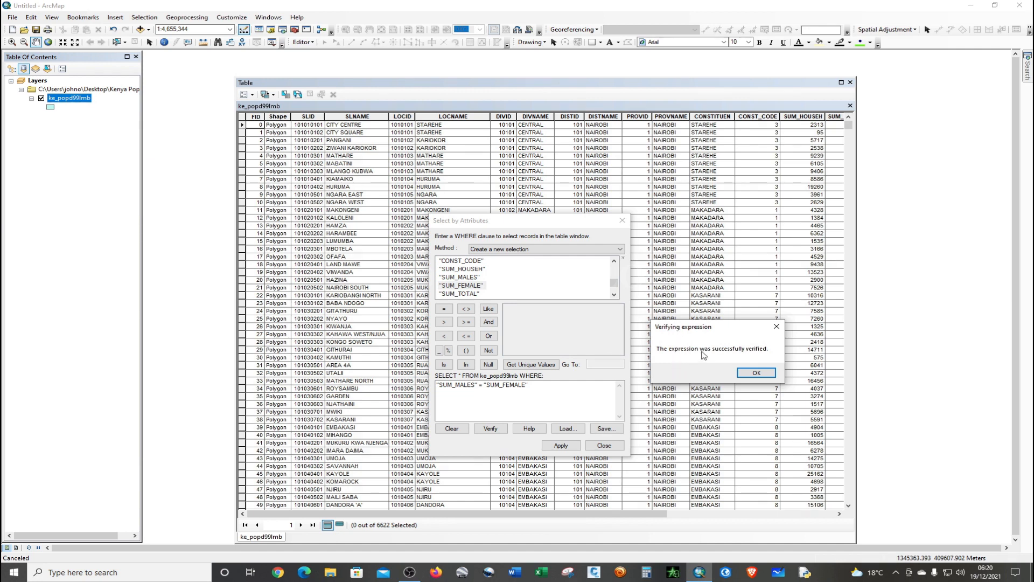
- Apply the verified query, show only the selected records, and view their population columns
click(757, 374)
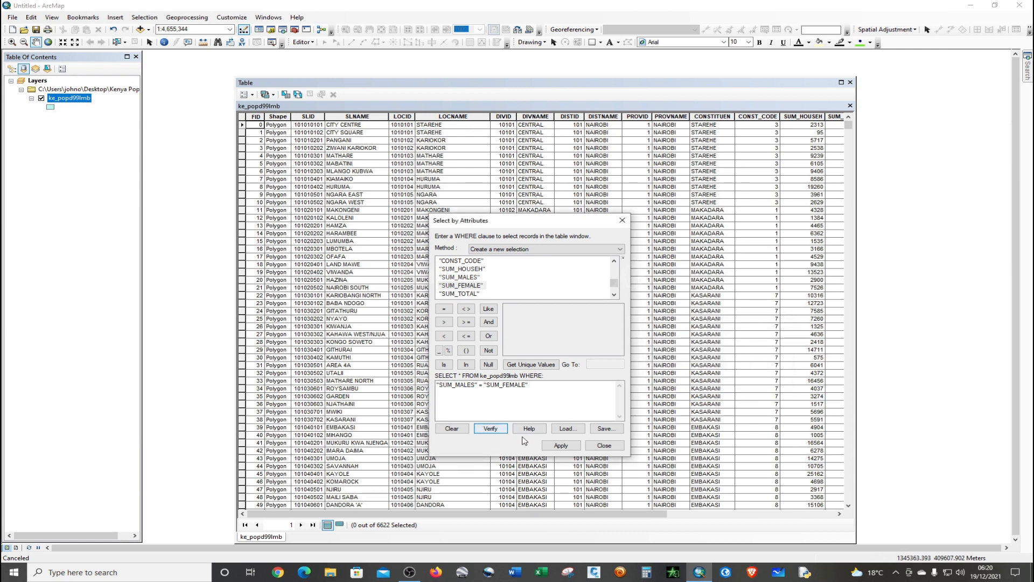
click(552, 446)
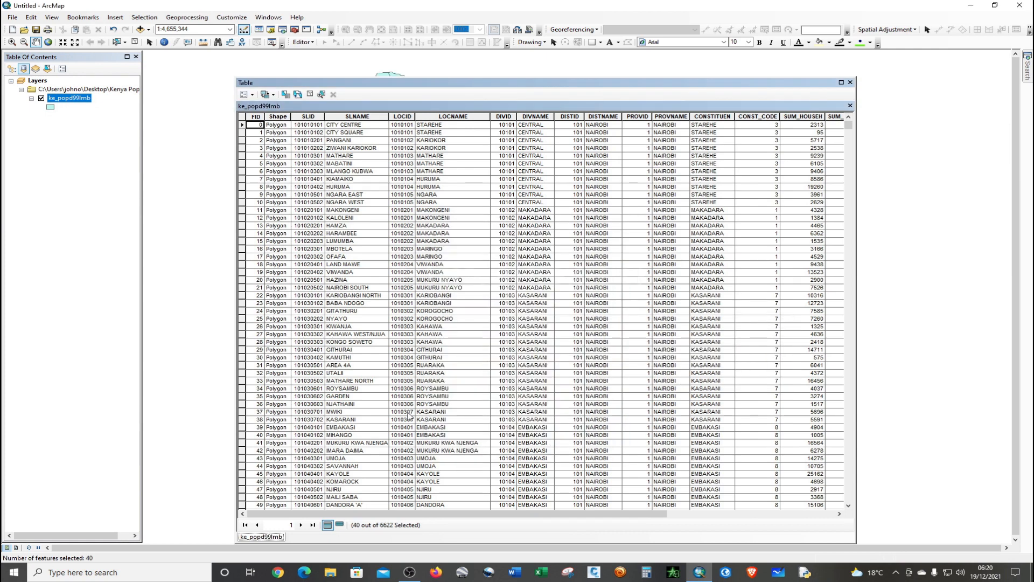
click(340, 525)
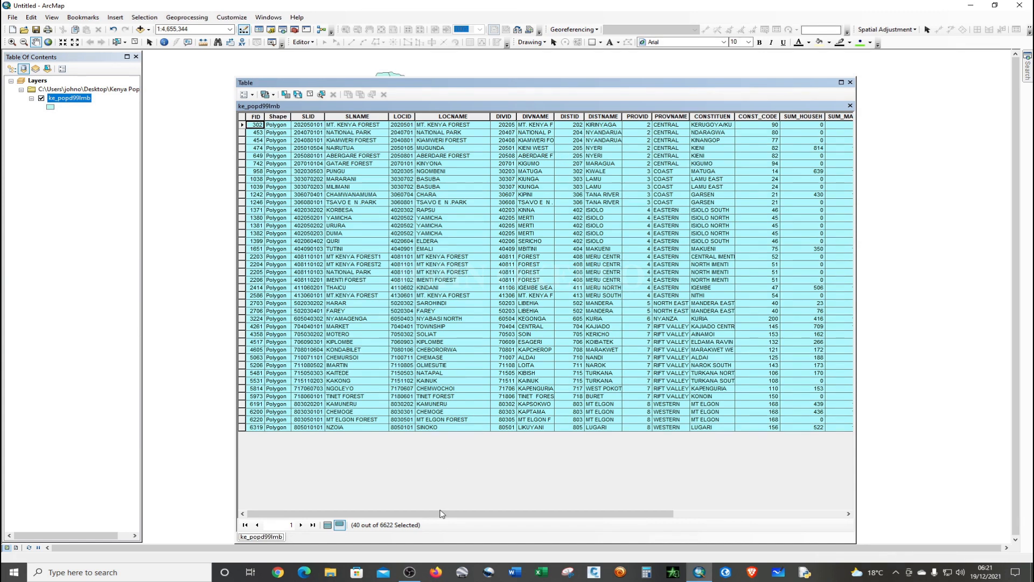
drag(439, 514, 611, 512)
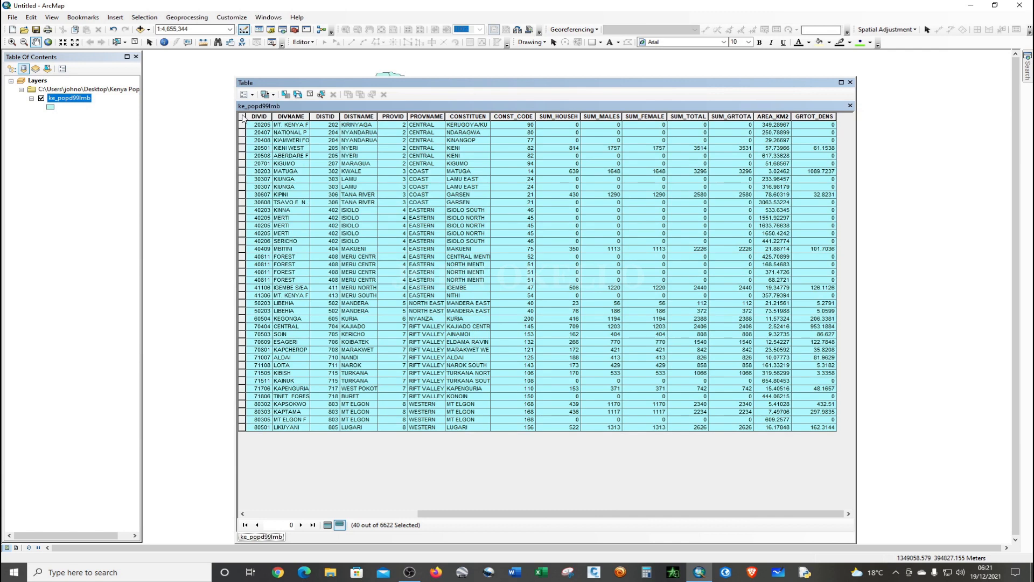
- Return to all records with the selection cleared, and empty the old WHERE clause in Select by Attributes
click(328, 524)
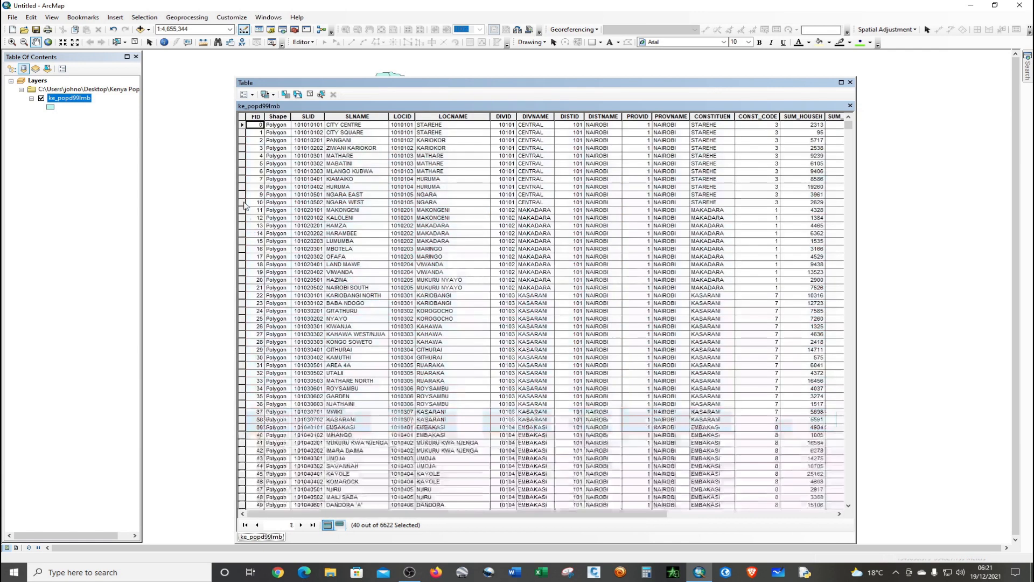
click(244, 116)
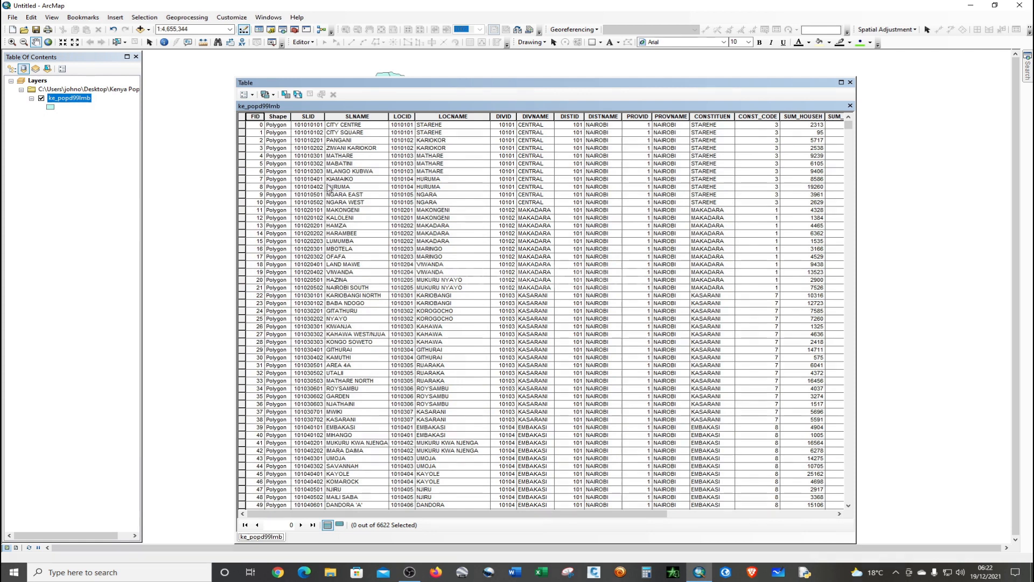
click(286, 95)
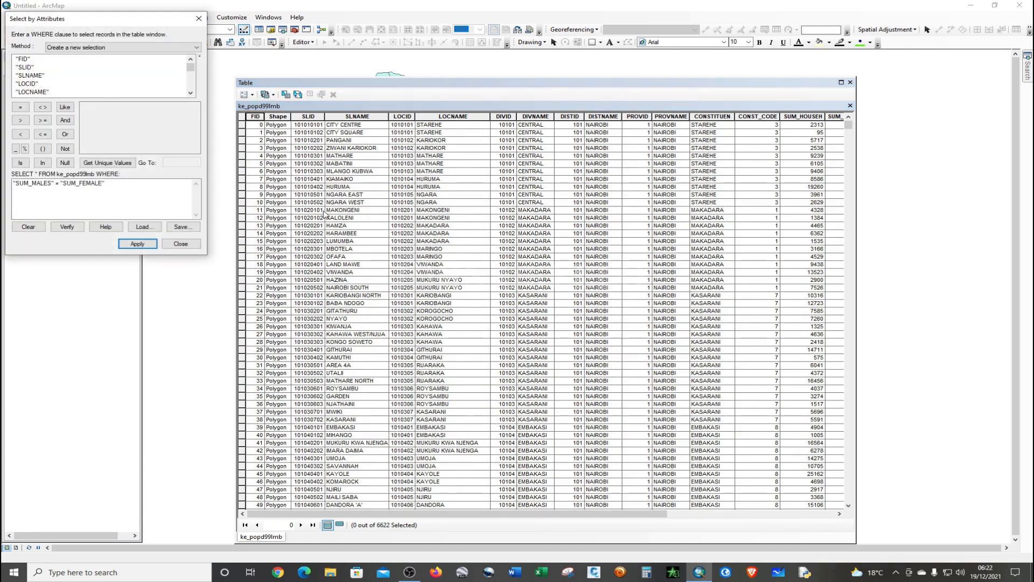
click(38, 227)
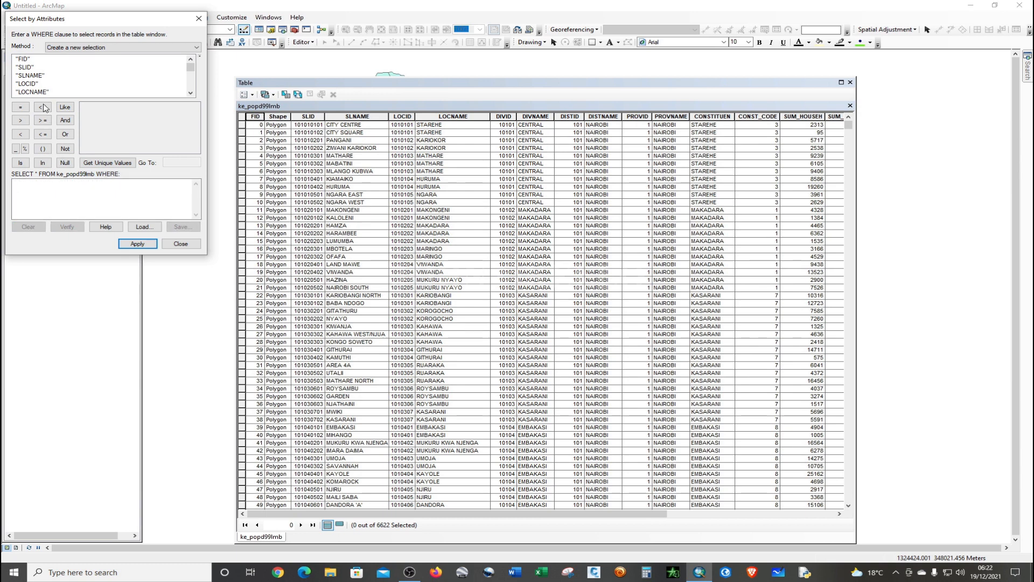
- Place Select by Attributes over the table and begin the WHERE clause with "SUM_MALES" = "SUM_FEMALE"
scroll(39, 81, down, 5)
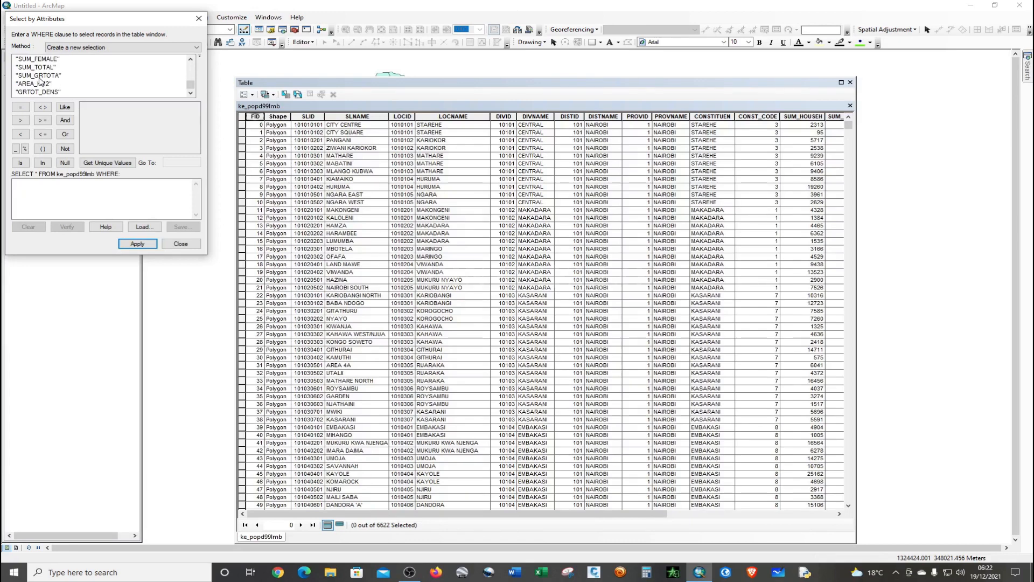
scroll(39, 81, up, 2)
scroll(52, 86, down, 2)
scroll(42, 72, up, 2)
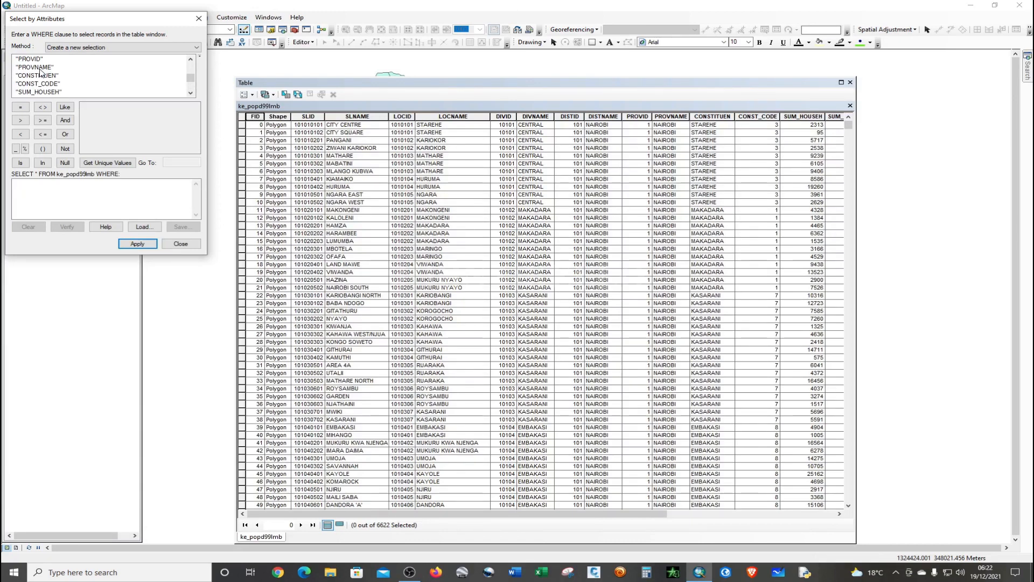
scroll(49, 87, down, 2)
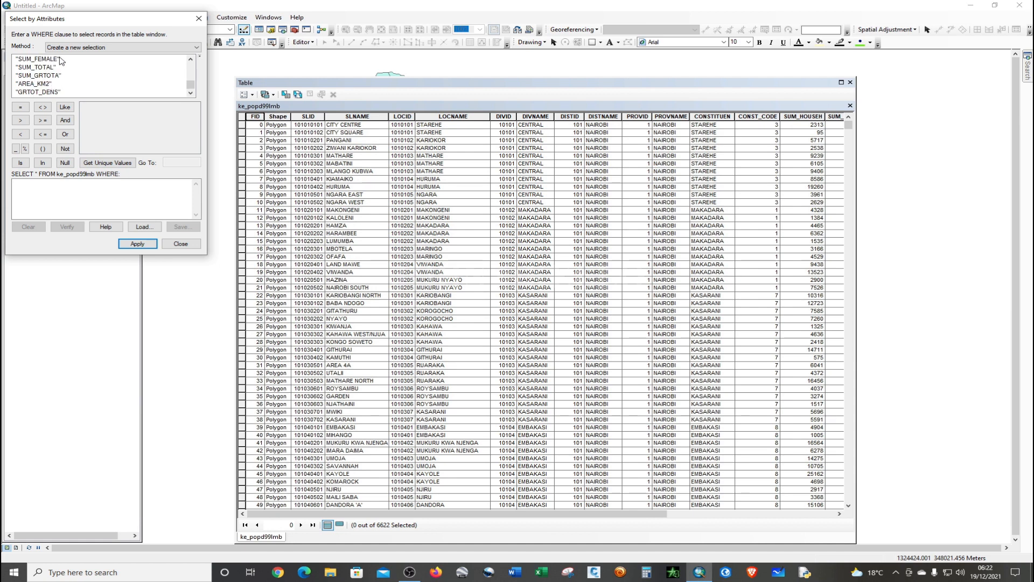
drag(92, 20, 490, 169)
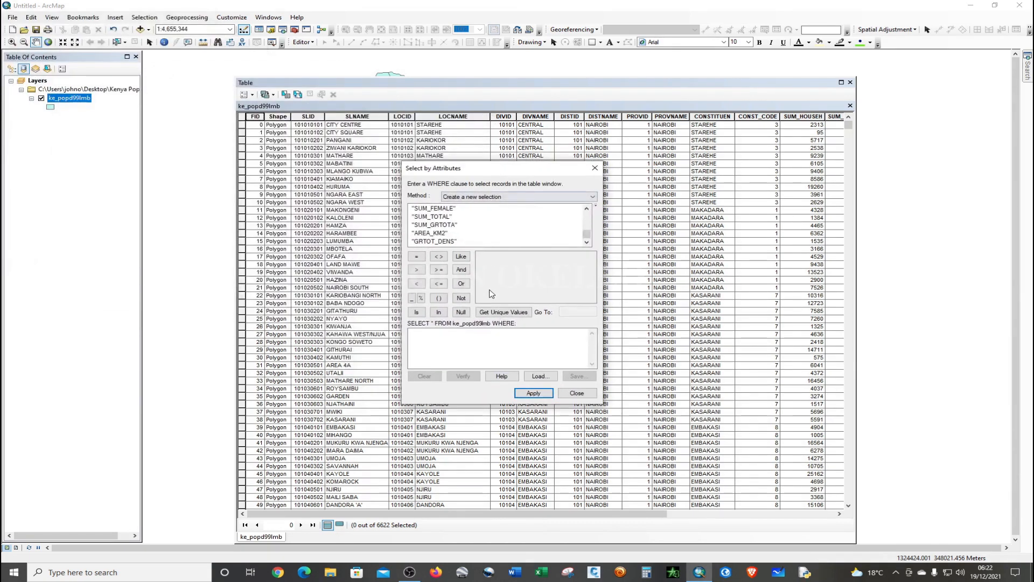
scroll(452, 233, up, 2)
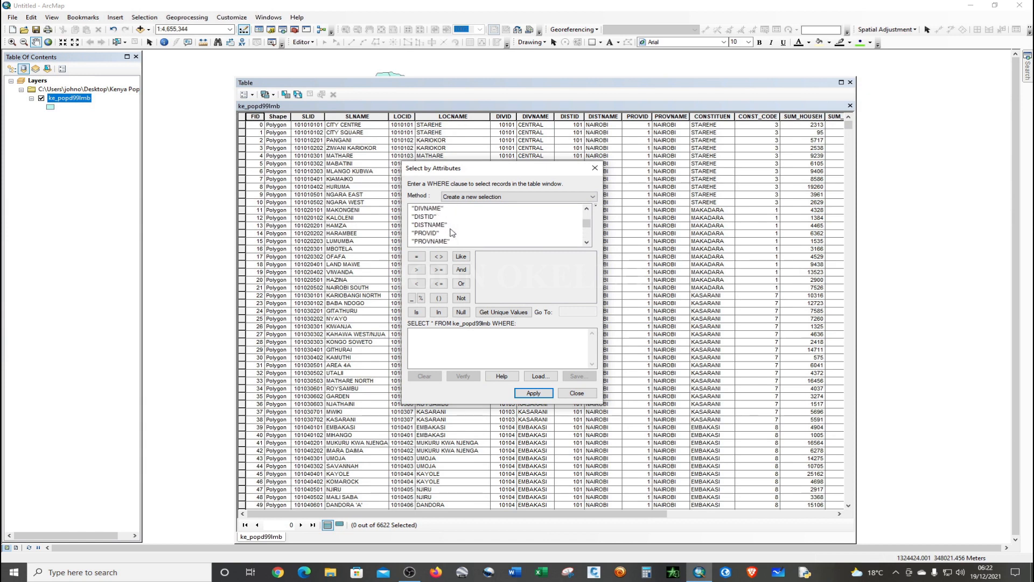
scroll(446, 225, down, 1)
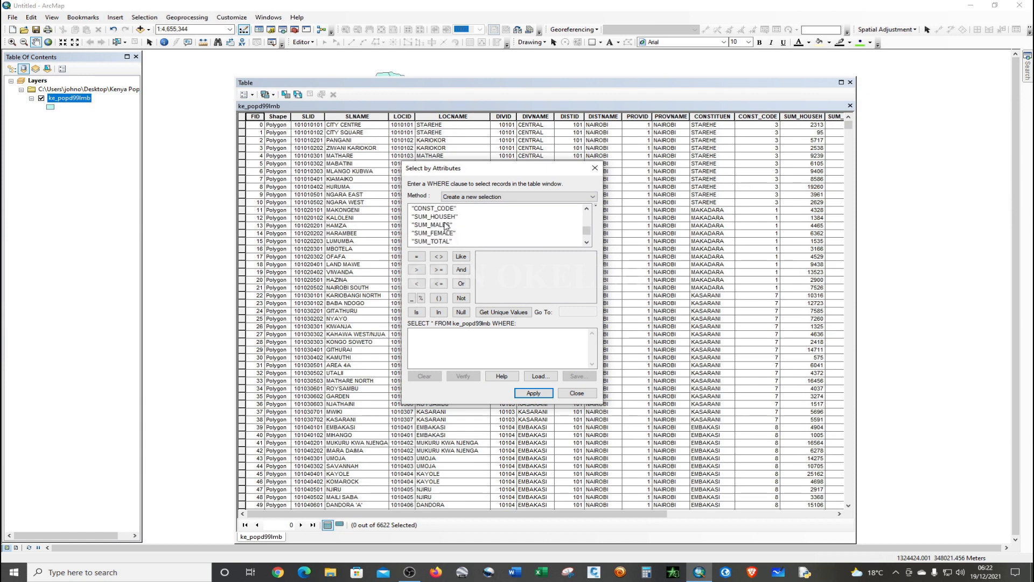
double_click(446, 225)
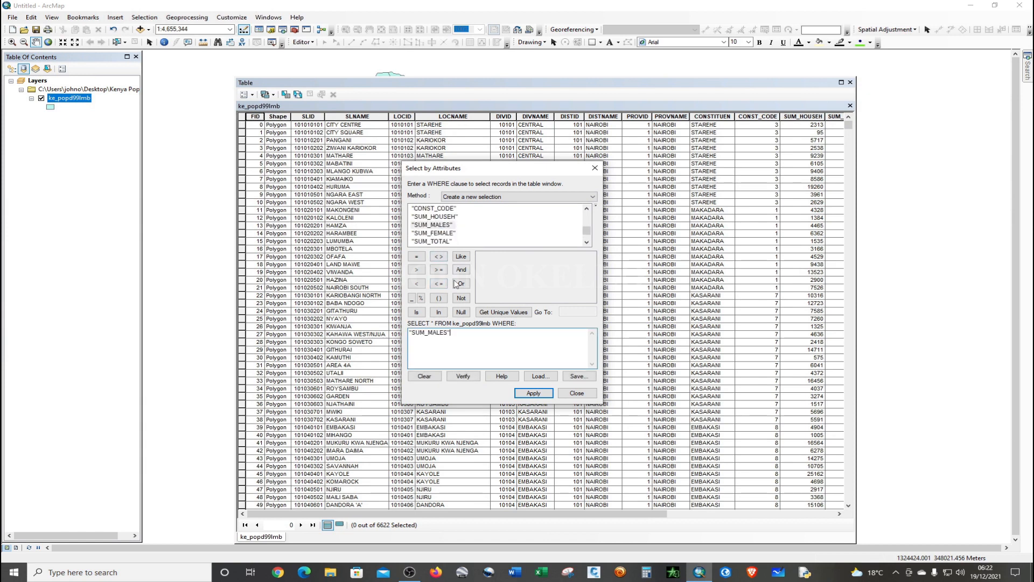
click(418, 257)
double_click(443, 233)
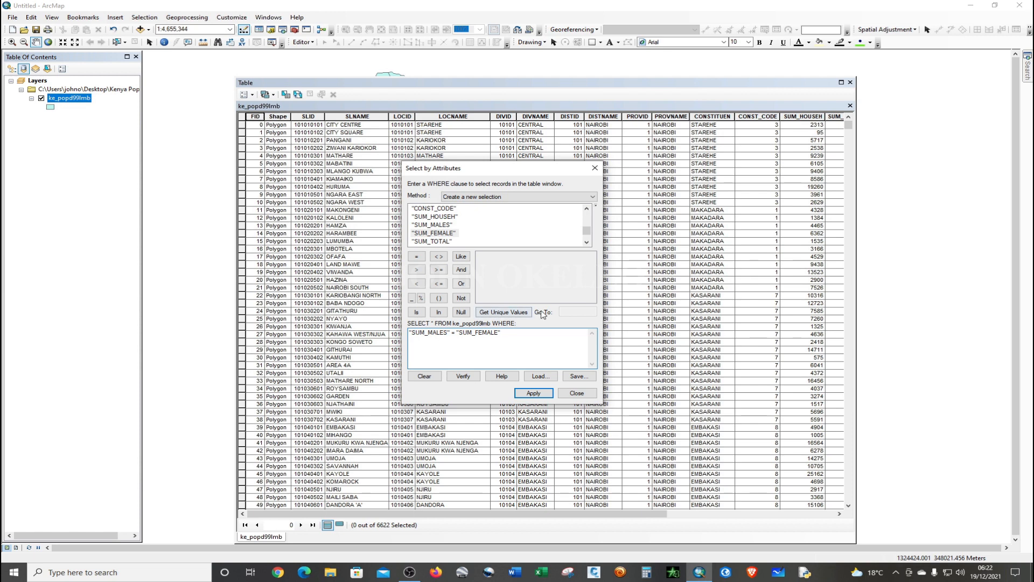
- Extend the WHERE clause with AND "SUM_MALES" >1 AND "SUM_FEMALE" >1, and verify the expression
click(461, 271)
double_click(441, 225)
click(422, 273)
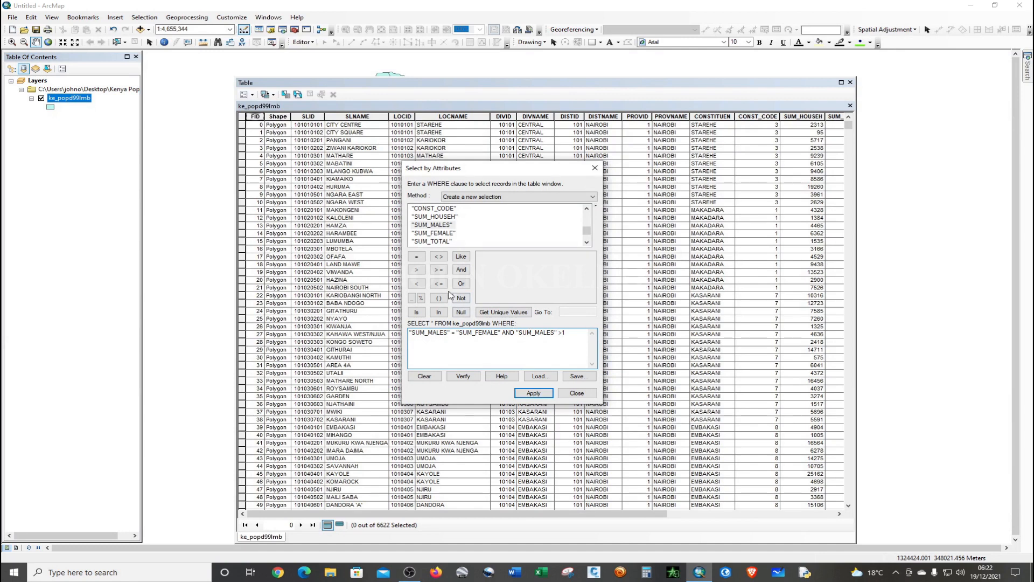
click(461, 270)
double_click(435, 234)
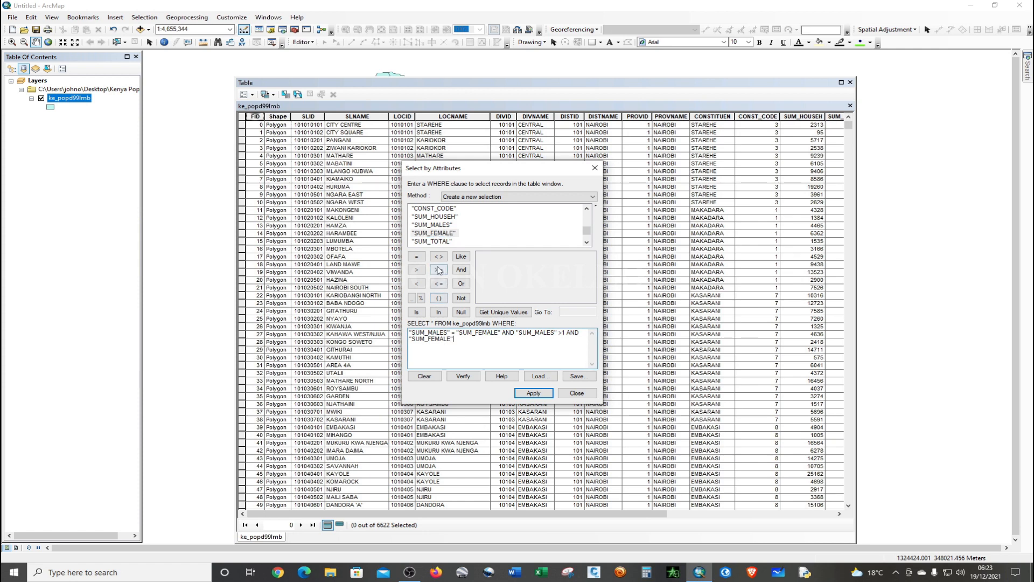
click(417, 269)
text(1)
click(463, 376)
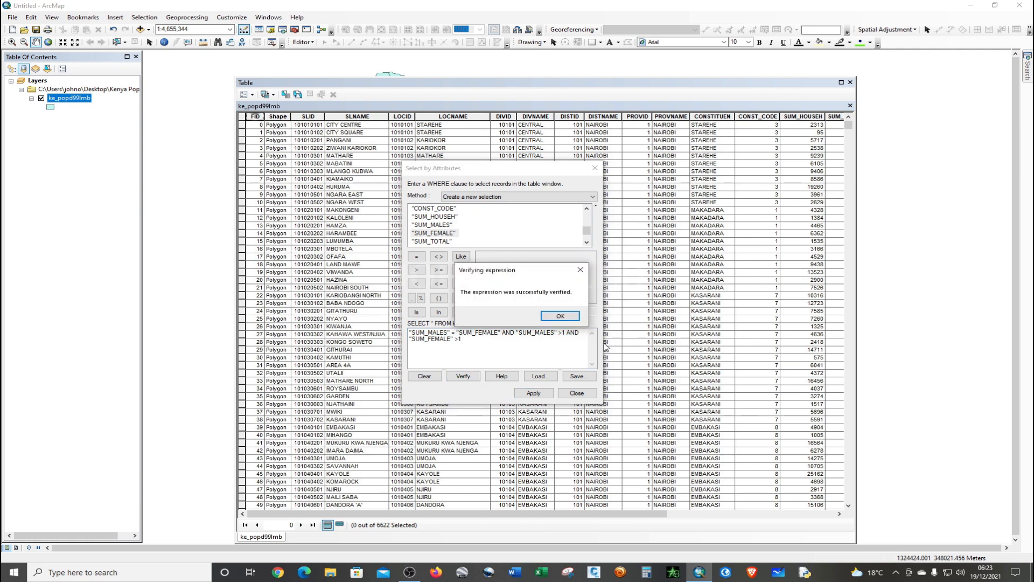
click(564, 322)
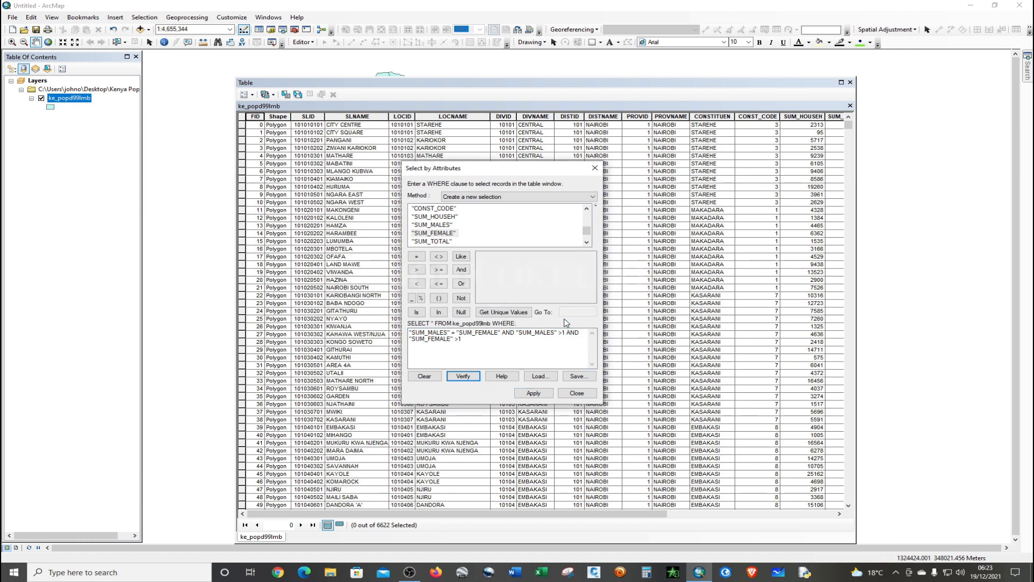
- Apply the extended query and review only the selected records before returning to all records
click(533, 393)
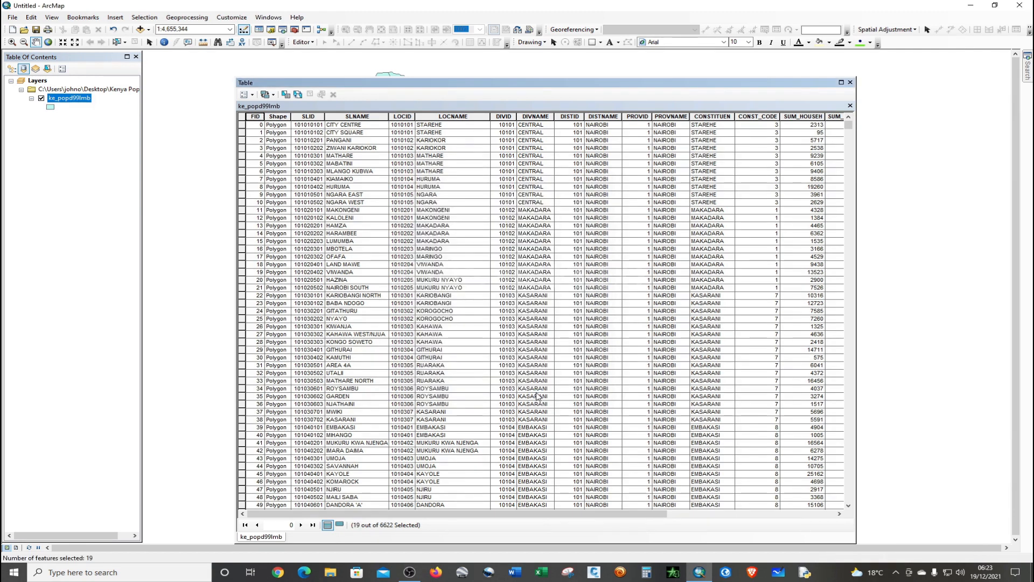
click(338, 525)
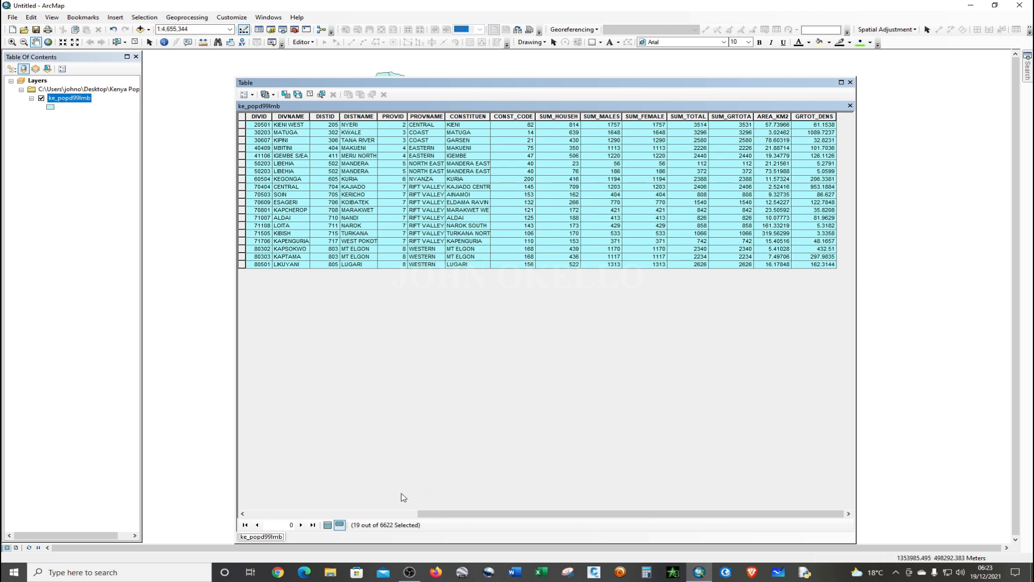
click(328, 525)
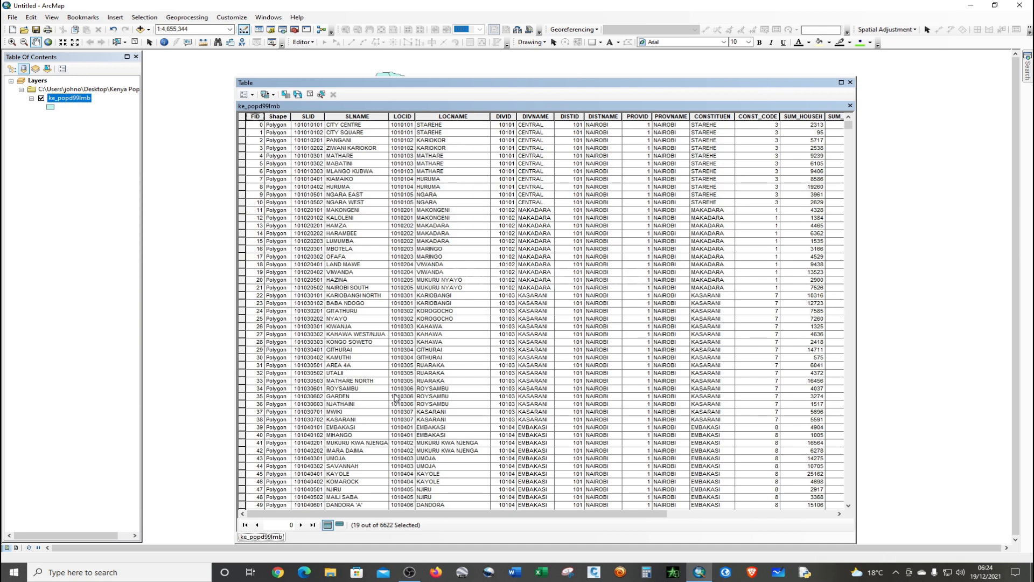
- Close the table to view the selected polygons on the map, and reopen the ke_popd99lmb attribute table
click(851, 82)
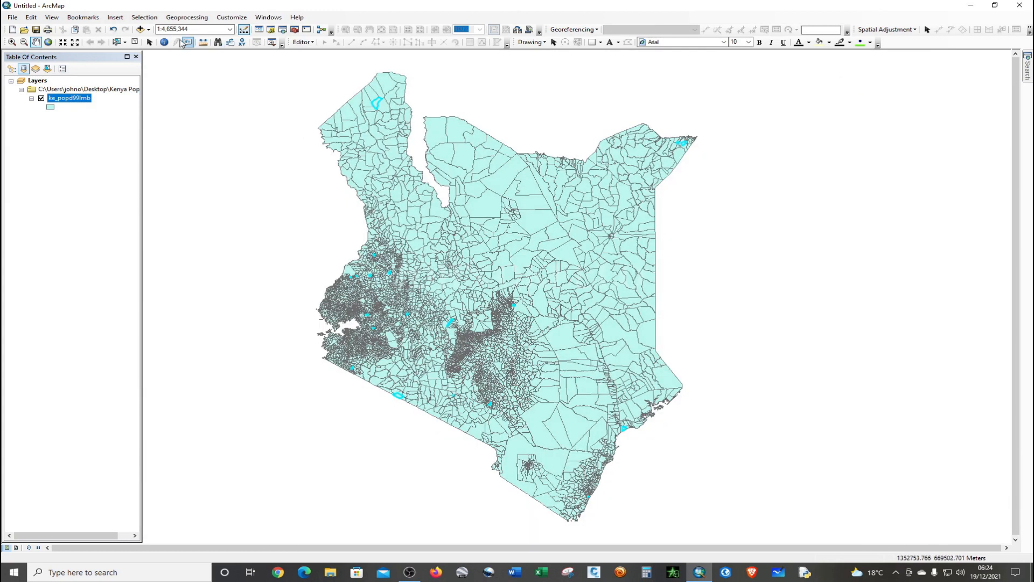
right_click(81, 98)
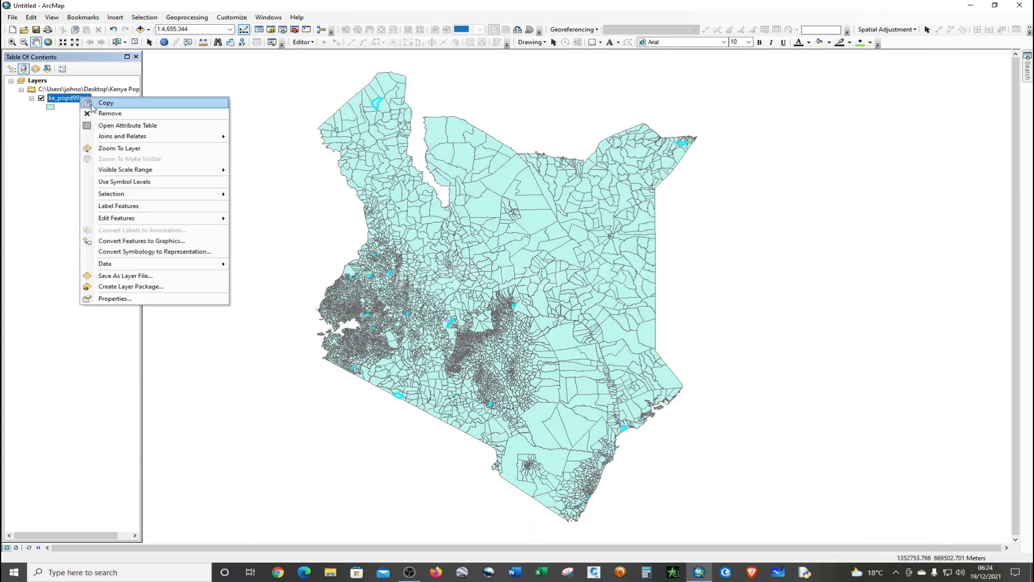
click(132, 125)
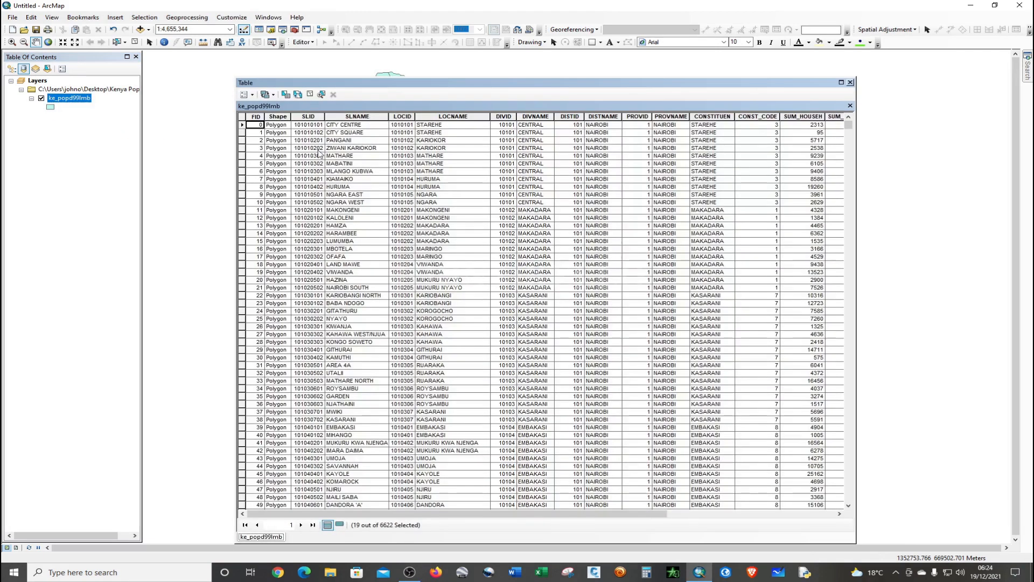
- Open Select by Attributes over the table and clear the current record selection
click(285, 94)
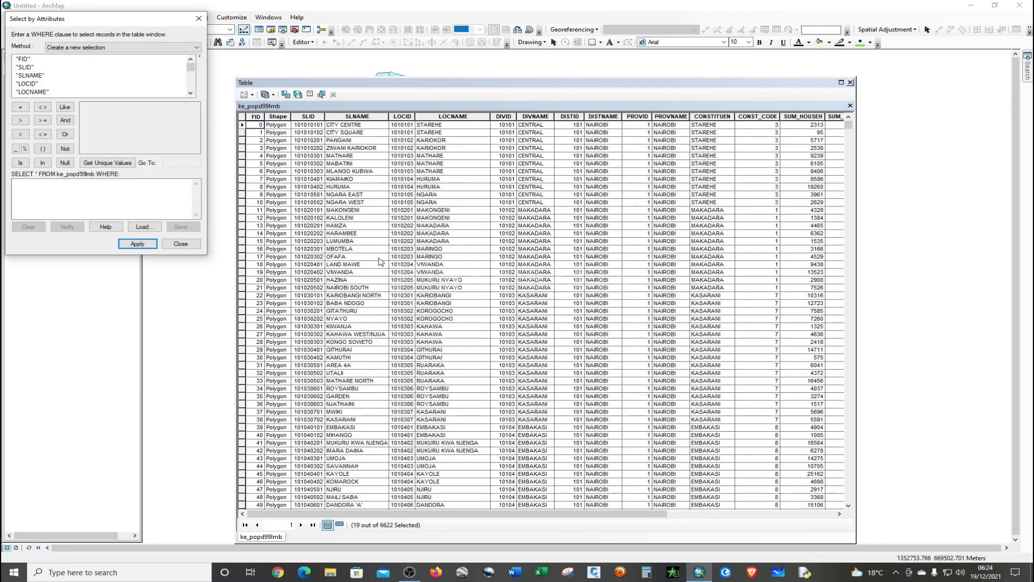
click(243, 117)
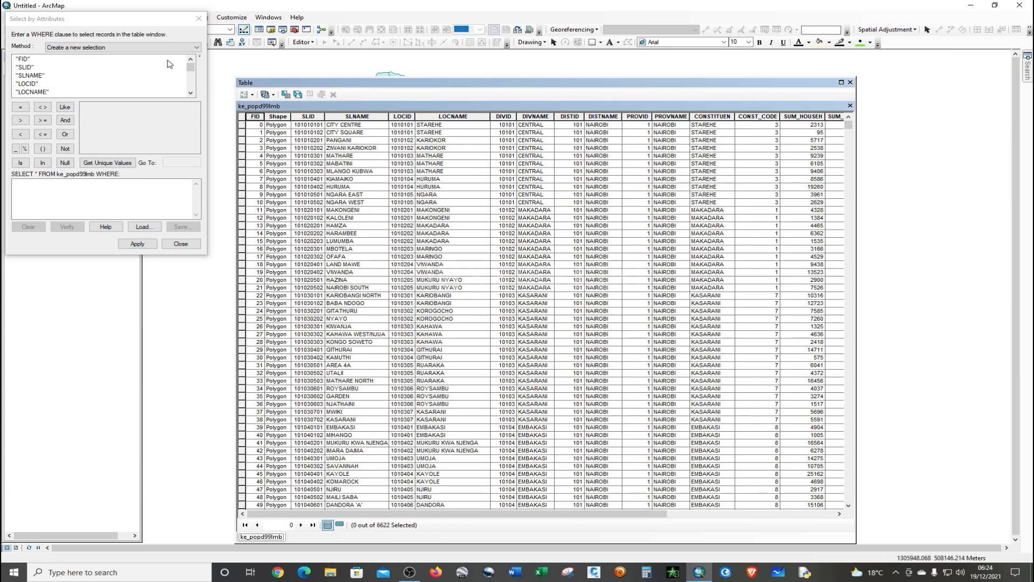
drag(147, 20, 206, 60)
drag(631, 212, 632, 211)
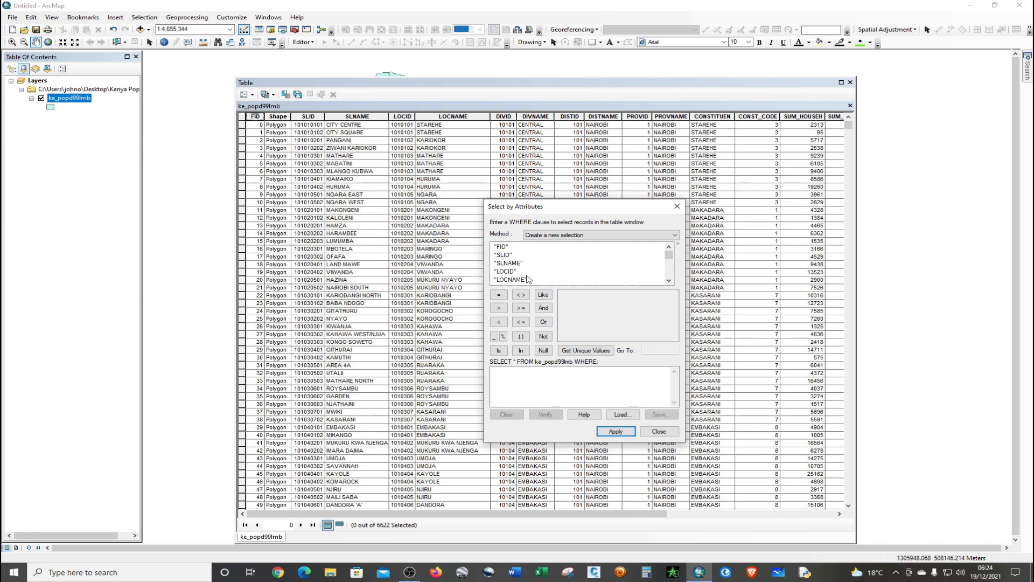
- Verify and apply the WHERE clause "SUM_MALES" <=200, and show only the selected records
scroll(528, 277, down, 4)
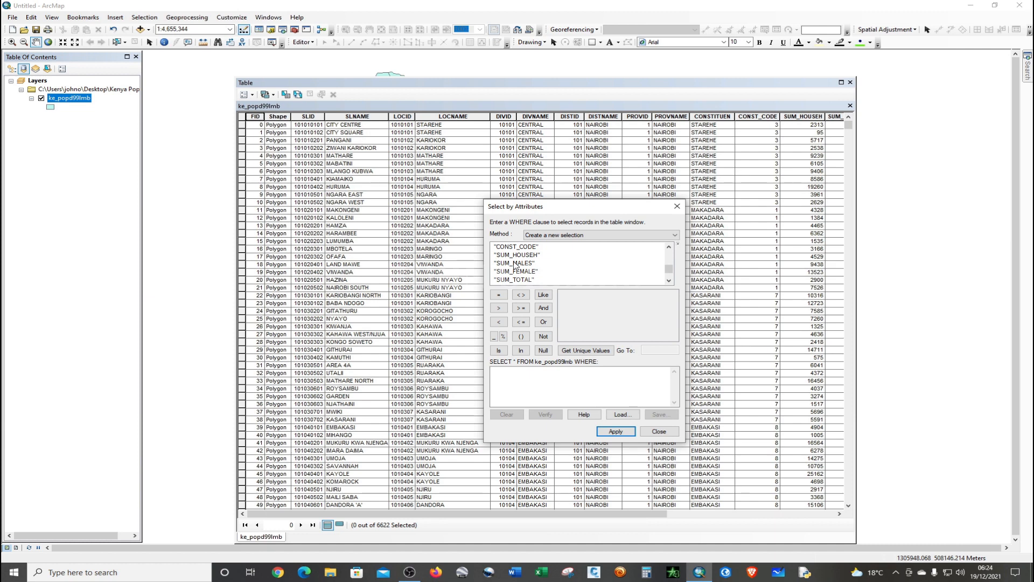
double_click(515, 264)
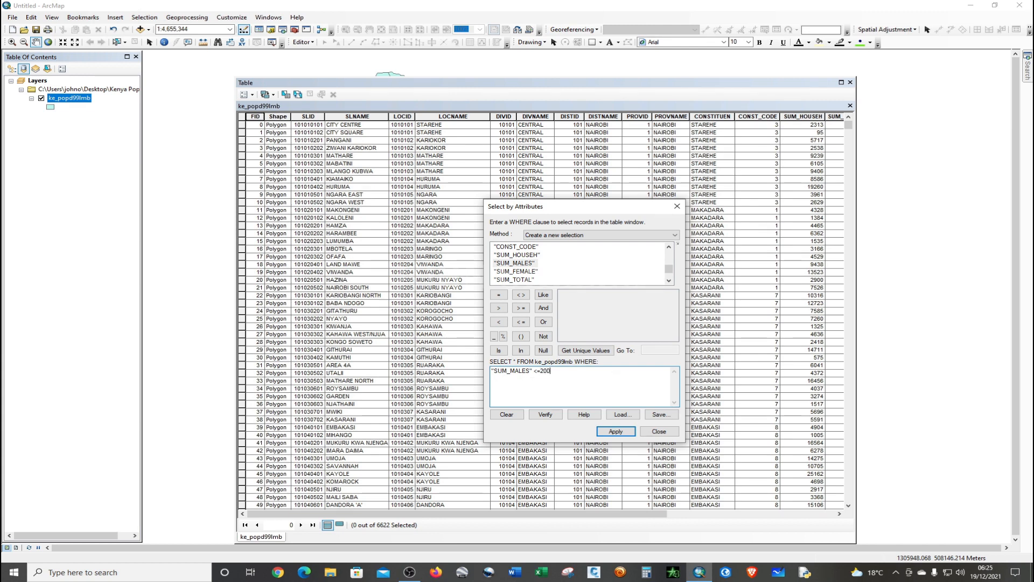
click(543, 413)
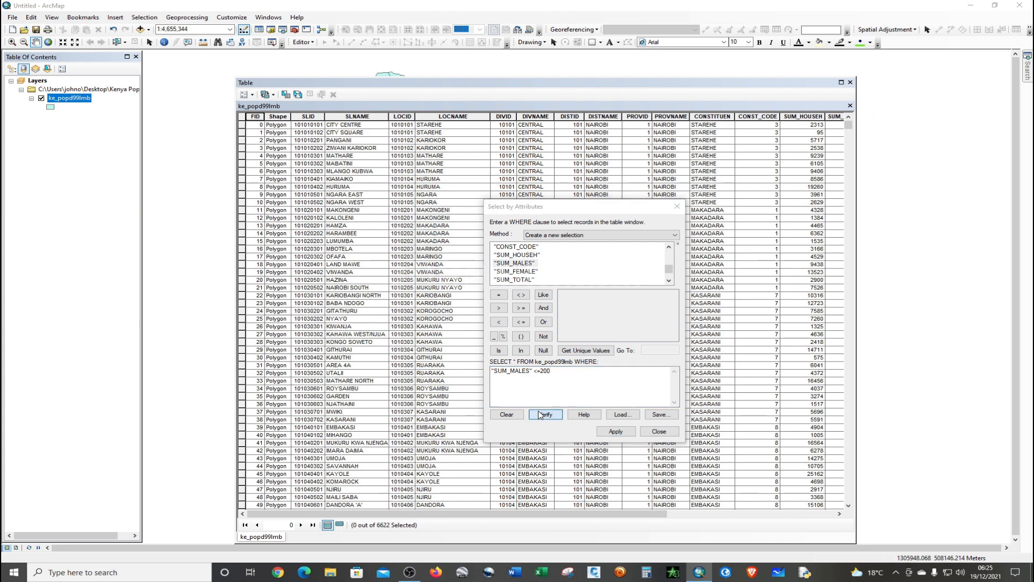
click(558, 317)
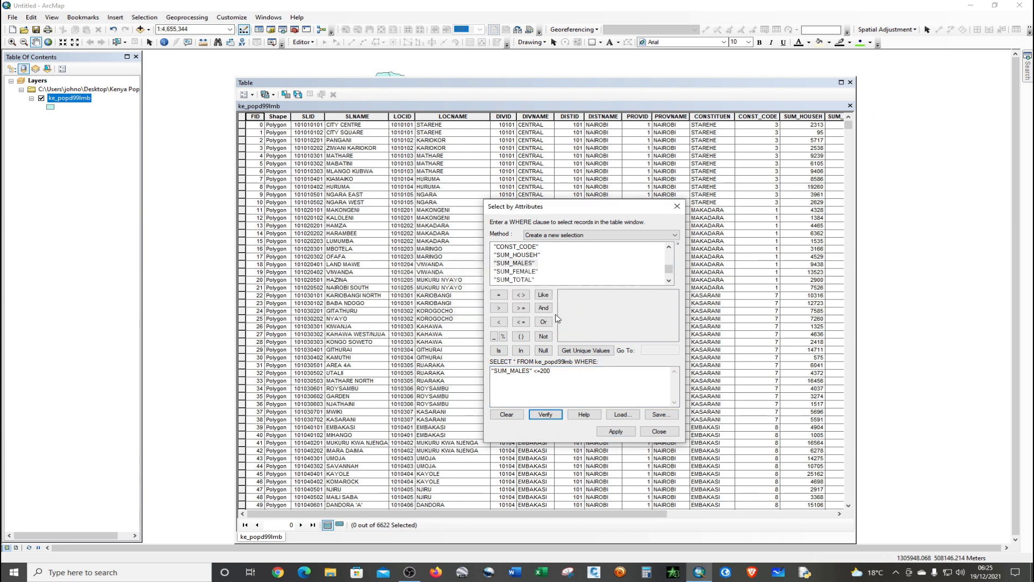
click(616, 431)
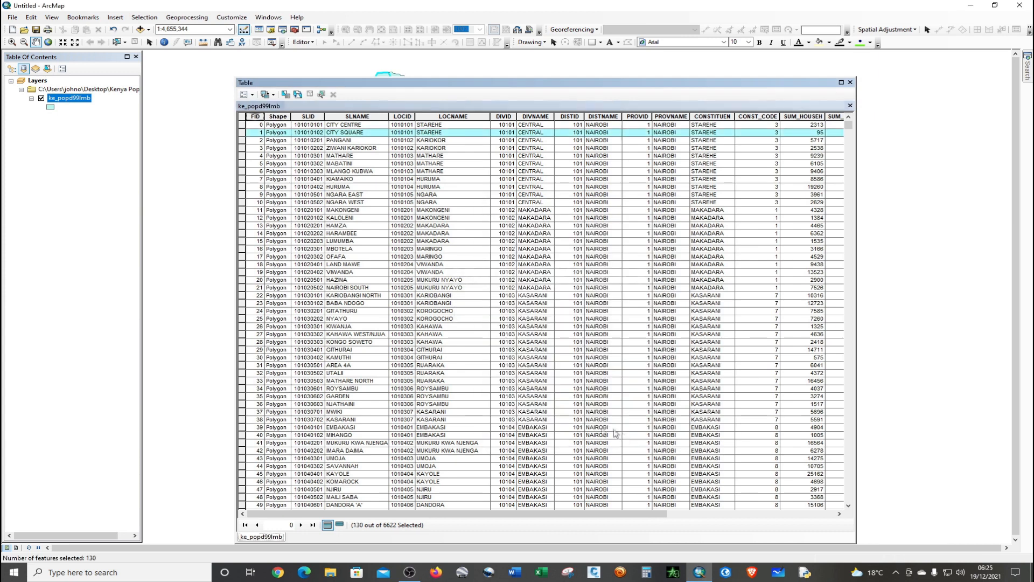
click(339, 524)
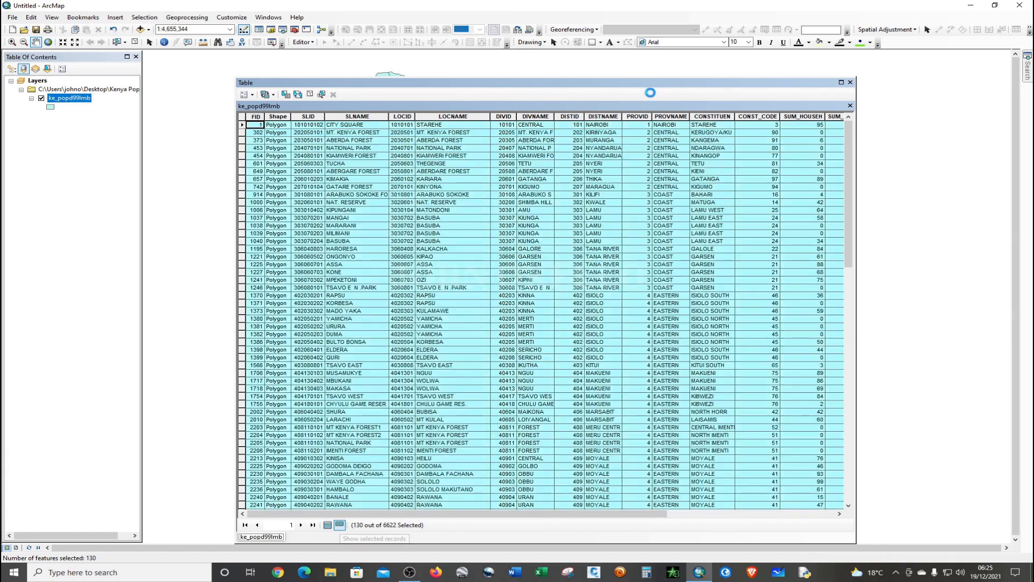
- Reposition and narrow the attribute table window to compare the selected polygons on the map with the selected records
drag(652, 86, 466, 372)
drag(517, 185, 804, 153)
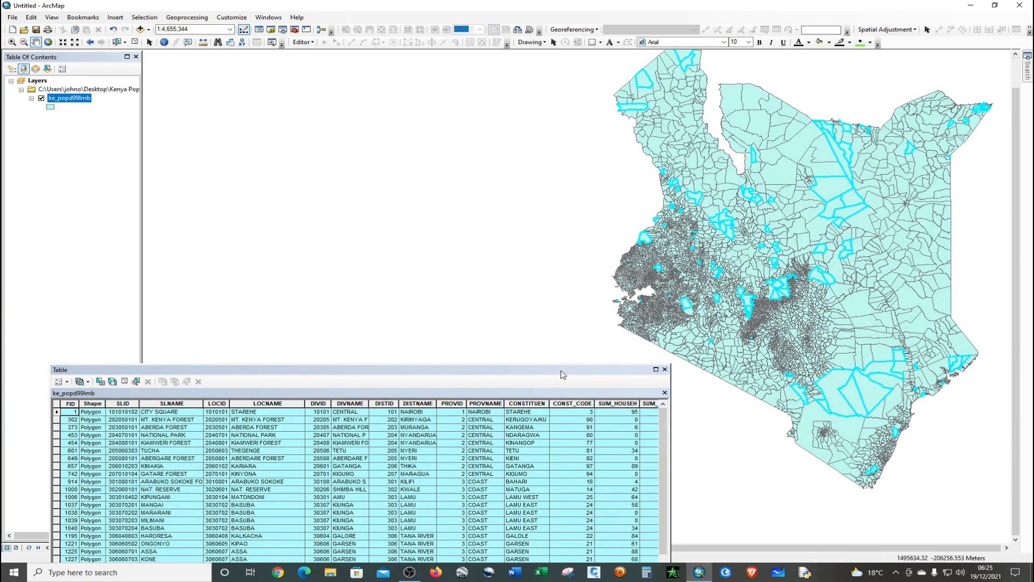
drag(563, 374, 511, 156)
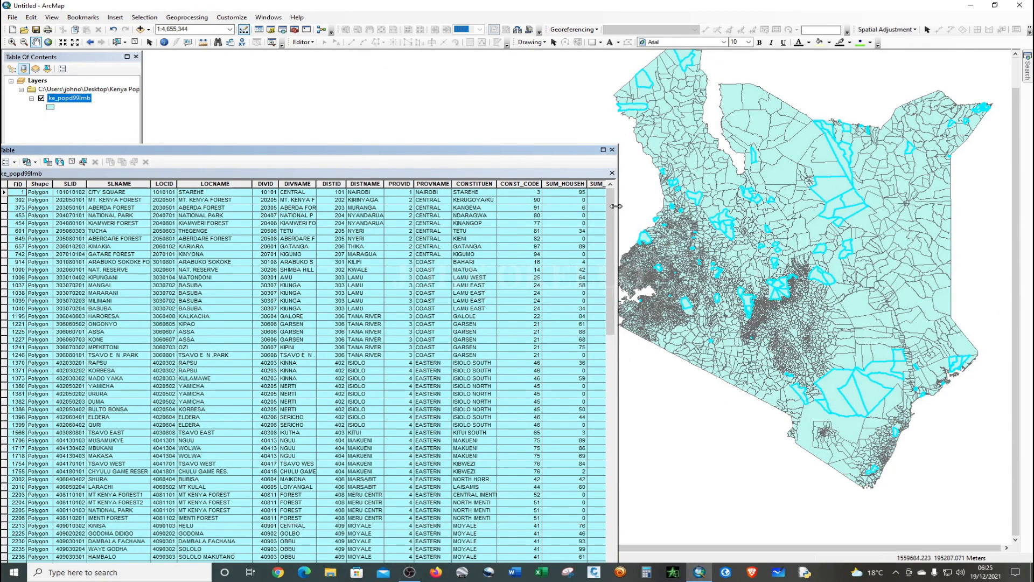
drag(616, 206, 536, 212)
drag(472, 150, 612, 92)
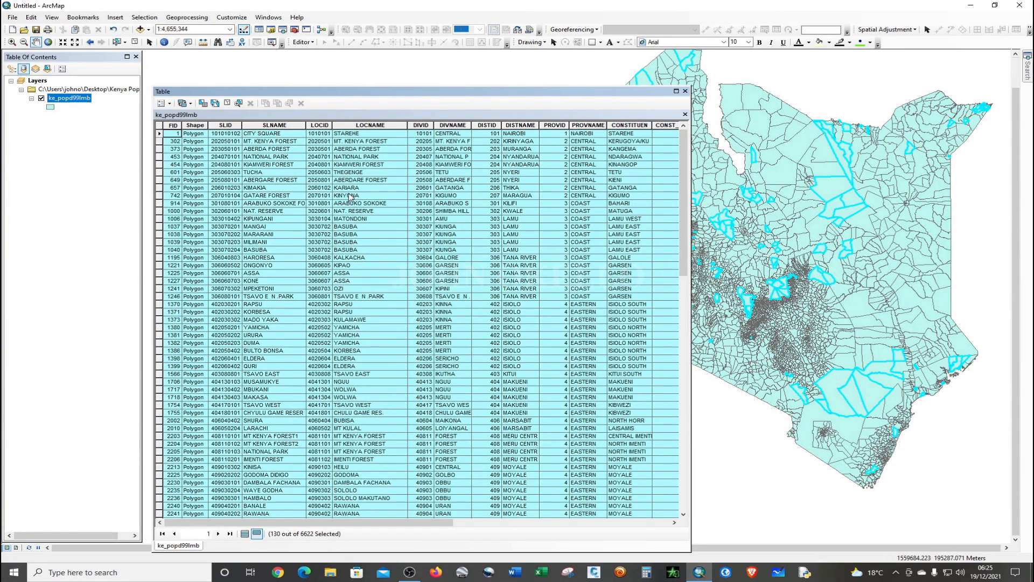
scroll(350, 197, down, 6)
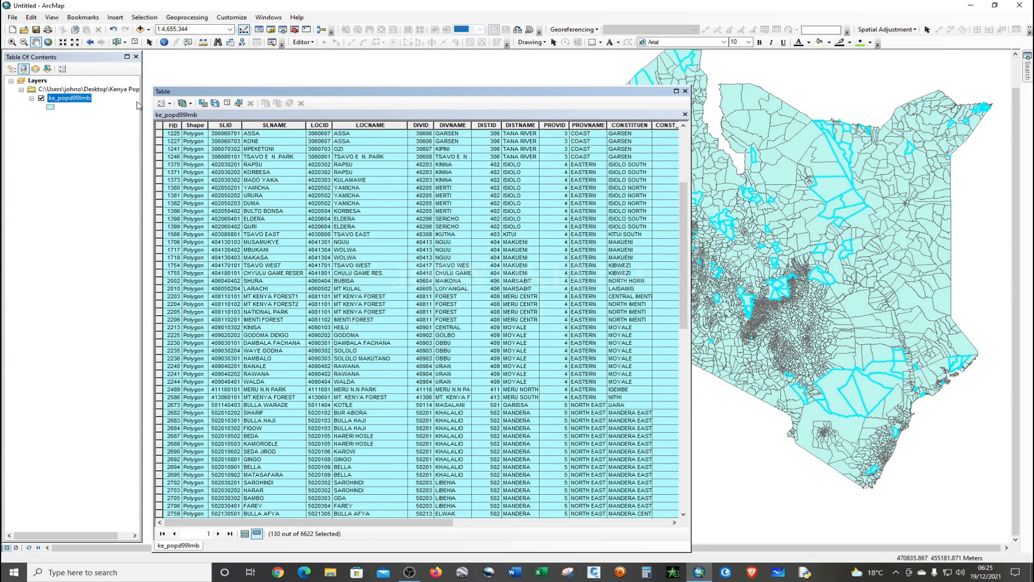
click(202, 103)
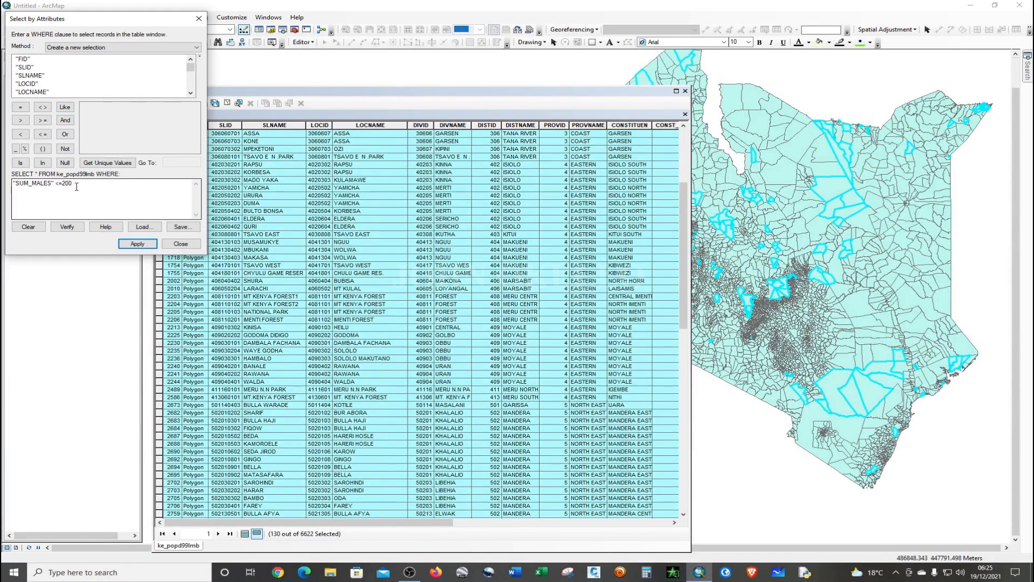
click(28, 226)
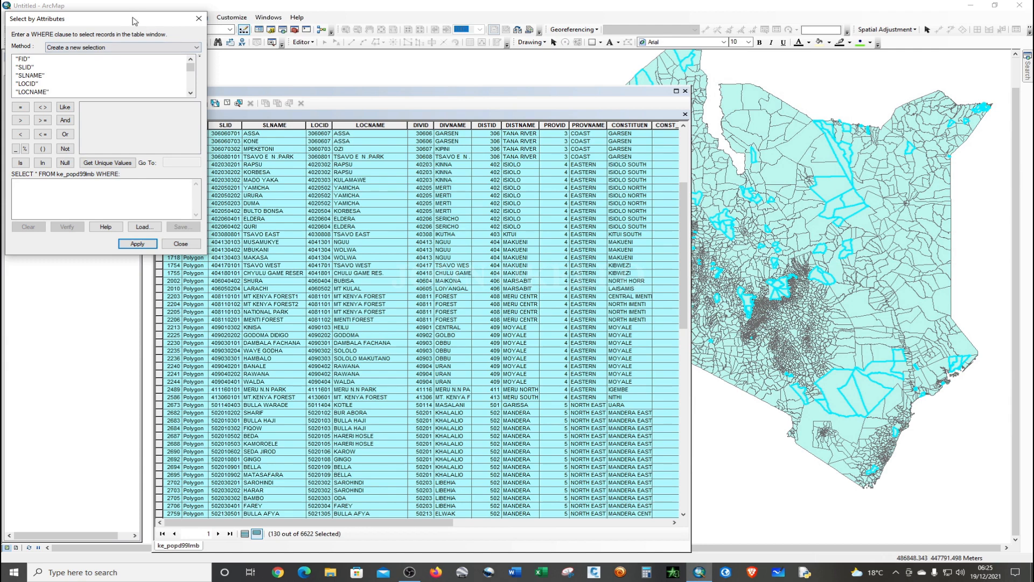
drag(137, 19, 537, 234)
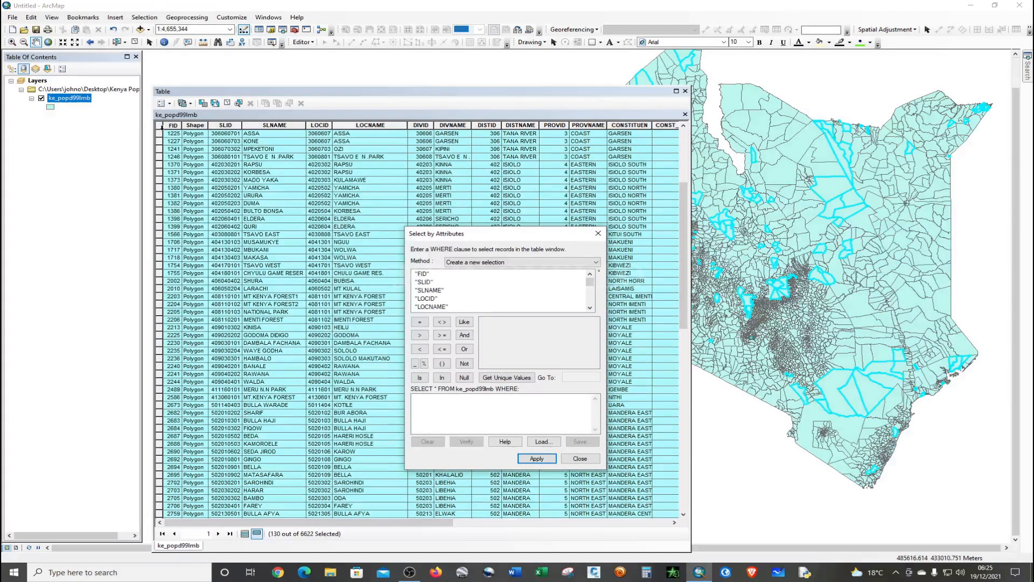
click(159, 131)
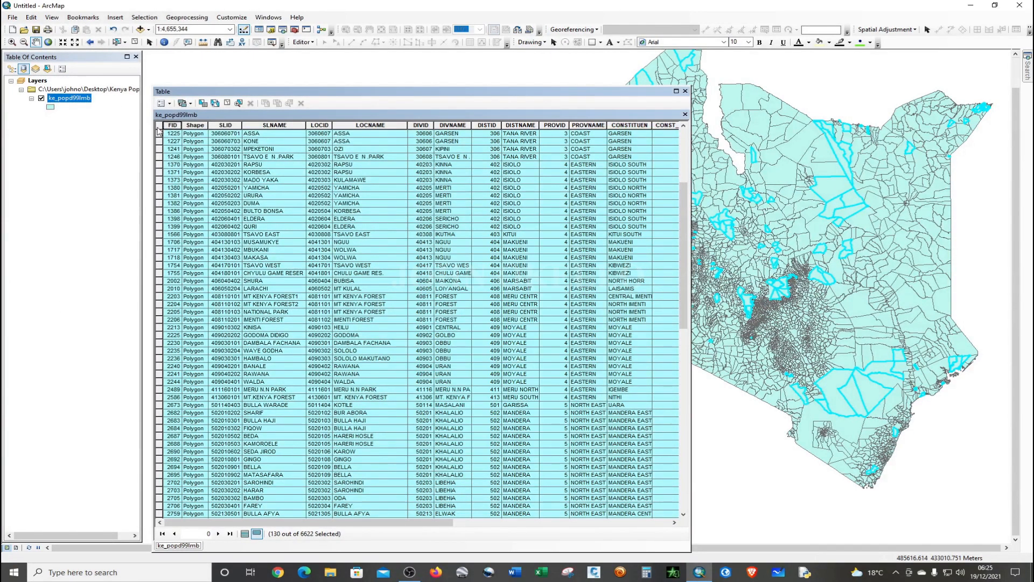
- Show all records in the ke_popd99lmb table and clear the current selection
click(244, 533)
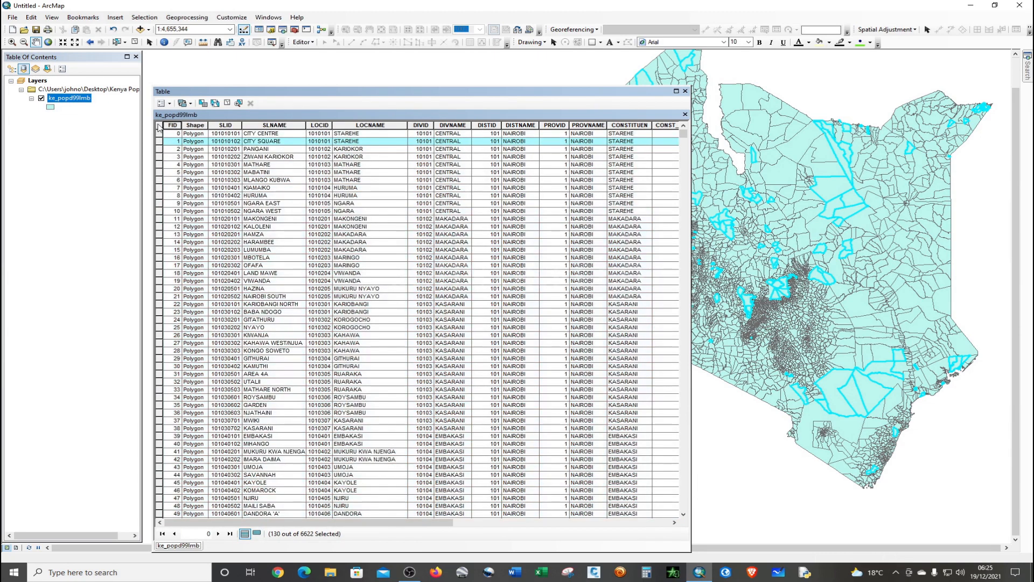
click(159, 128)
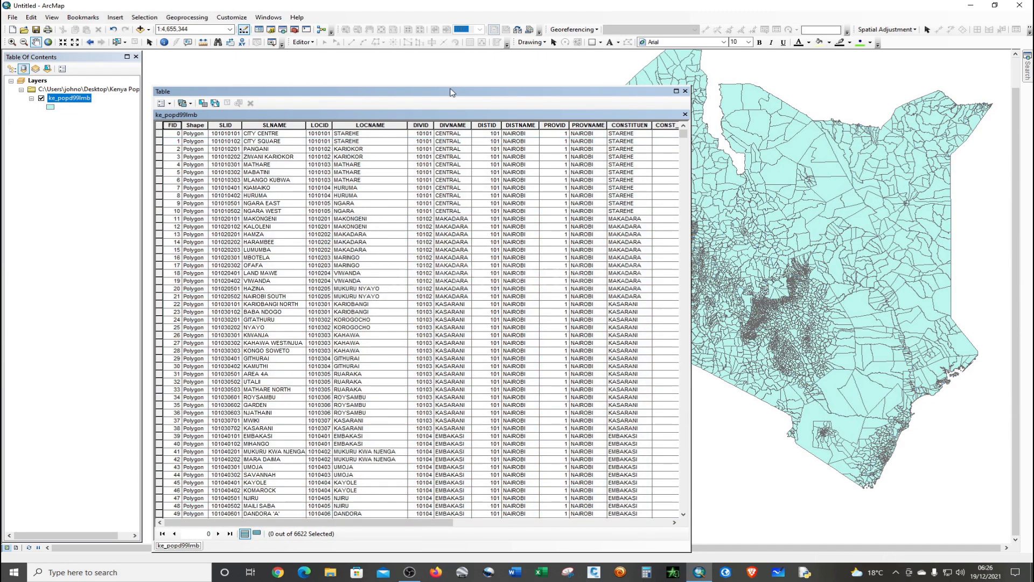
drag(452, 92, 435, 50)
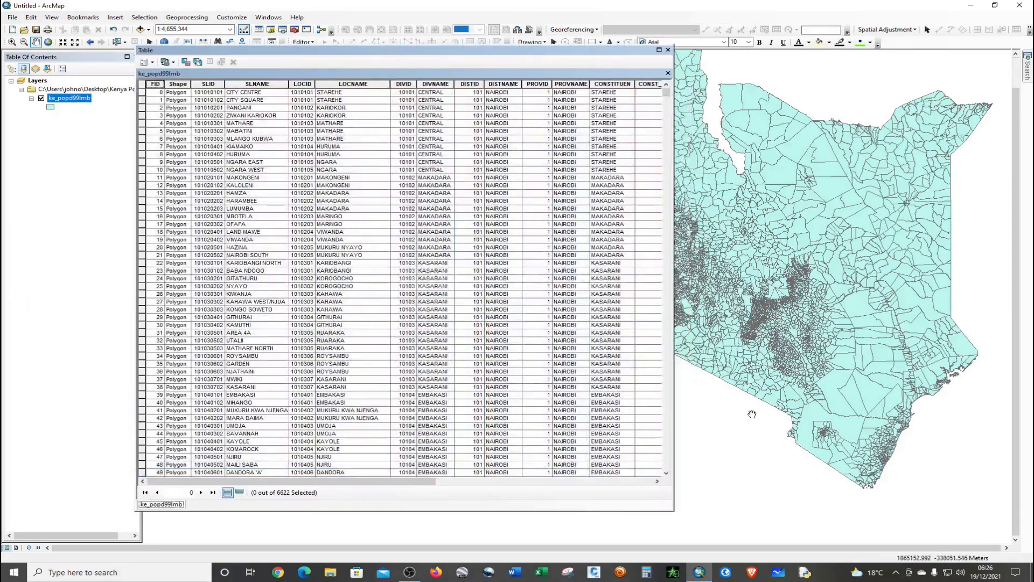
drag(694, 226, 748, 298)
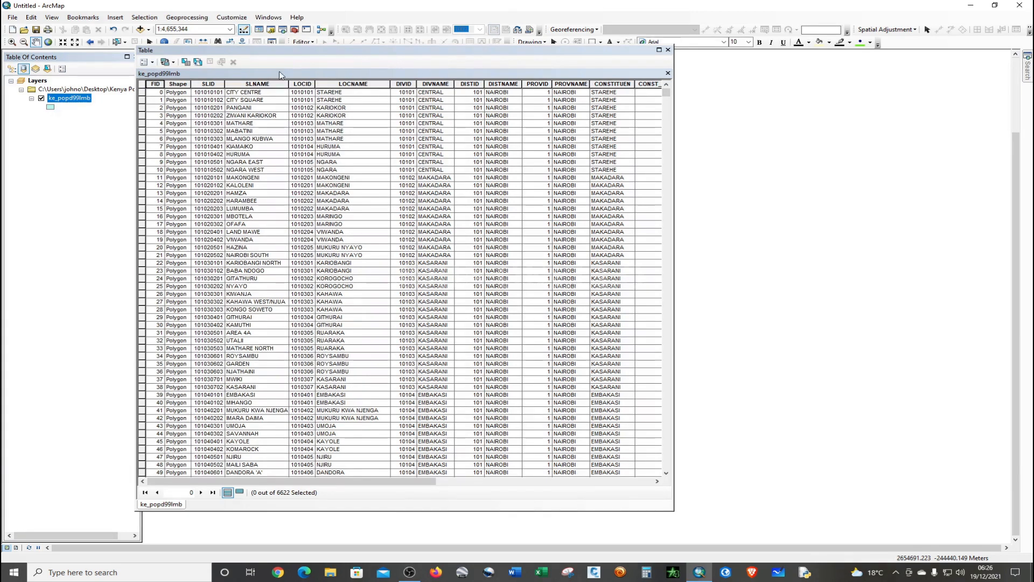
- Open Select by Attributes over the table and clear the existing WHERE clause
click(185, 61)
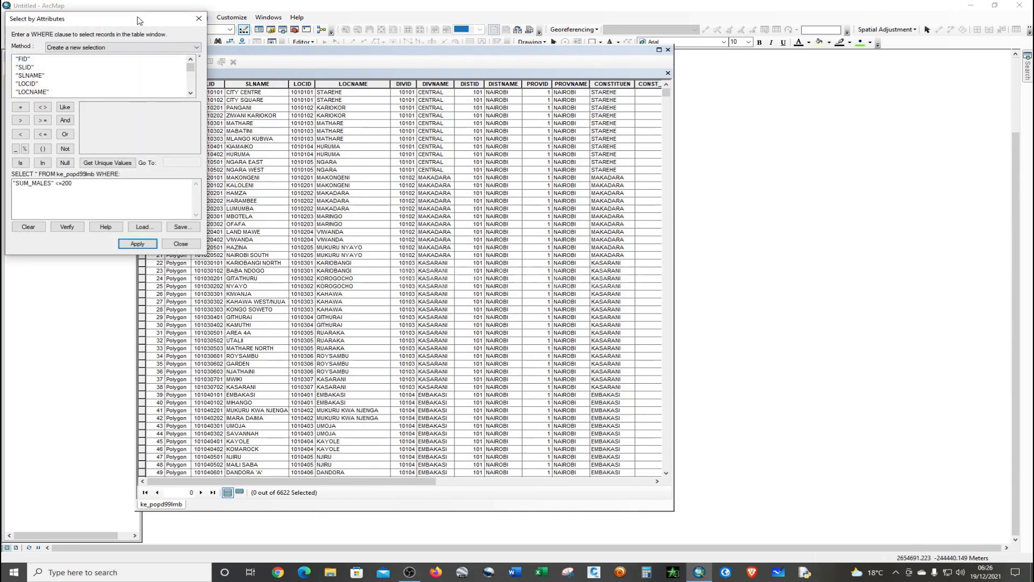
drag(138, 20, 507, 141)
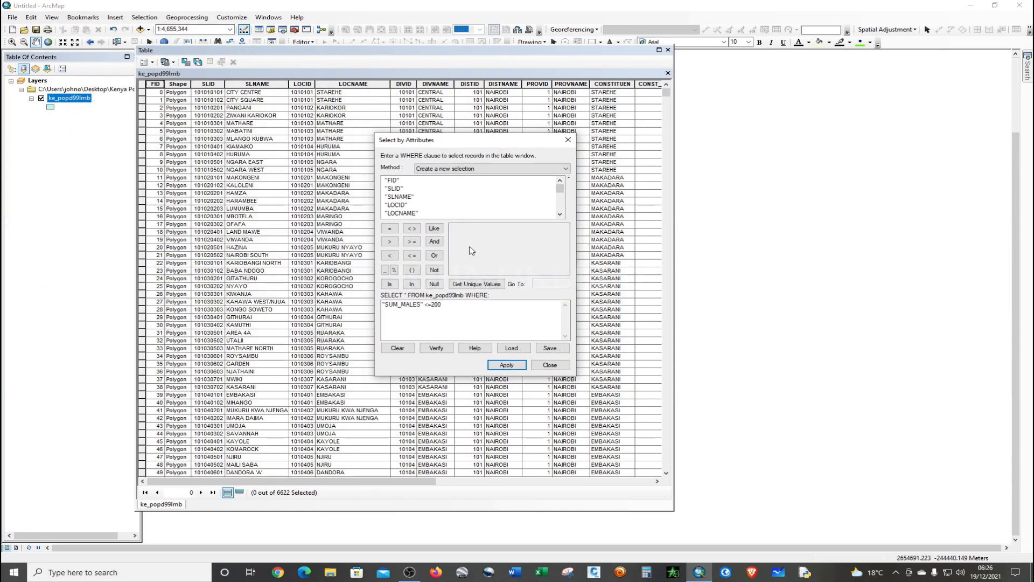
click(398, 348)
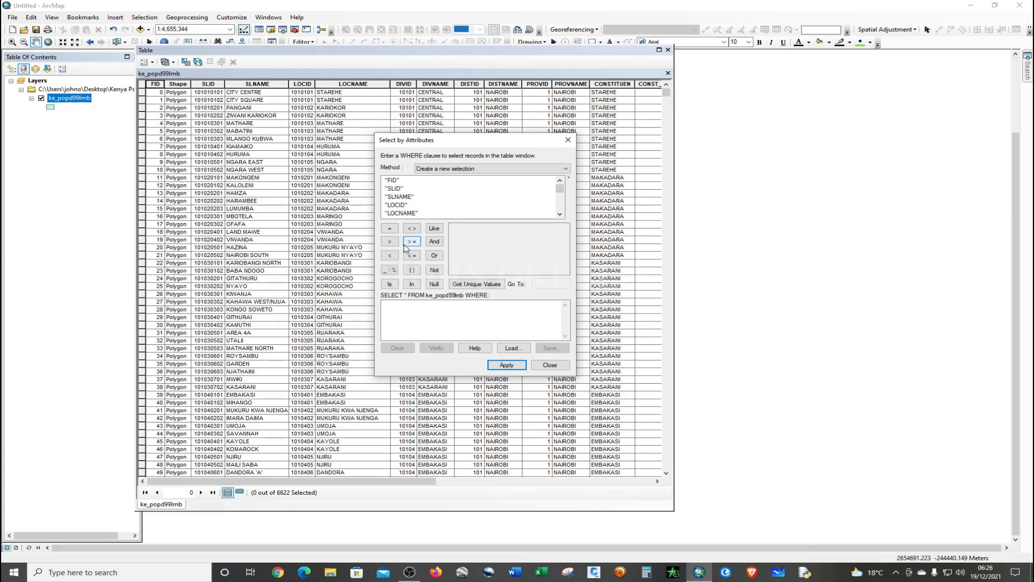
- Build the WHERE clause "PROVNAME" = 'WESTERN', picking the province from the field's unique values
scroll(412, 201, down, 5)
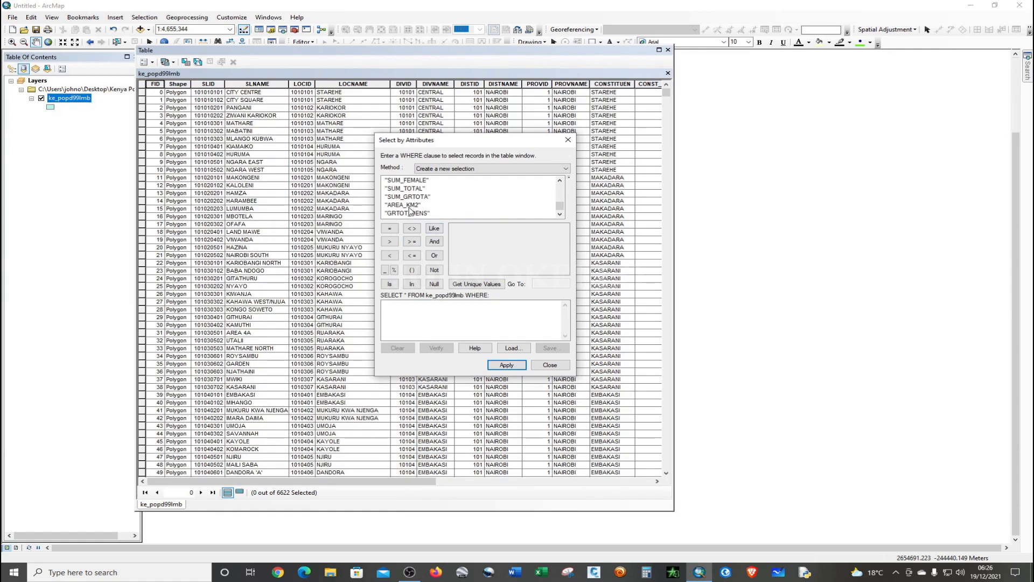
scroll(410, 210, up, 2)
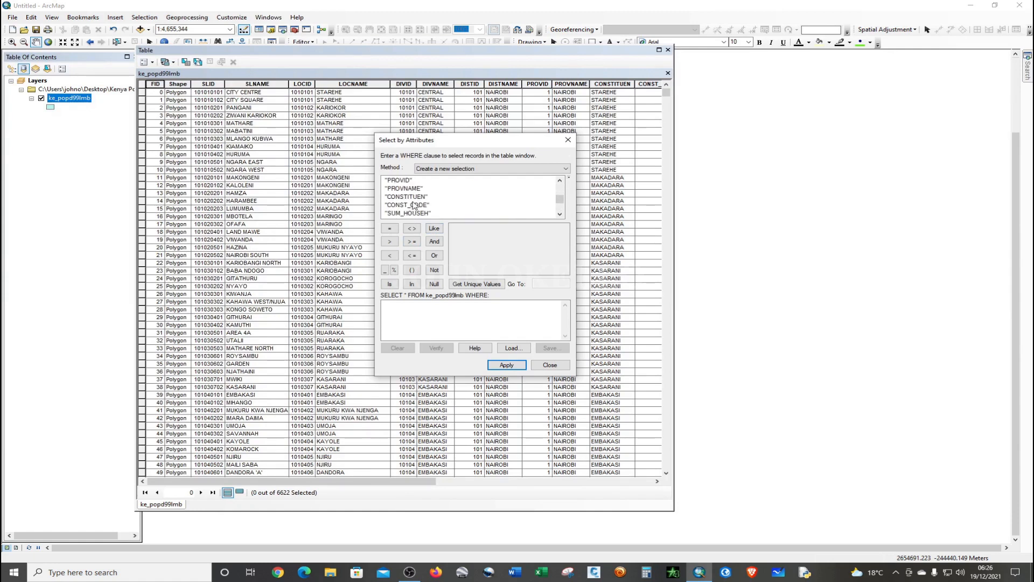
double_click(408, 188)
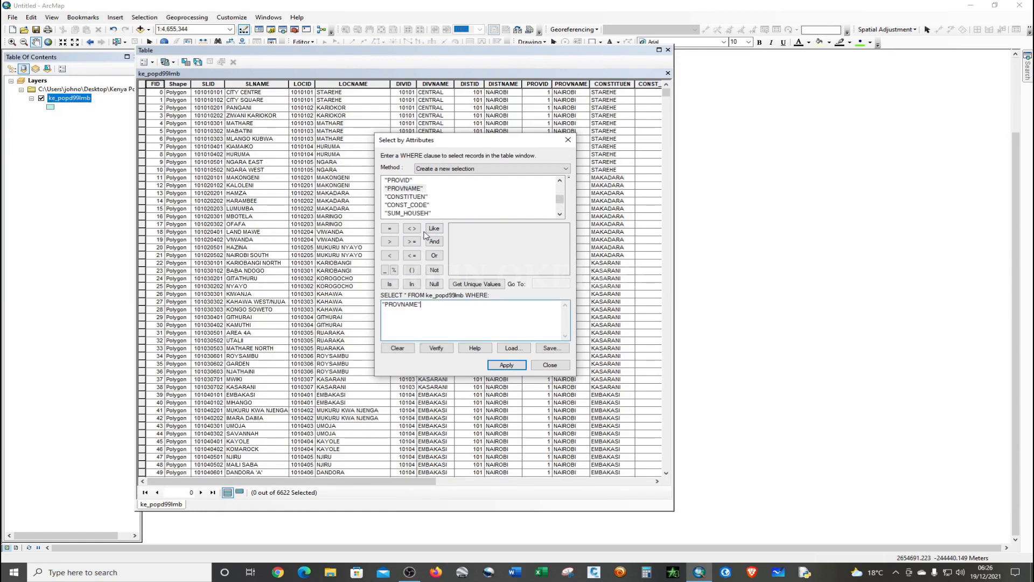
click(390, 229)
click(462, 283)
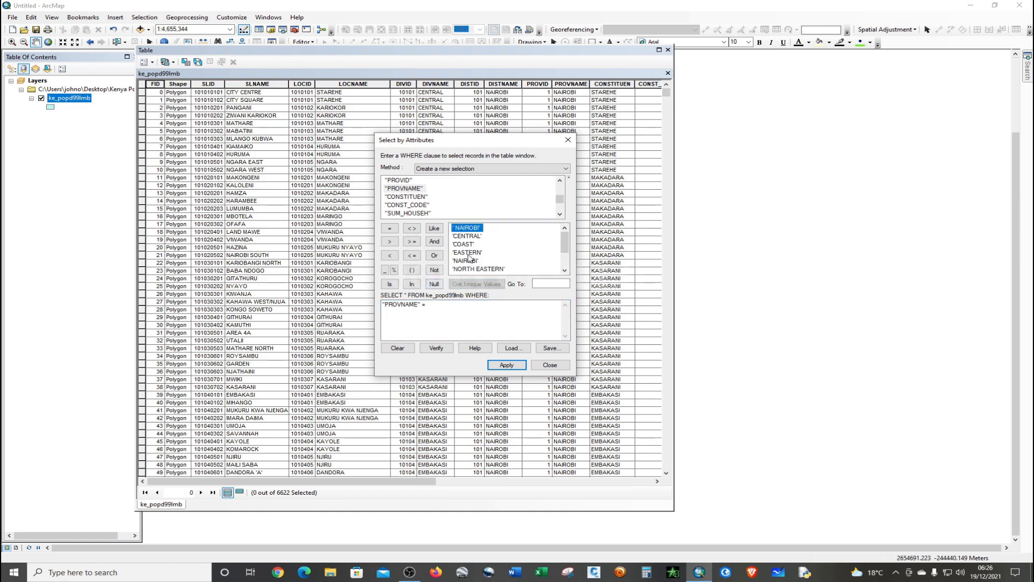
scroll(468, 257, down, 2)
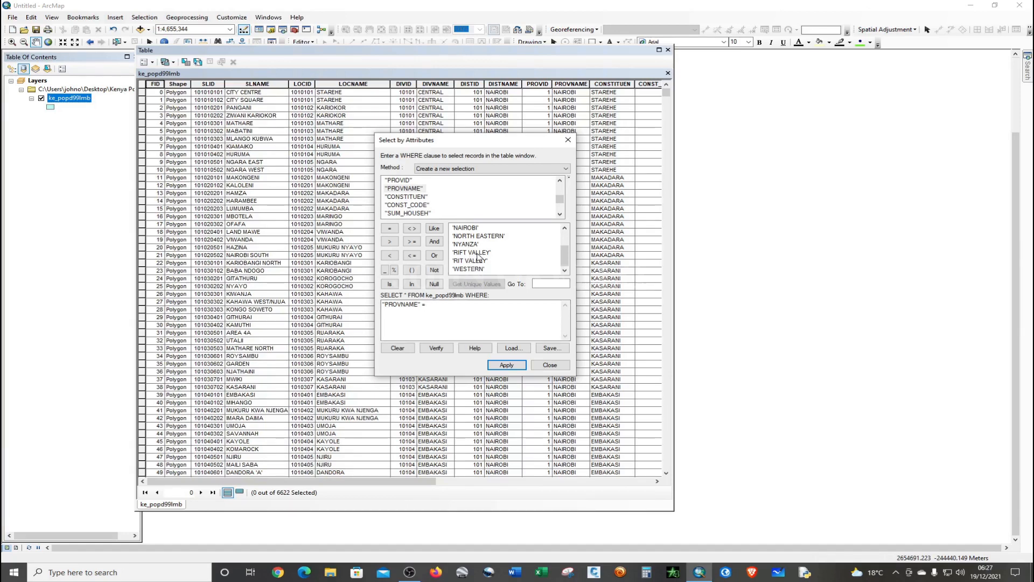
double_click(469, 268)
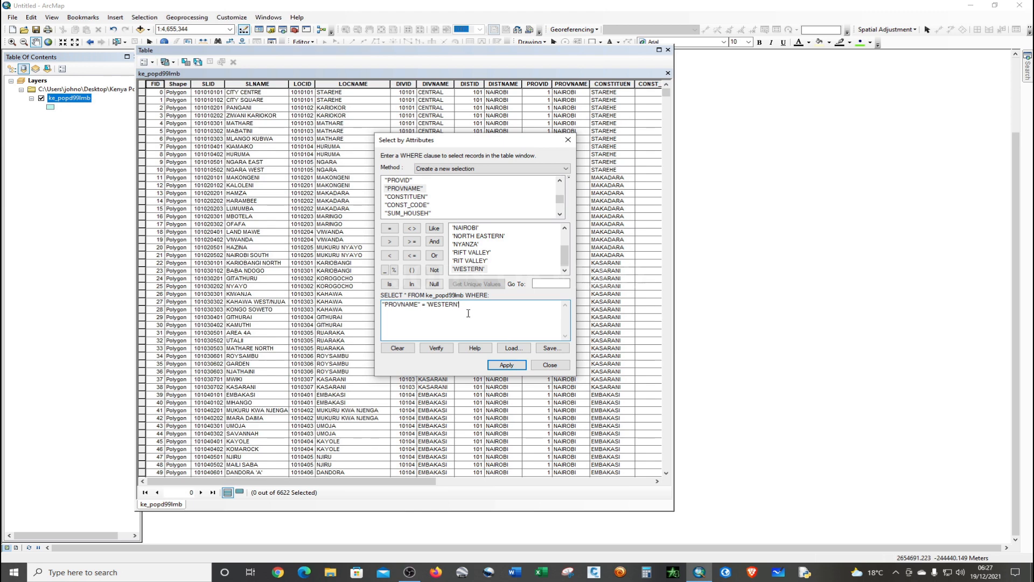
- Place the query dialog beside the table, empty the WHERE clause and re-enter it as "PROVNAME" = 'WESTERN'
drag(487, 142, 840, 183)
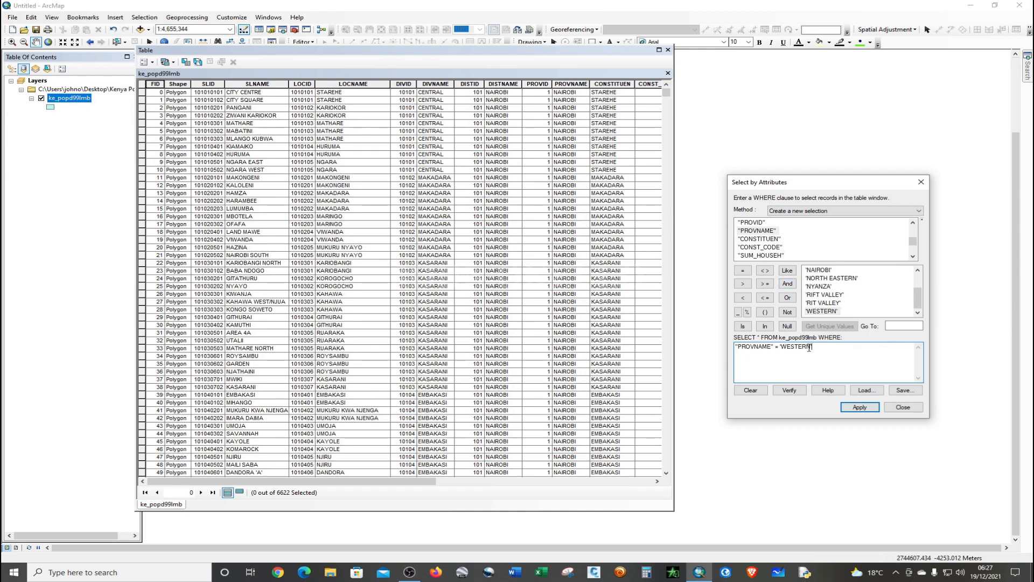
click(751, 390)
click(742, 271)
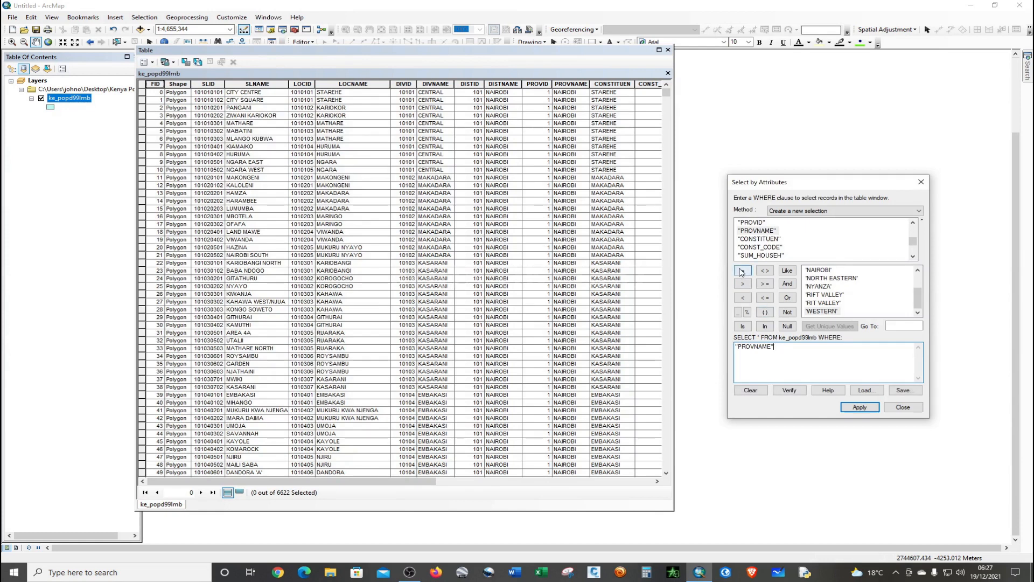
double_click(822, 312)
scroll(764, 241, down, 2)
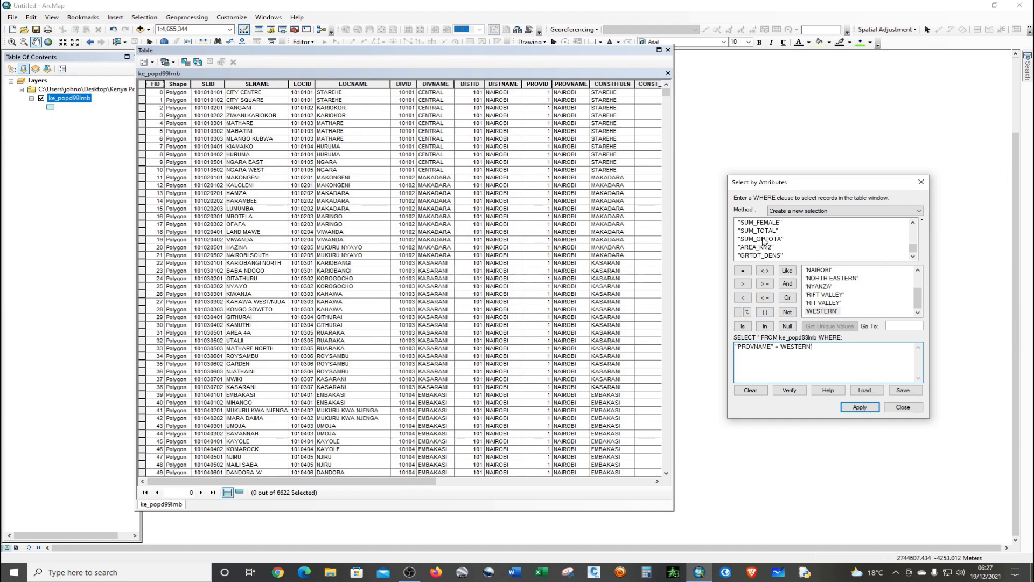
scroll(766, 246, up, 5)
scroll(767, 249, down, 2)
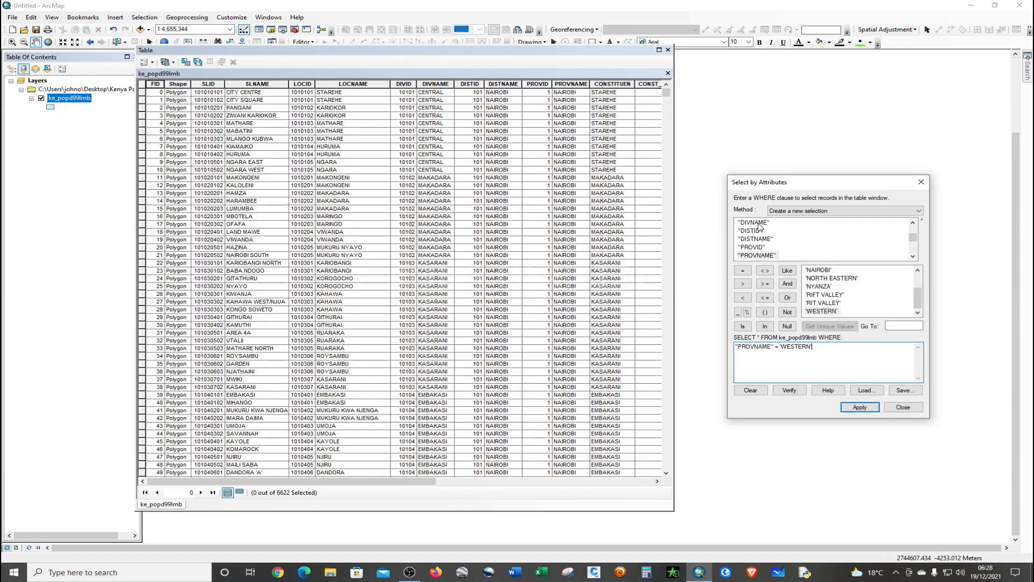
double_click(760, 223)
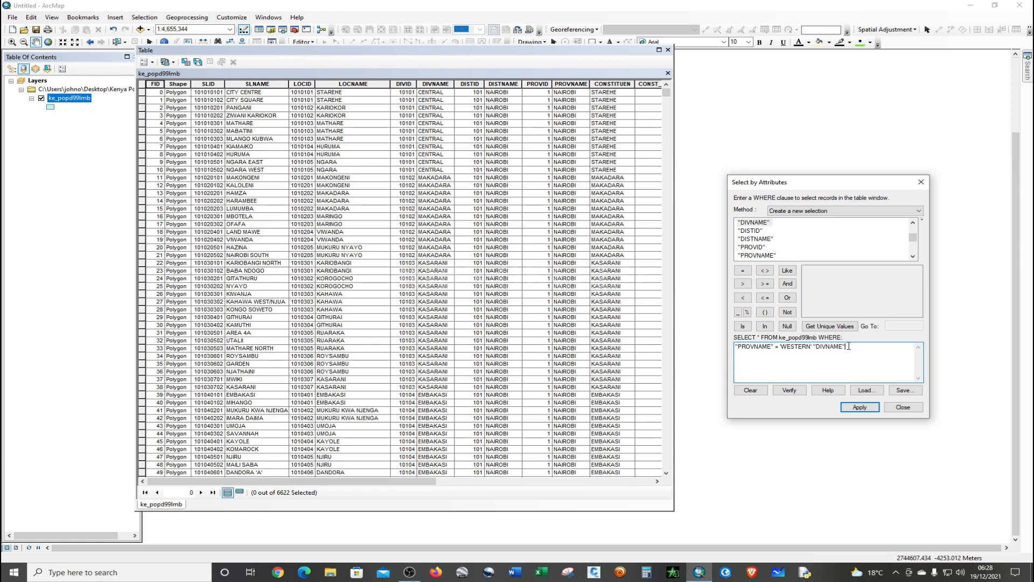
key(BackSpace)
key(BackSpace)
key(BackSpace)
key(BackSpace)
key(BackSpace)
key(BackSpace)
key(BackSpace)
key(BackSpace)
- Extend the WHERE clause with the AND operator and the "DIVNAME" field
click(787, 284)
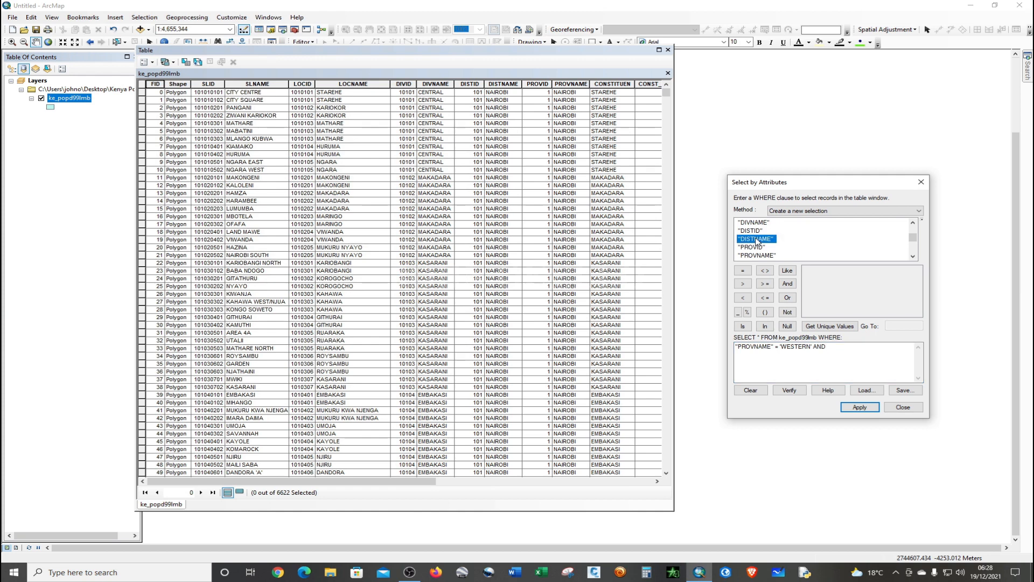
scroll(767, 243, down, 1)
scroll(768, 246, up, 3)
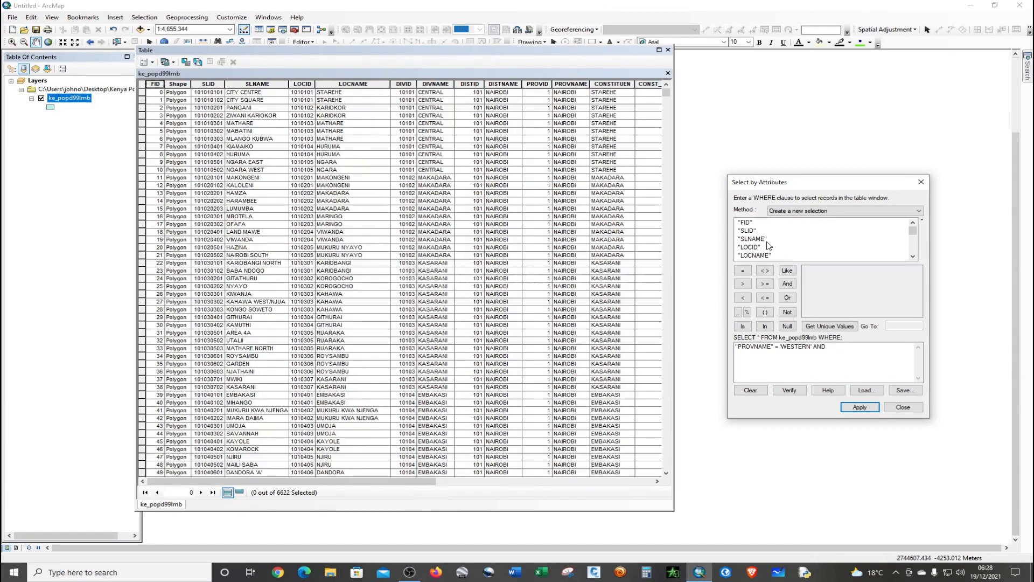
scroll(768, 245, down, 3)
scroll(768, 245, down, 2)
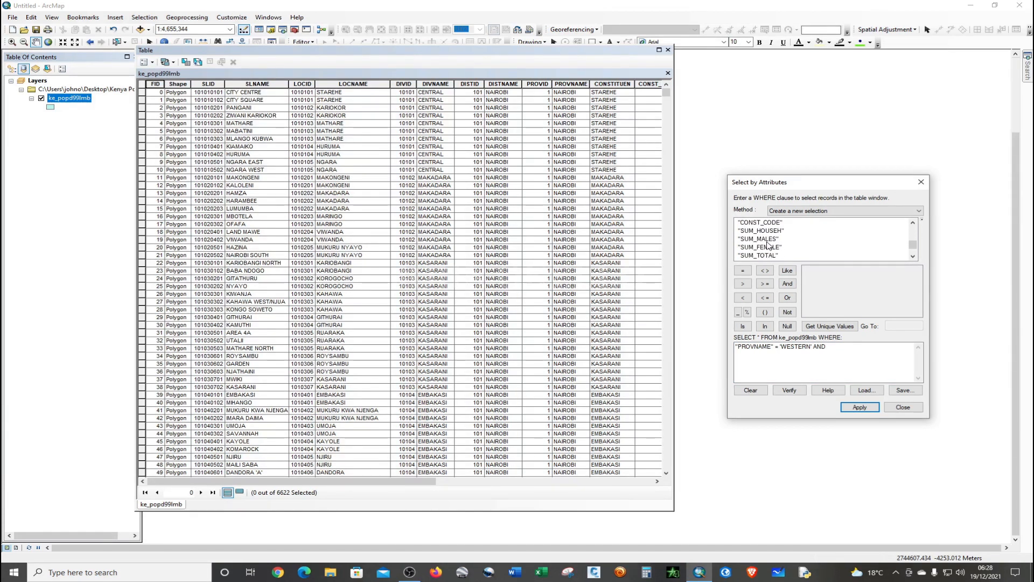
scroll(769, 245, up, 3)
click(768, 241)
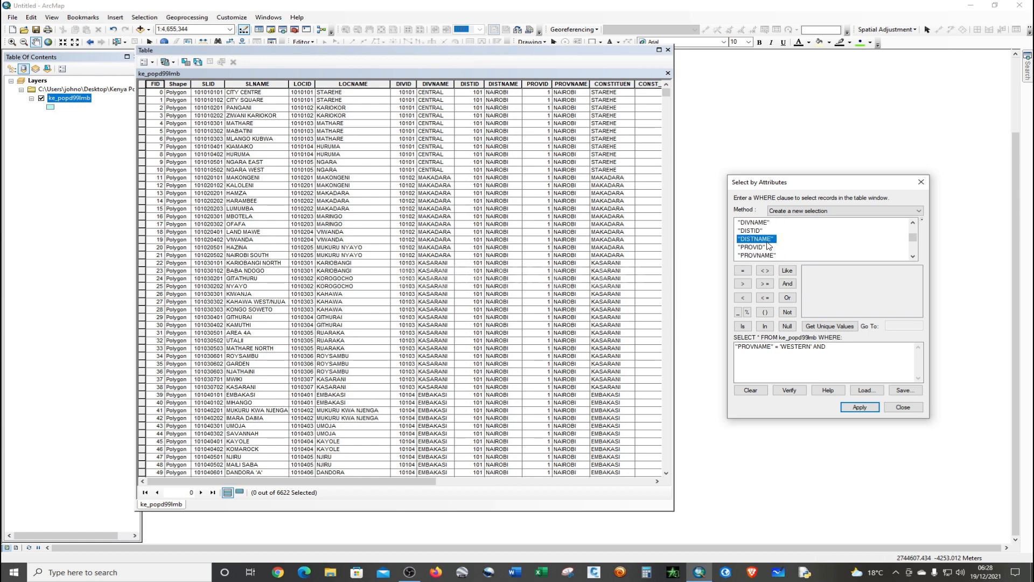
scroll(768, 245, down, 1)
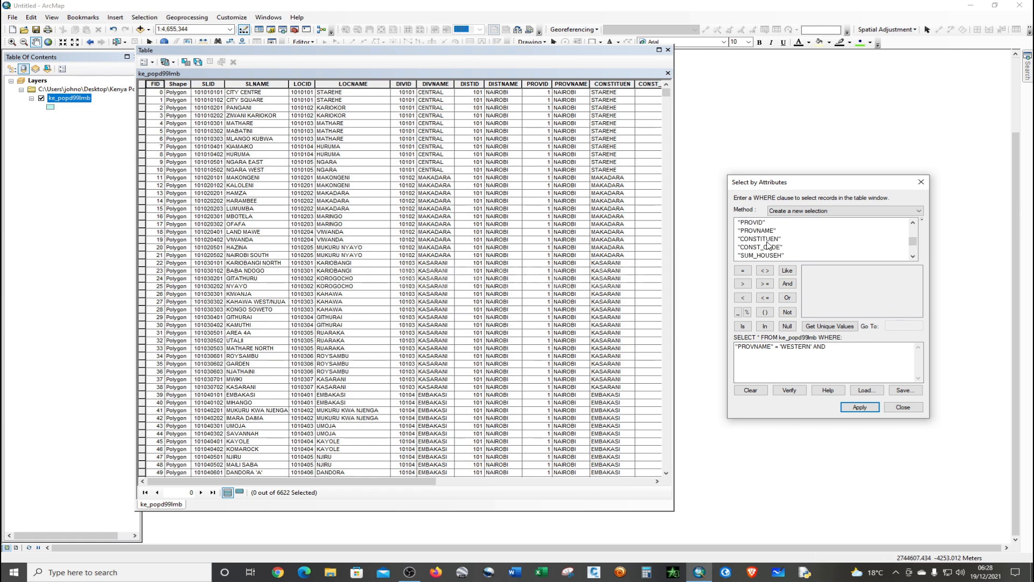
scroll(769, 245, up, 1)
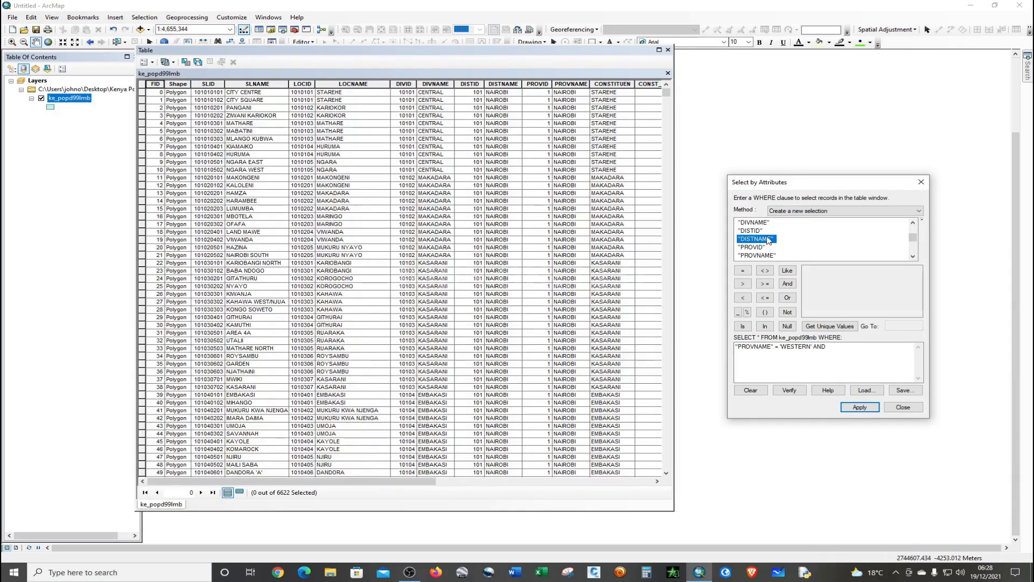
double_click(757, 223)
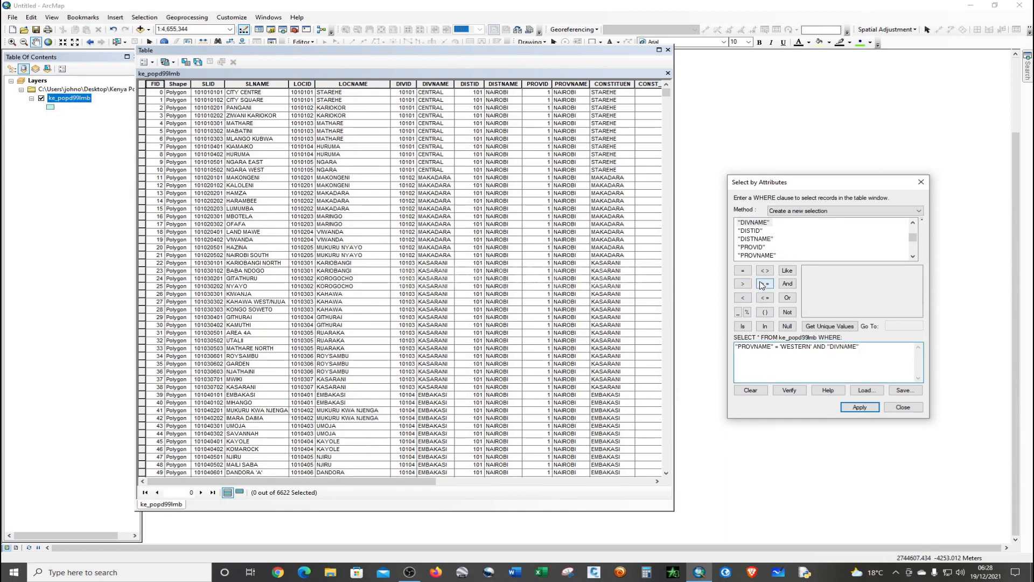
- Complete the "DIVNAME" condition of the WHERE clause as LIKE '%GA'
click(788, 273)
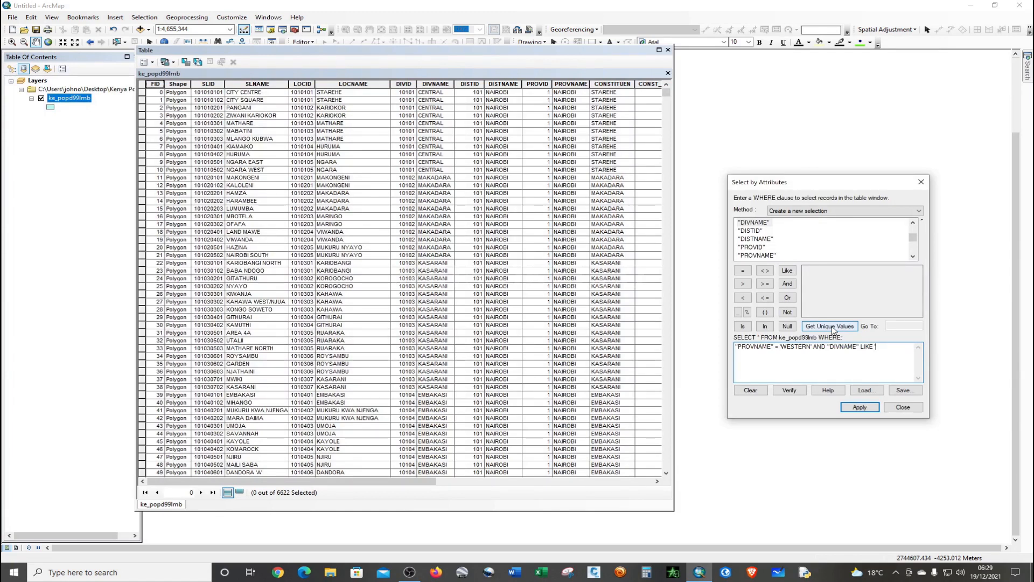
text(')
click(747, 312)
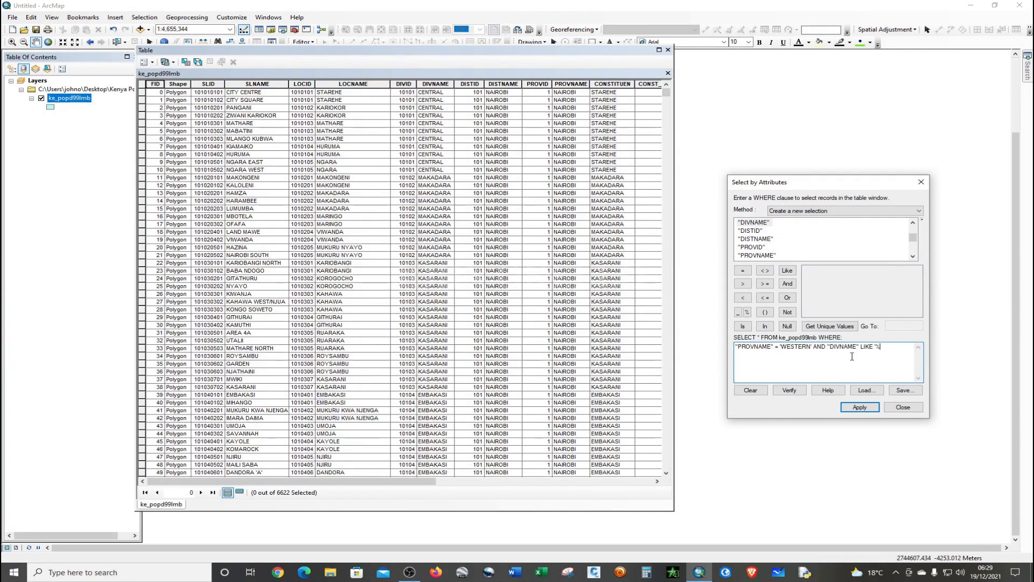
text(GA)
- Verify the WESTERN province and '%GA' division expression and apply it as a new selection
click(789, 390)
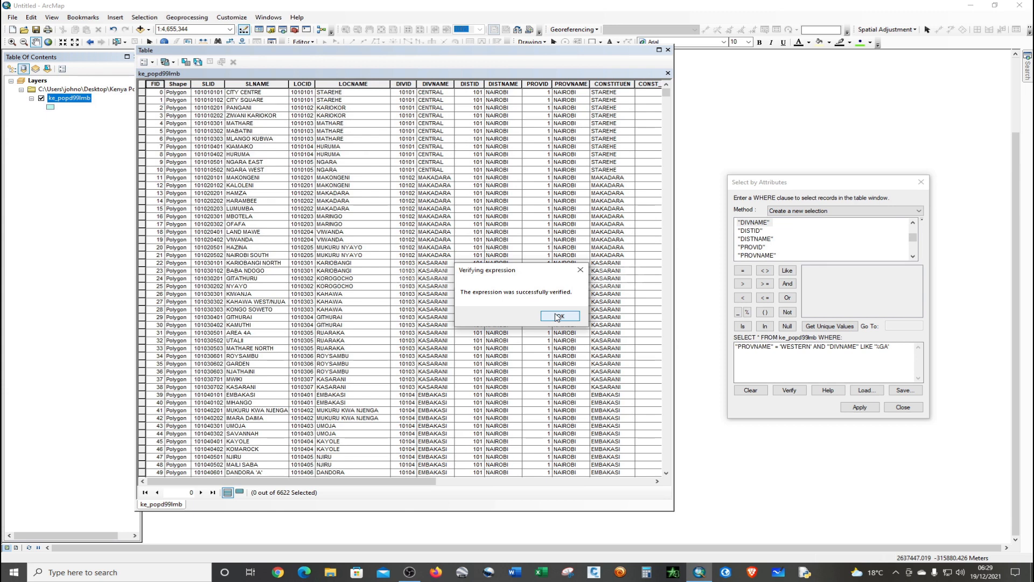
click(558, 317)
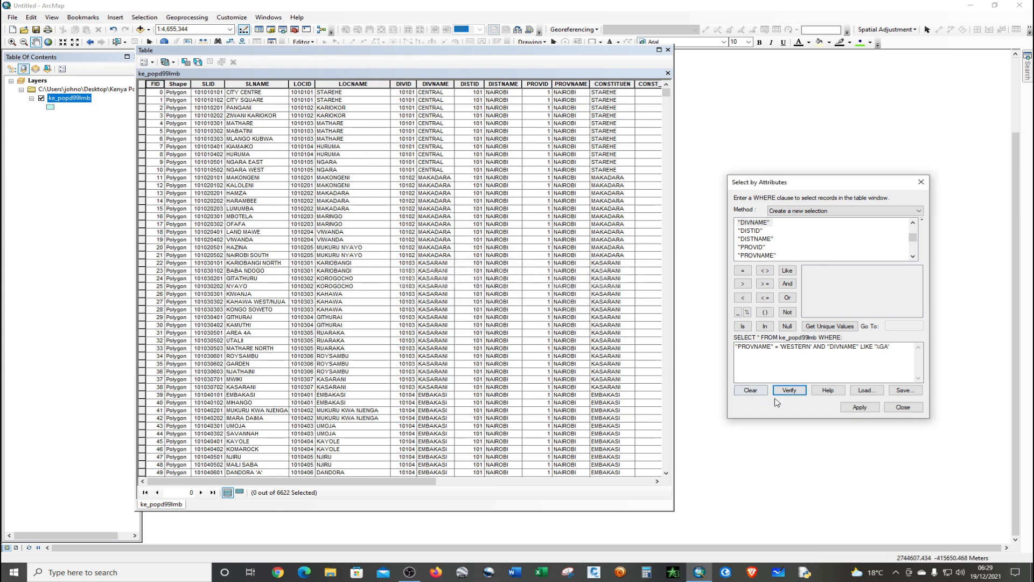
click(852, 411)
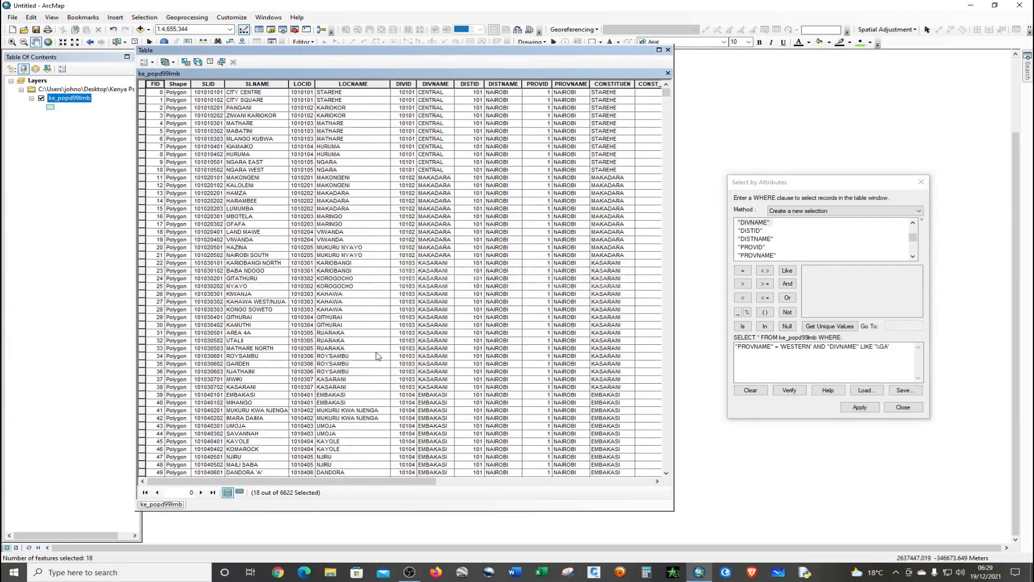
- Show only the selected records, review their attributes across all columns, and return to the full table
click(240, 493)
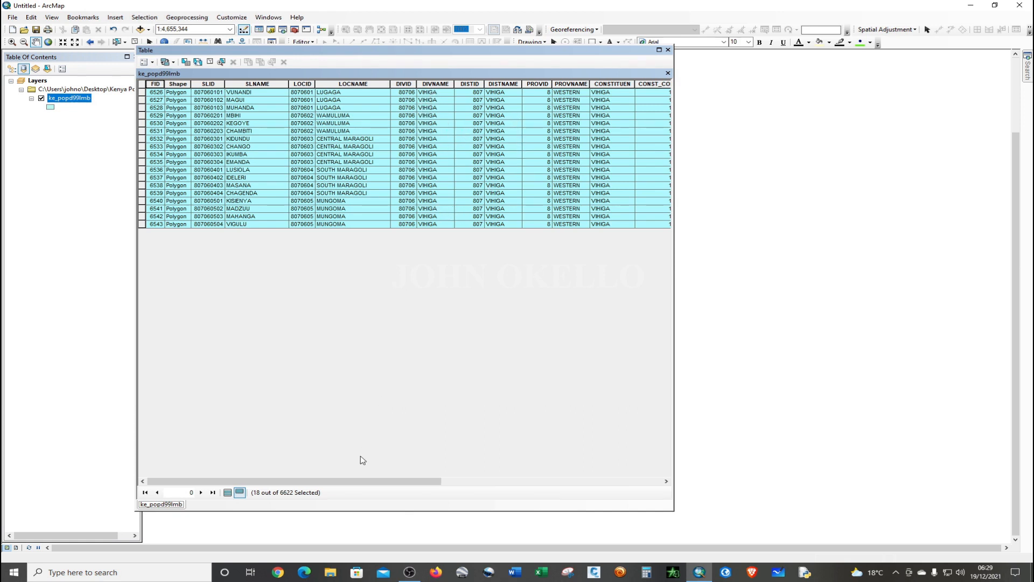
drag(364, 481, 566, 469)
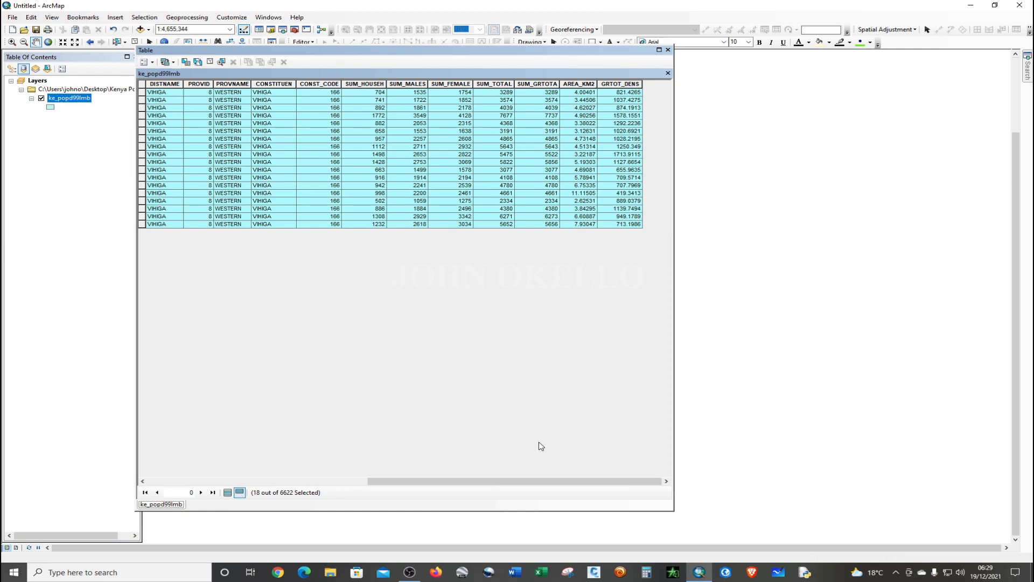
drag(530, 480, 294, 481)
click(227, 492)
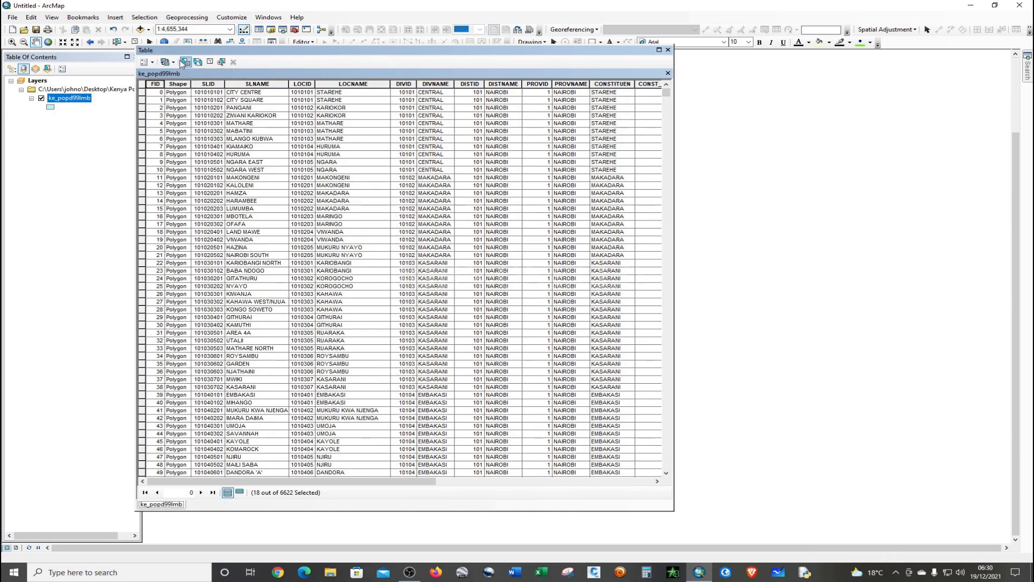
- Clear the record selection and move the table window to uncover part of the map
click(140, 84)
drag(321, 51, 462, 91)
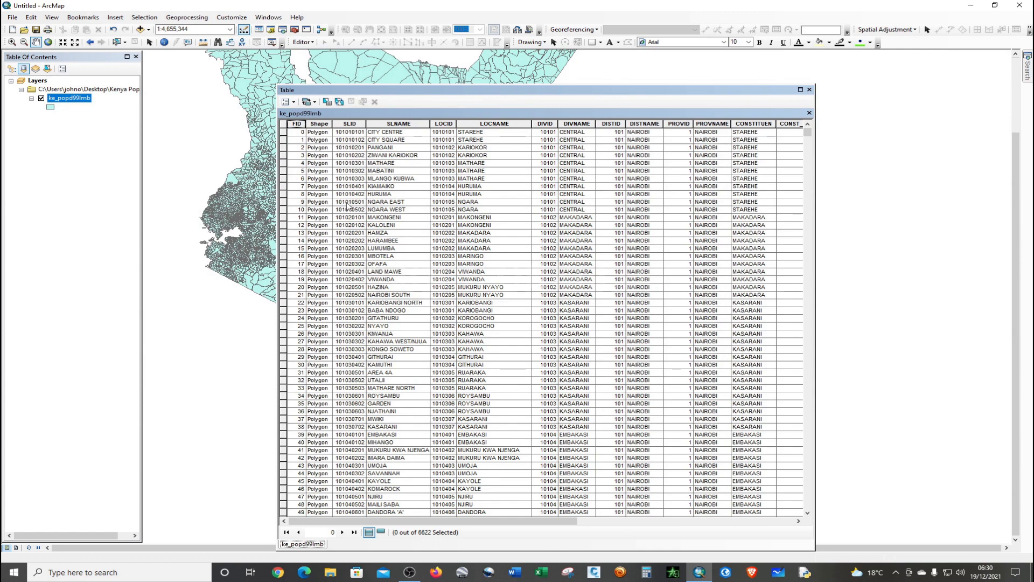
- Reopen Select by Attributes over the table and empty its WHERE clause
click(327, 102)
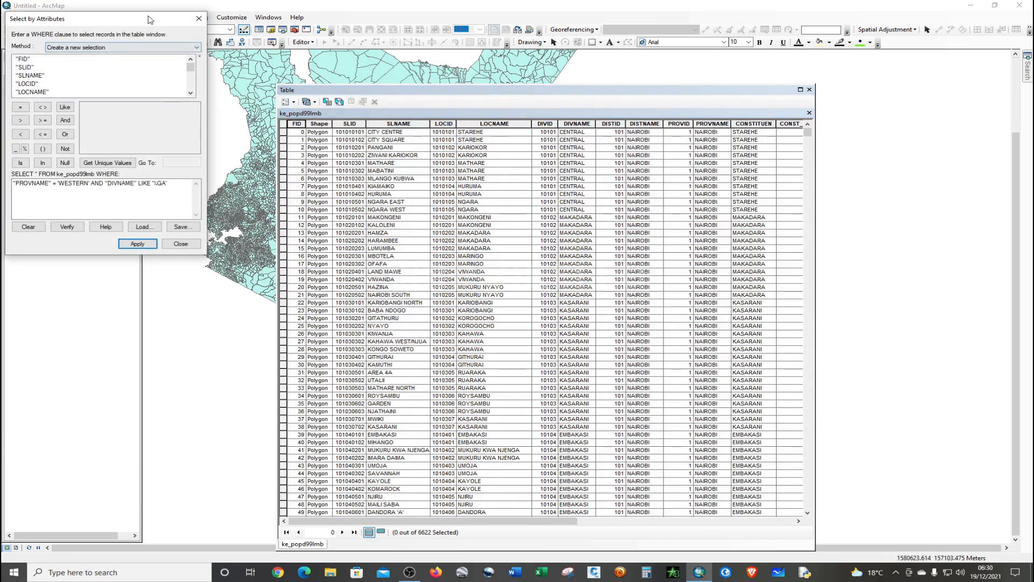
drag(150, 19, 565, 177)
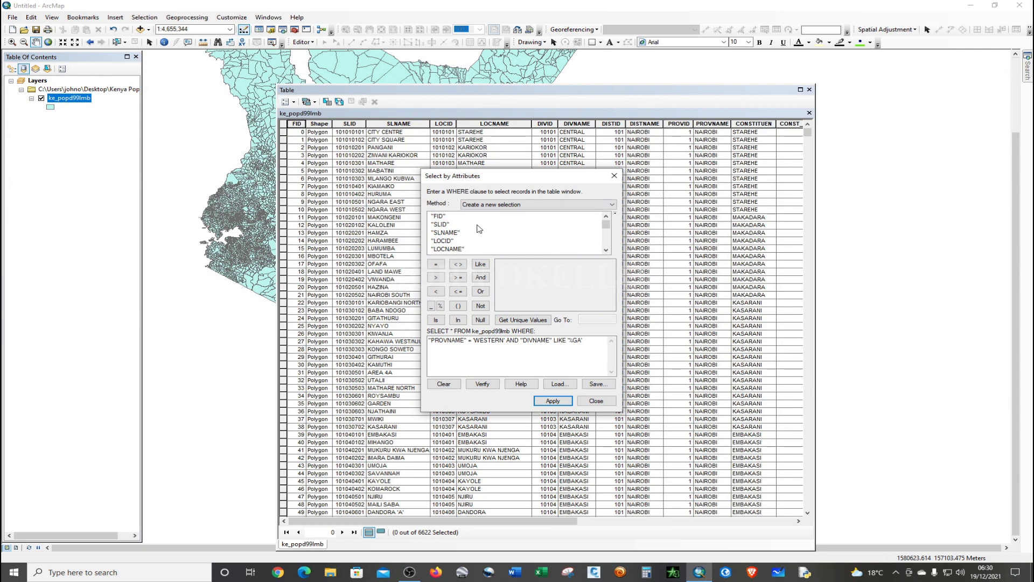
scroll(492, 243, down, 4)
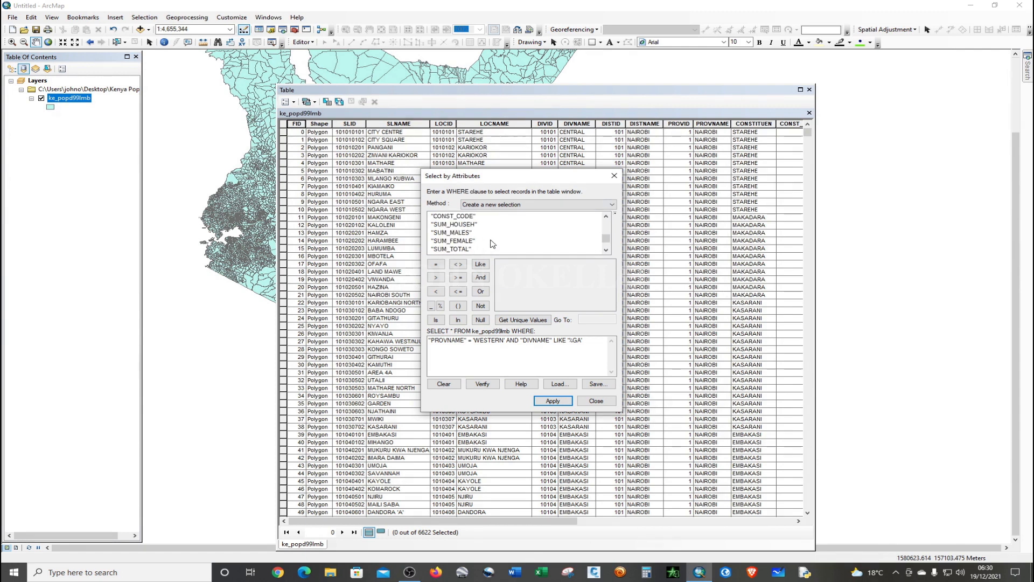
click(444, 384)
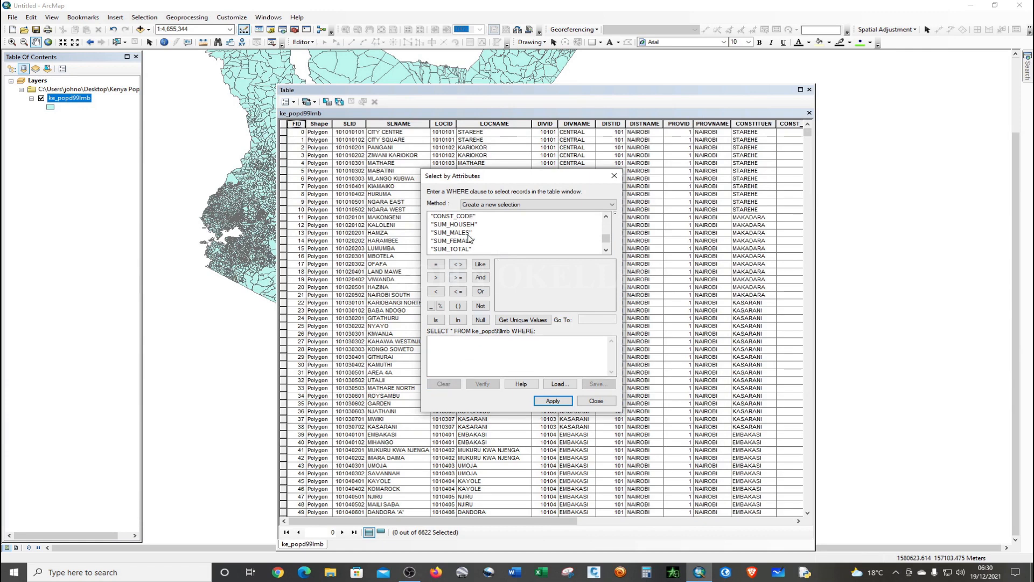
- Build the WHERE clause "PROVNAME" = 'CENTRAL', picking the province from the field's unique values
scroll(469, 237, down, 1)
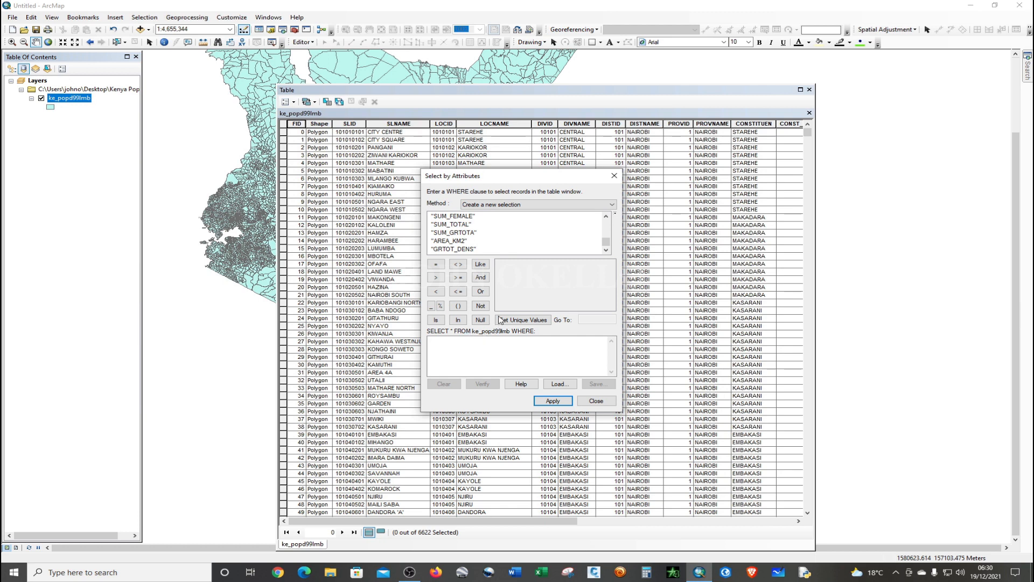
scroll(500, 236, up, 5)
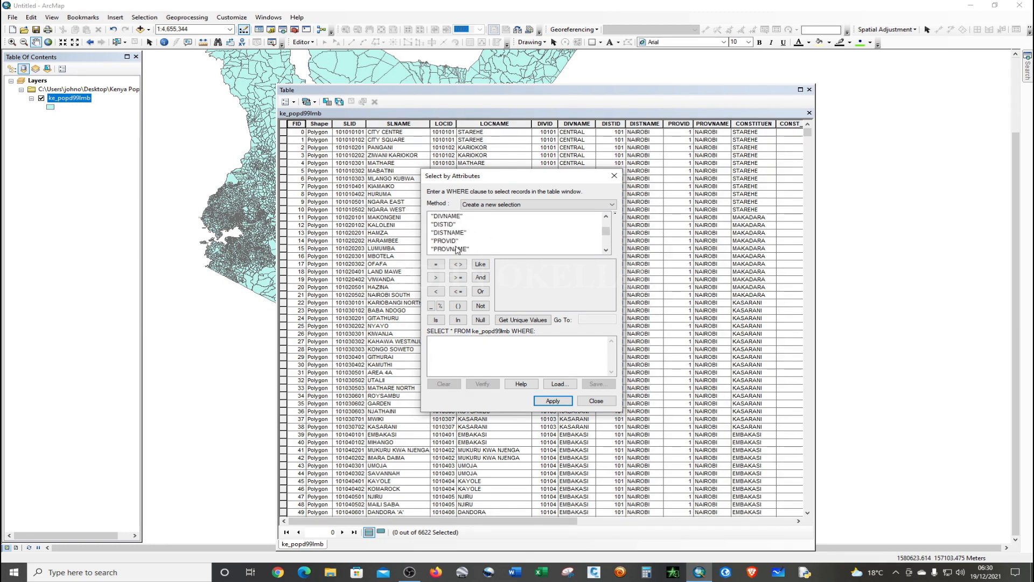
double_click(456, 249)
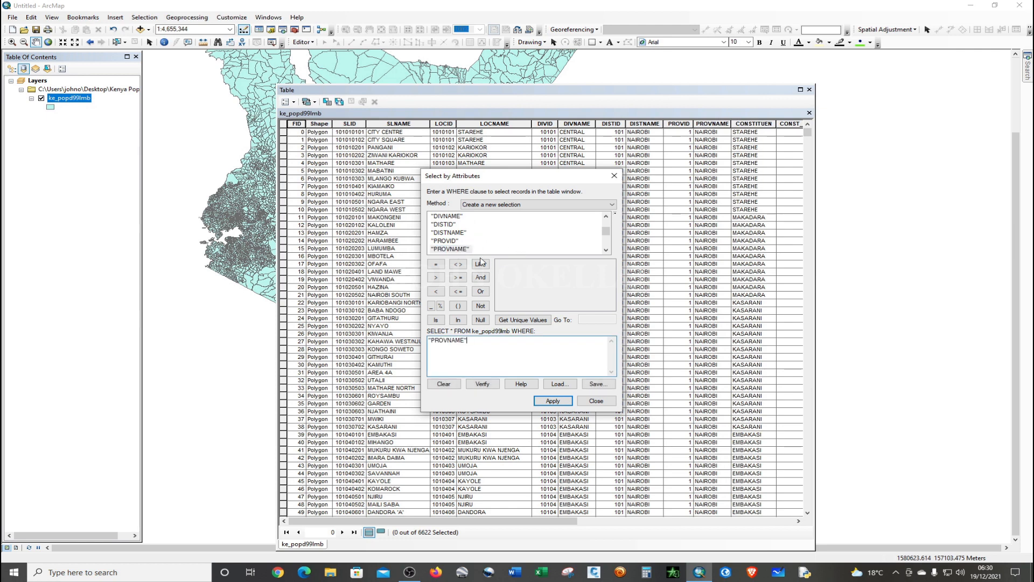
click(437, 264)
click(512, 321)
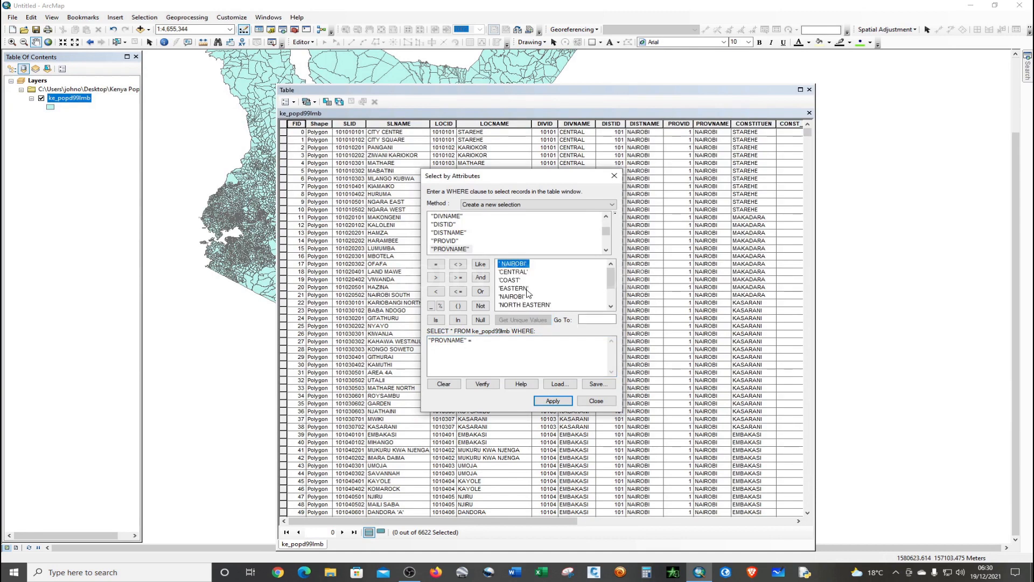
click(519, 274)
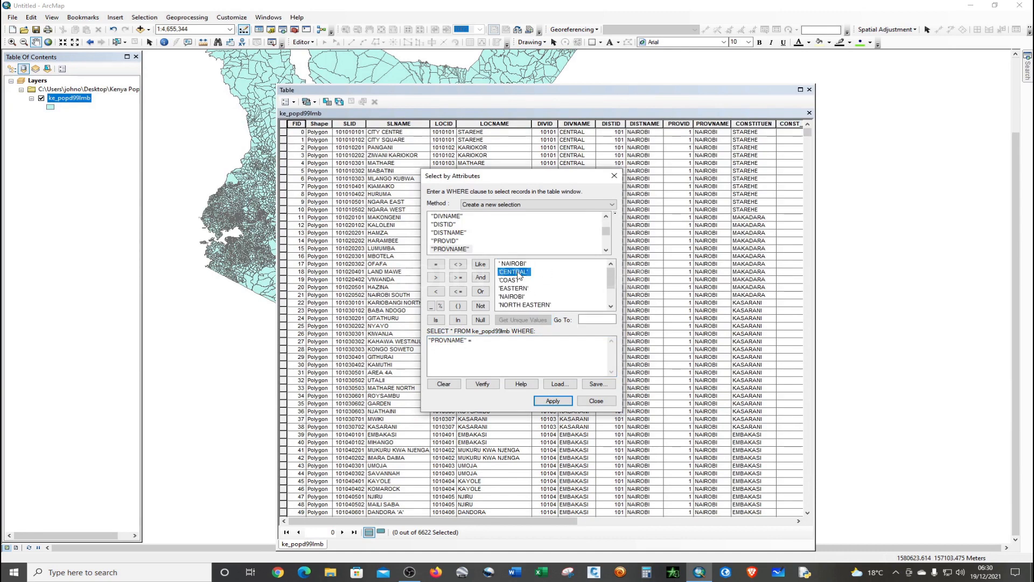
double_click(518, 274)
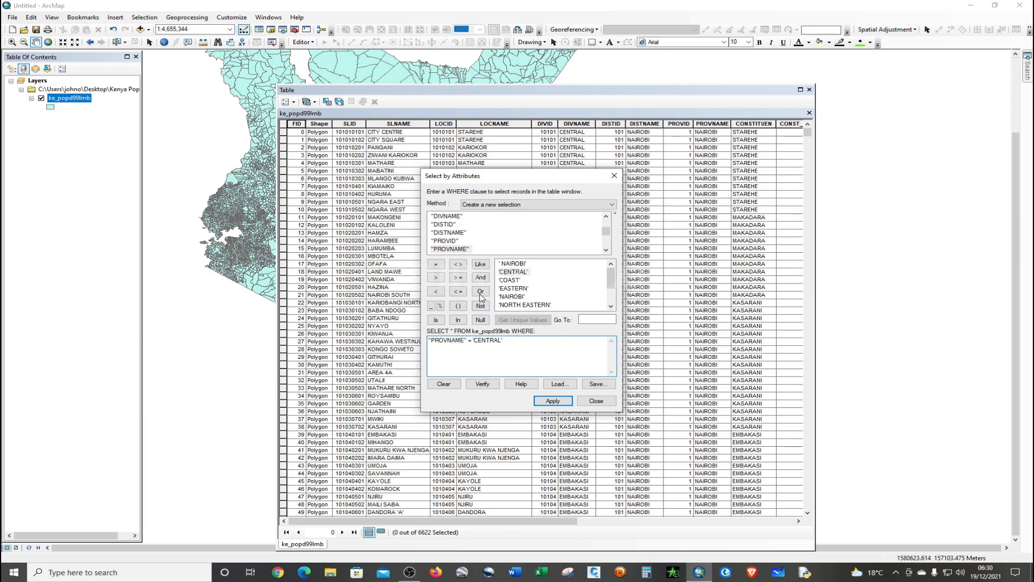
- Extend the WHERE clause with AND "CONSTITUEN" LIKE '%TE'
click(481, 278)
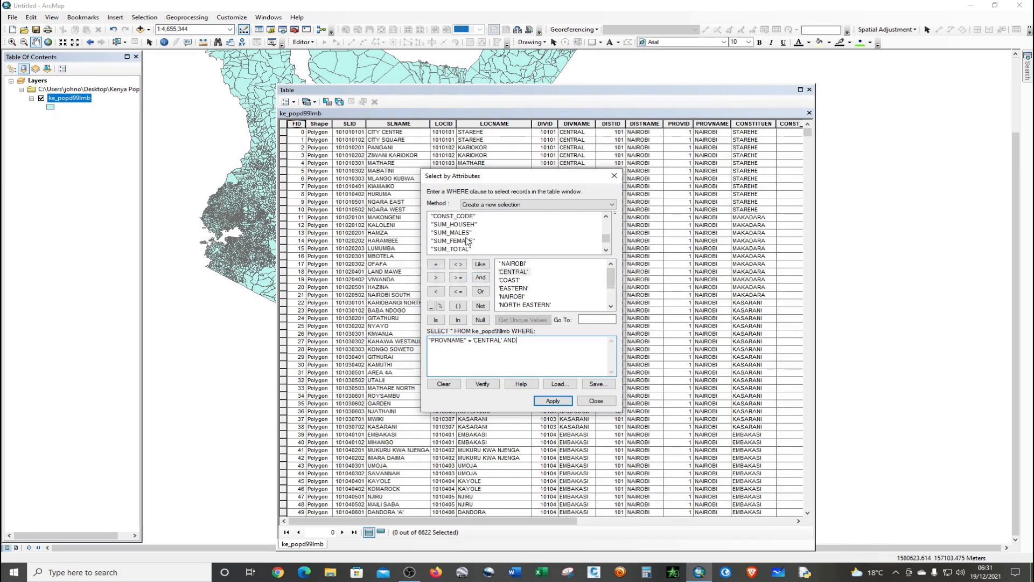
scroll(467, 241, up, 2)
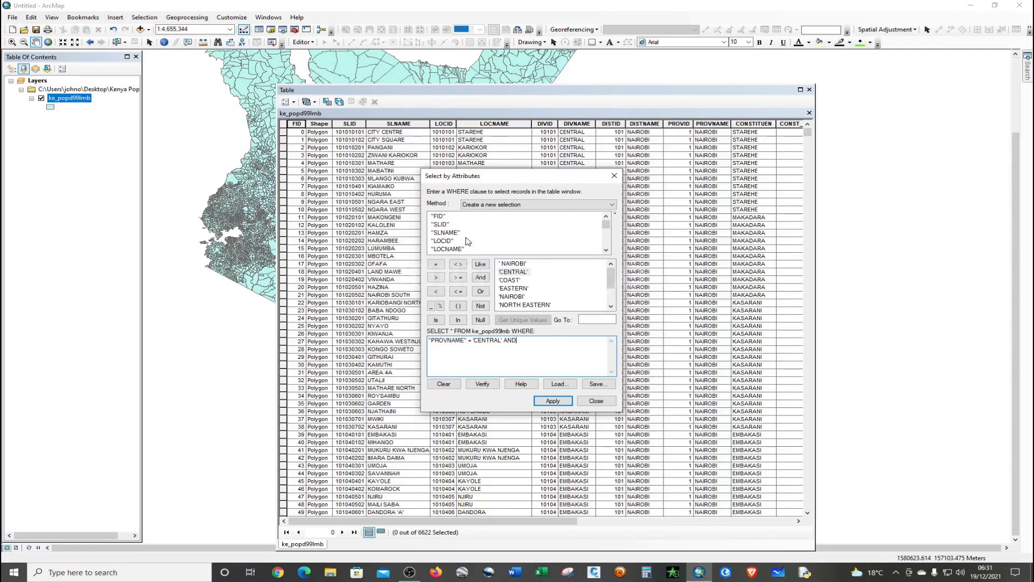
scroll(468, 242, down, 3)
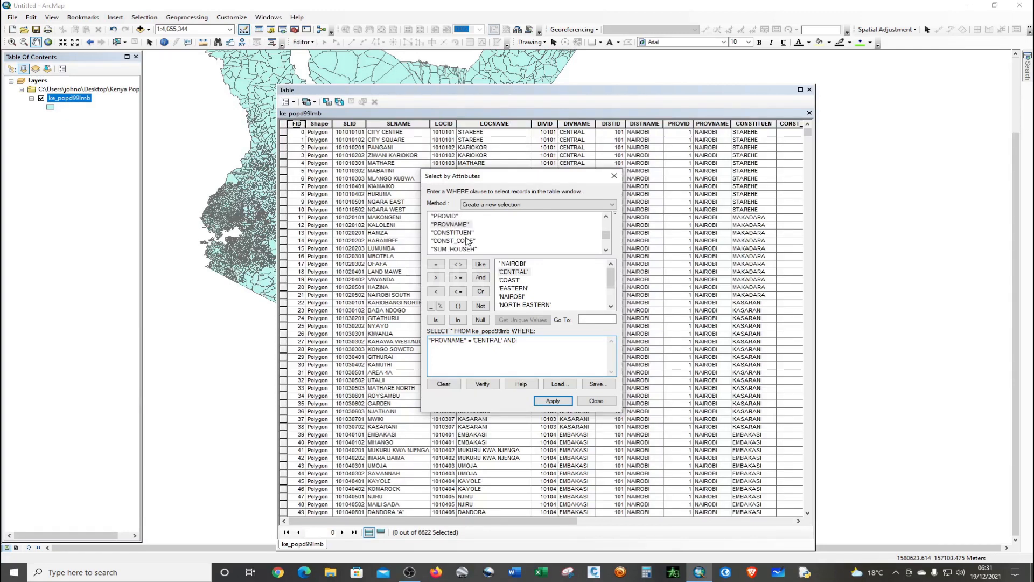
double_click(466, 233)
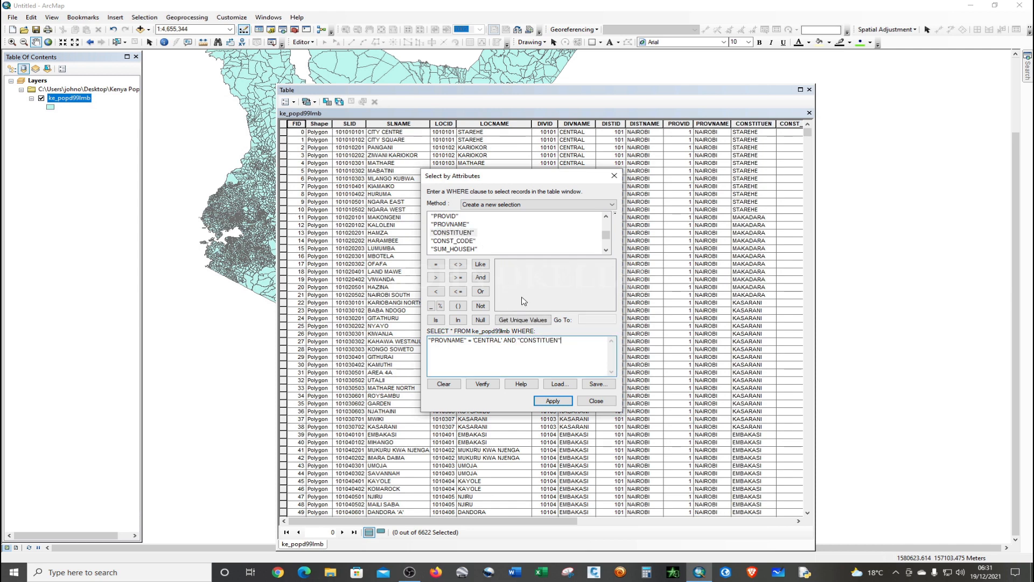
click(482, 266)
text(%)
text(TE')
- Verify and apply the CENTRAL province query, and show only the selected records in the table
click(483, 384)
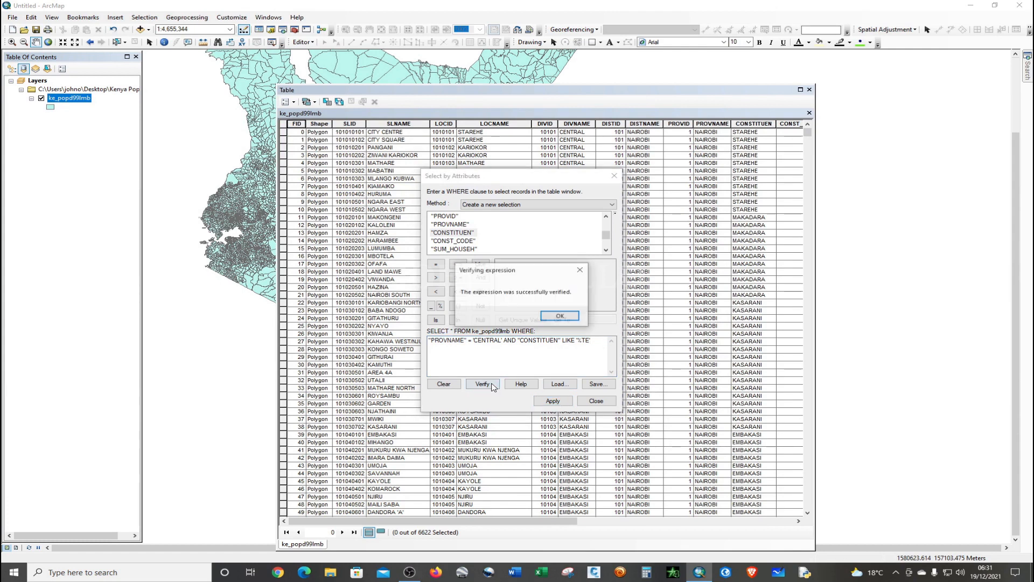
click(560, 316)
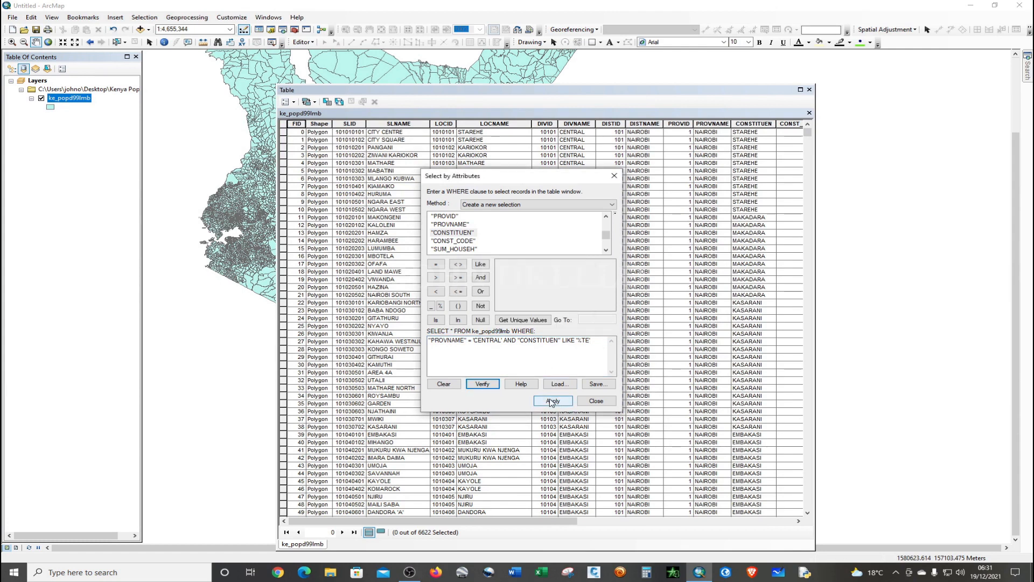
click(552, 401)
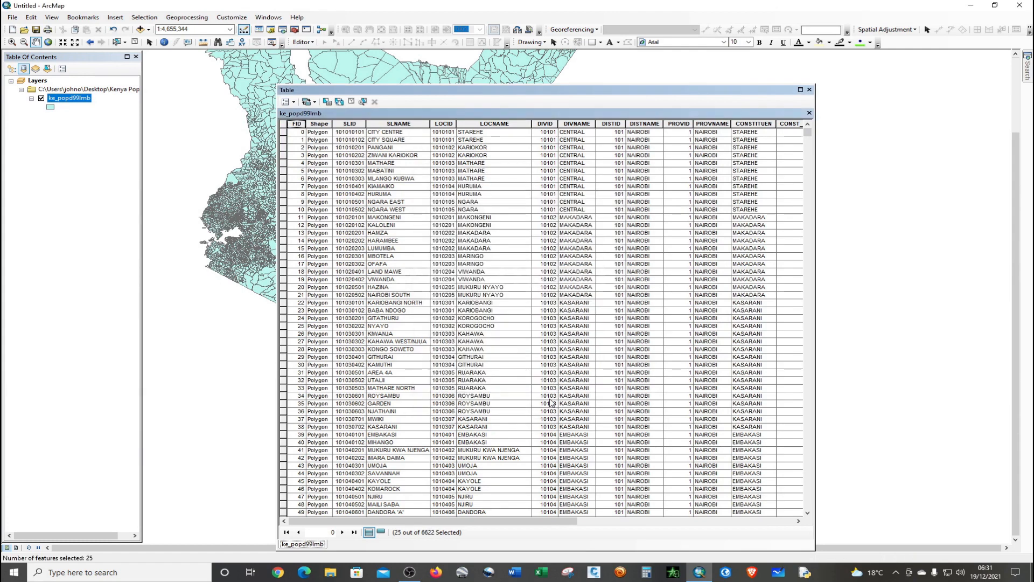
click(381, 532)
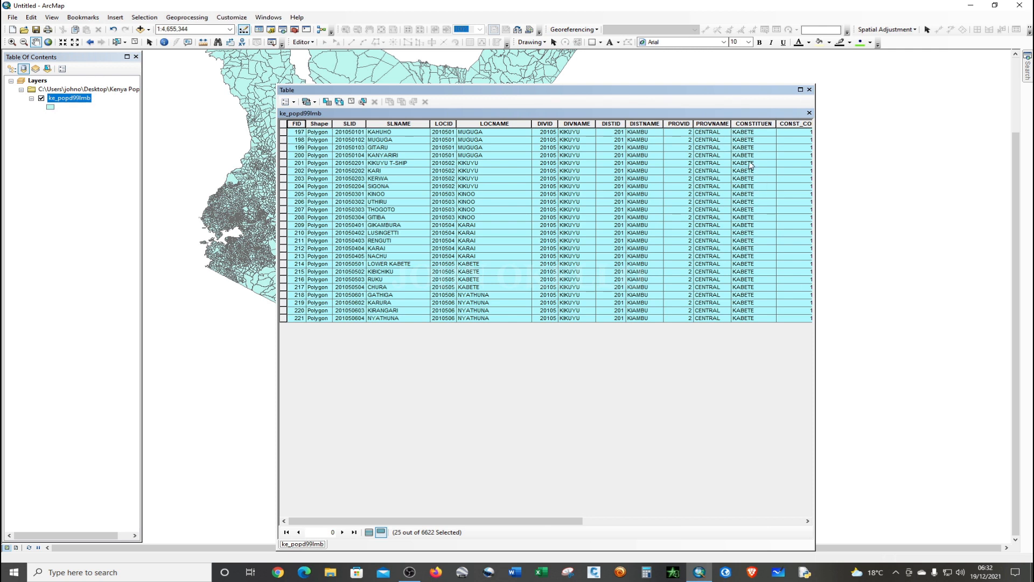
- Reopen Select by Attributes over the table and change the "CONSTITUEN" pattern to LIKE 'TE%'
click(327, 101)
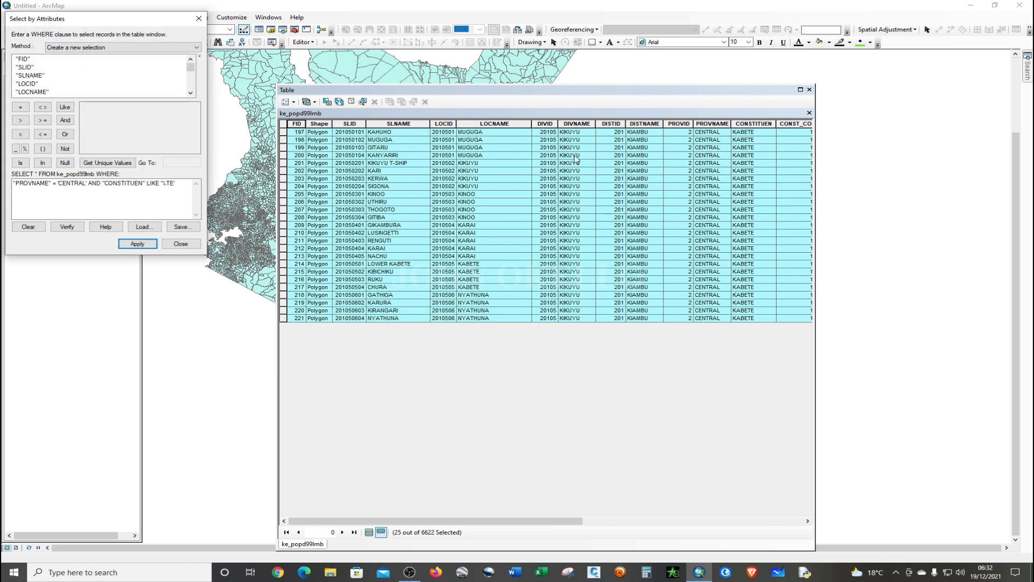
click(166, 183)
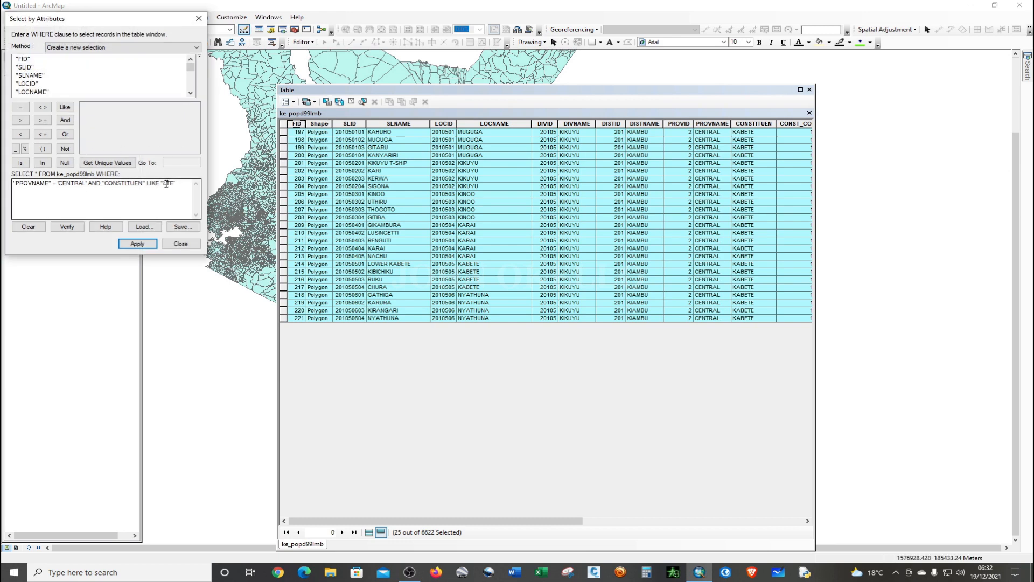
key(BackSpace)
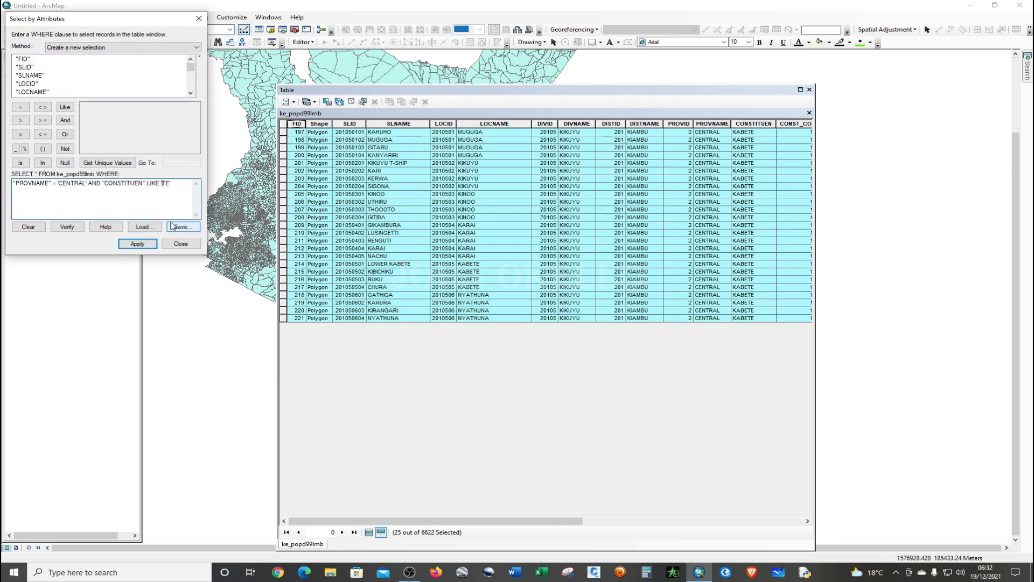
click(170, 186)
drag(123, 22, 436, 187)
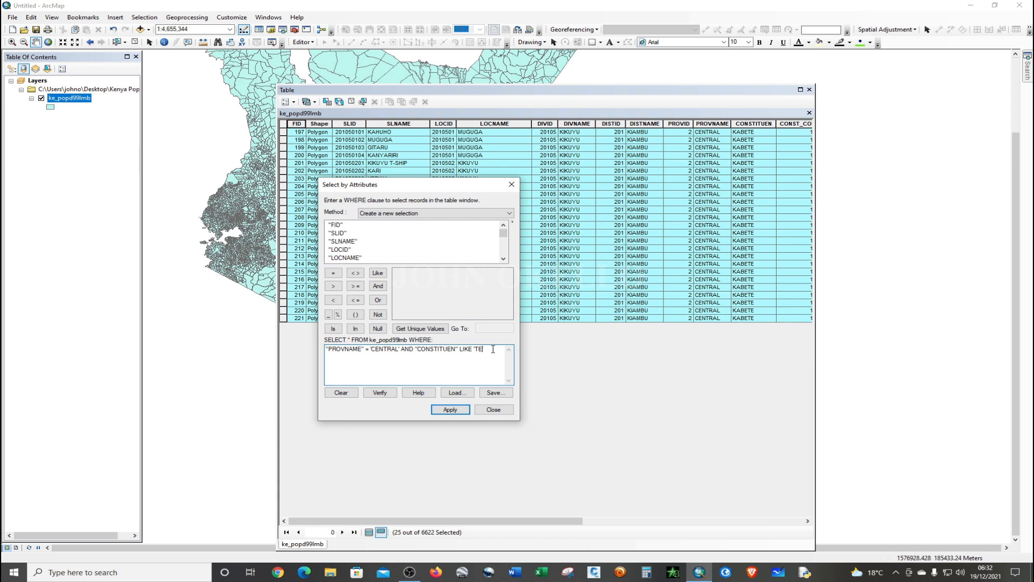
text(%)
- Verify and apply the 'TE%' constituency query, and switch the table back to showing all records
click(391, 396)
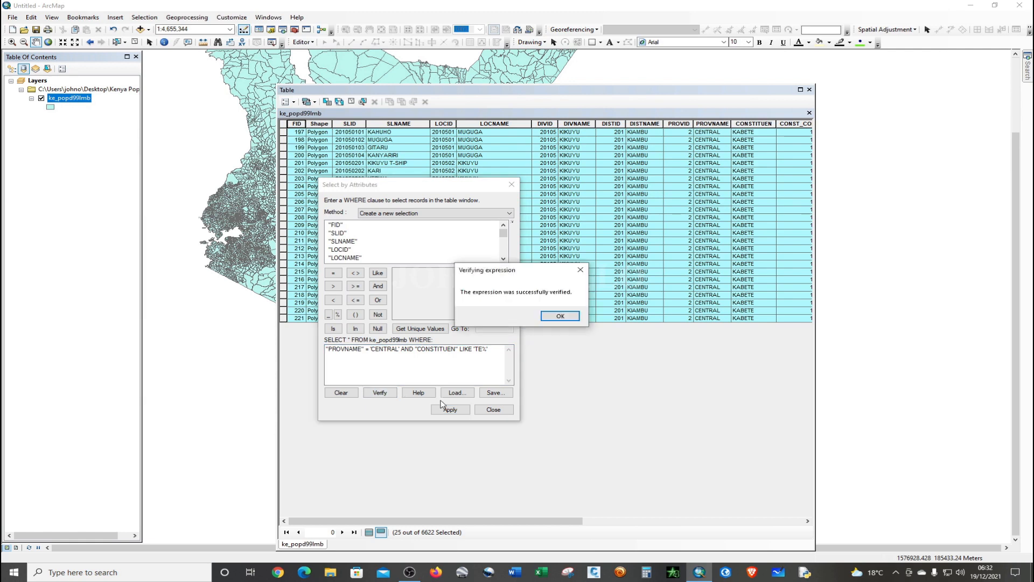
click(548, 321)
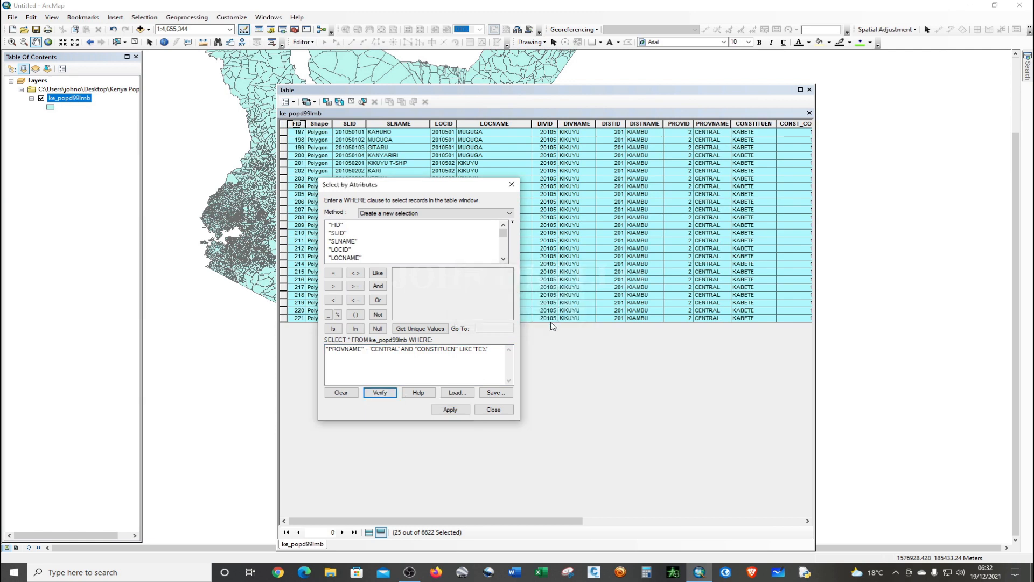
click(451, 409)
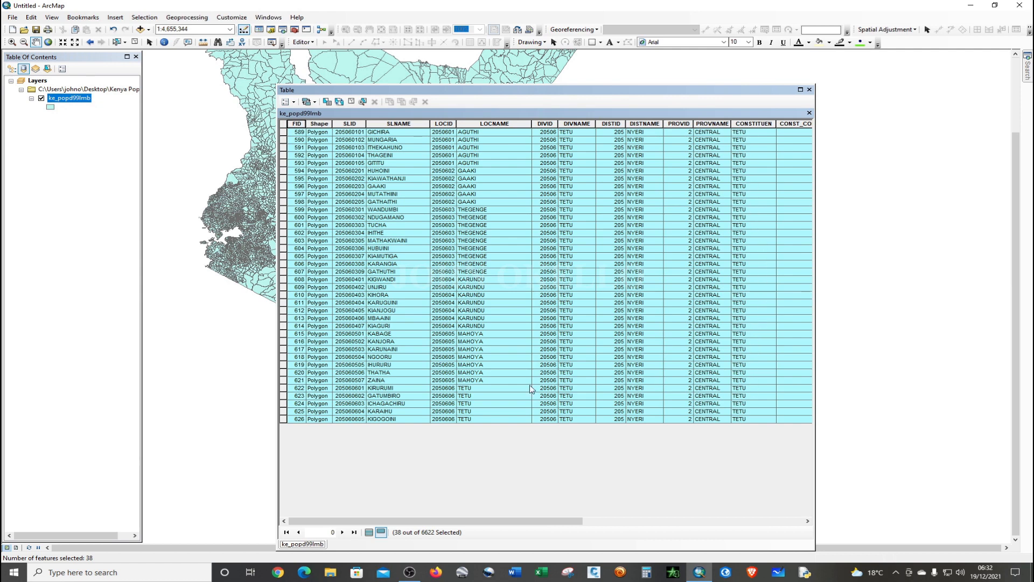
click(369, 532)
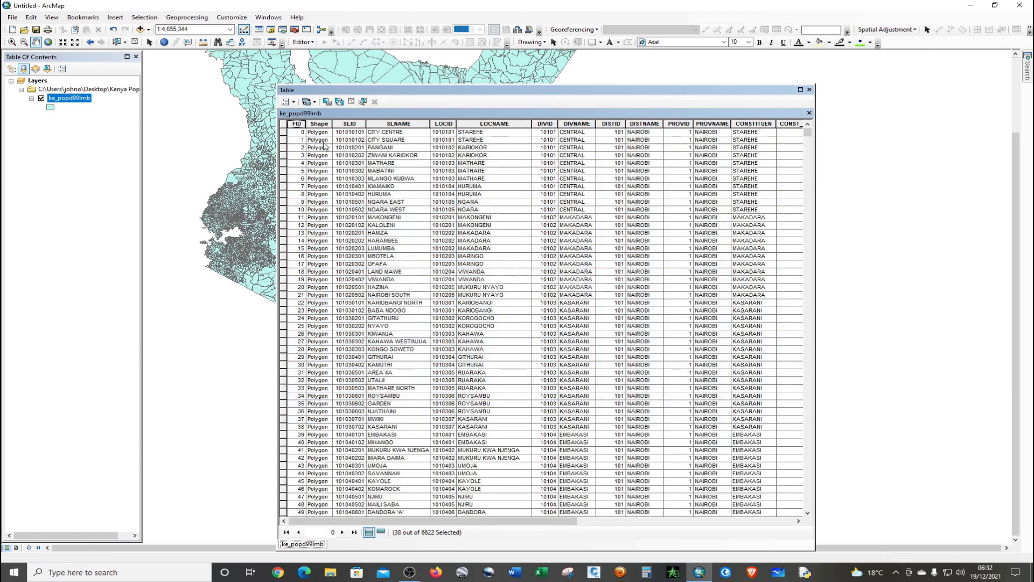
- Clear the current record selection and reopen Select by Attributes over the table with an empty WHERE clause
click(286, 125)
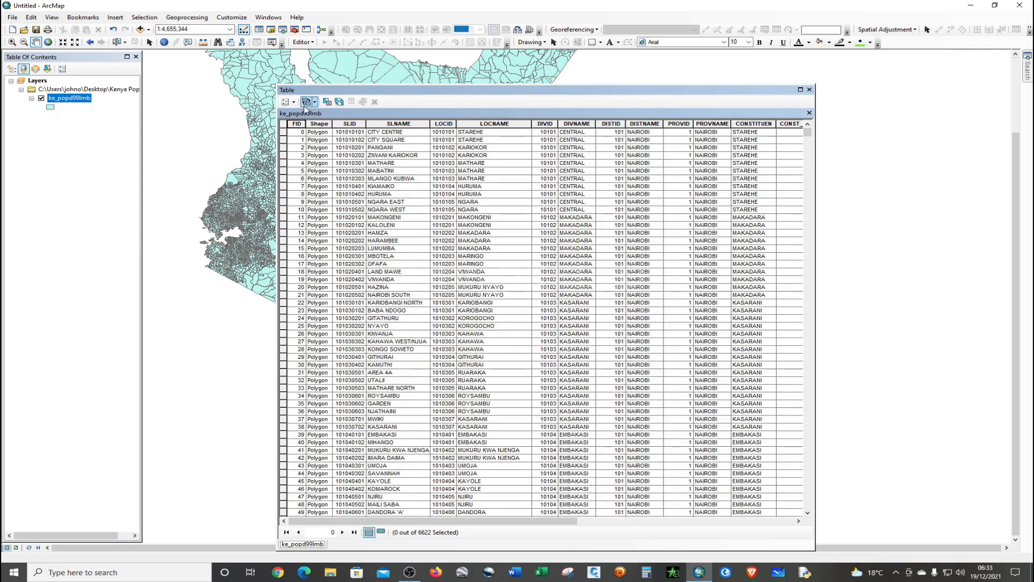
click(329, 103)
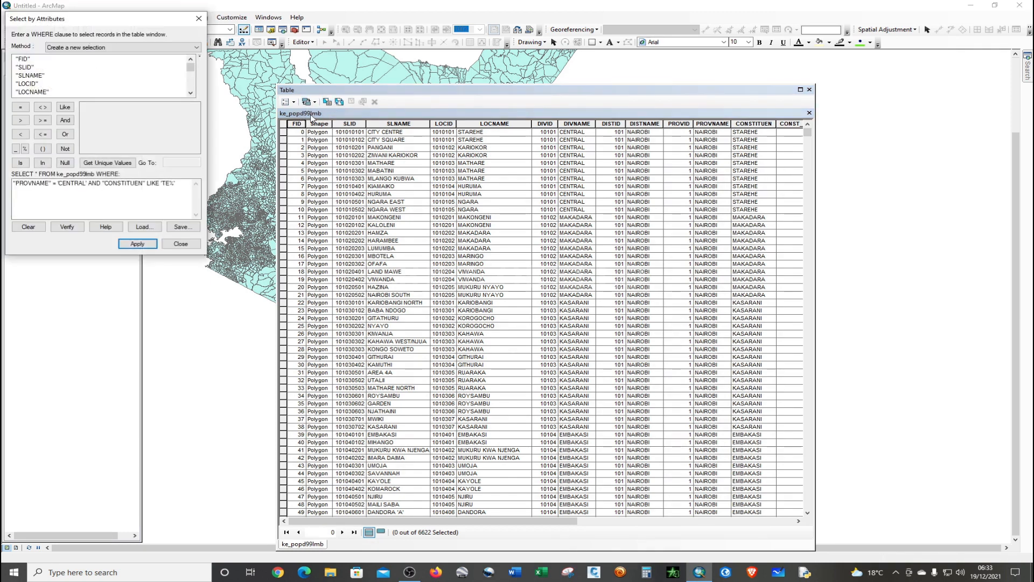
drag(137, 23, 494, 144)
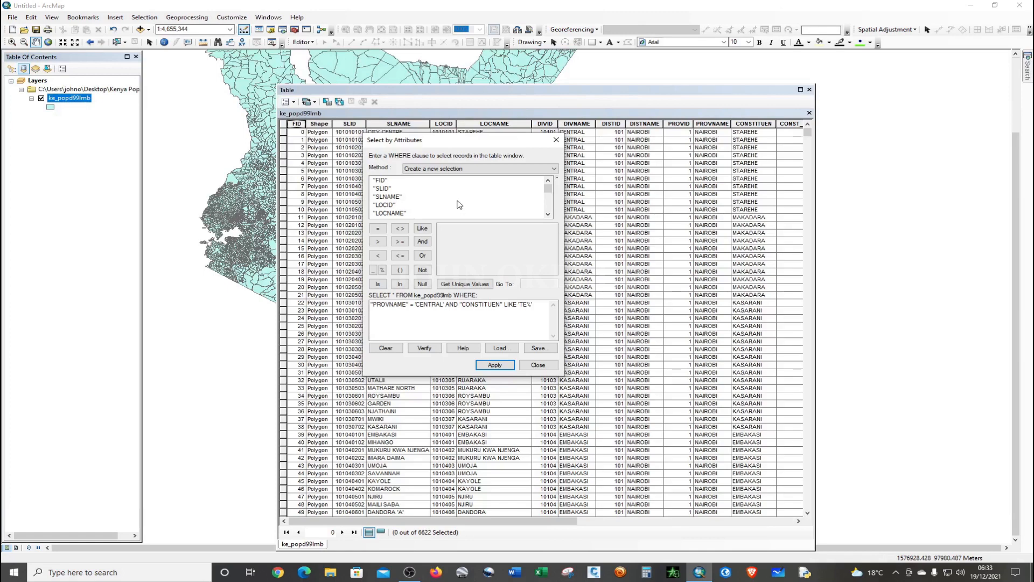
scroll(457, 204, down, 2)
click(385, 347)
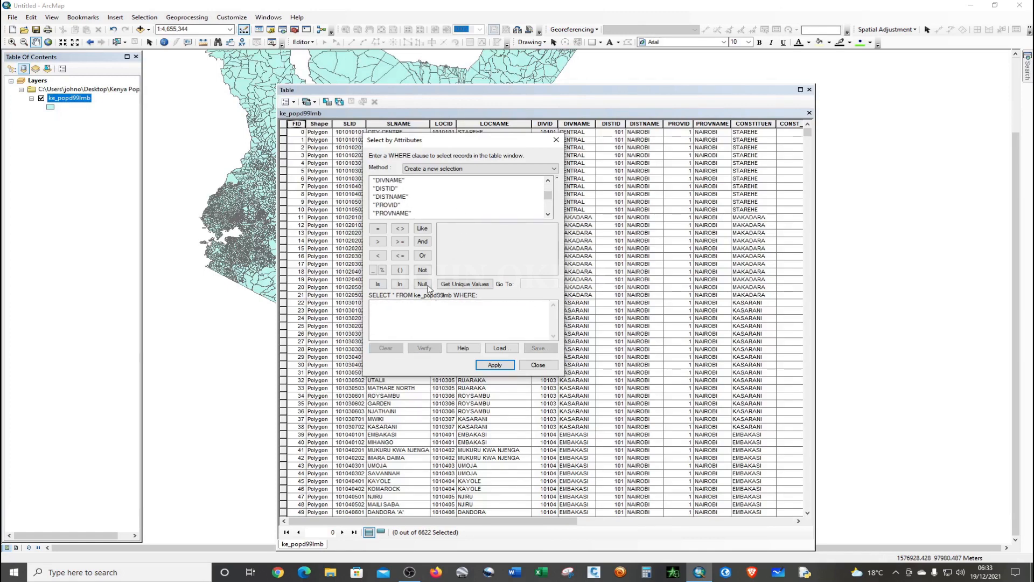
- Try to start the WHERE clause with "PROVNAME" 'NAIROBI' AND, picking the province from the field's unique values
double_click(396, 213)
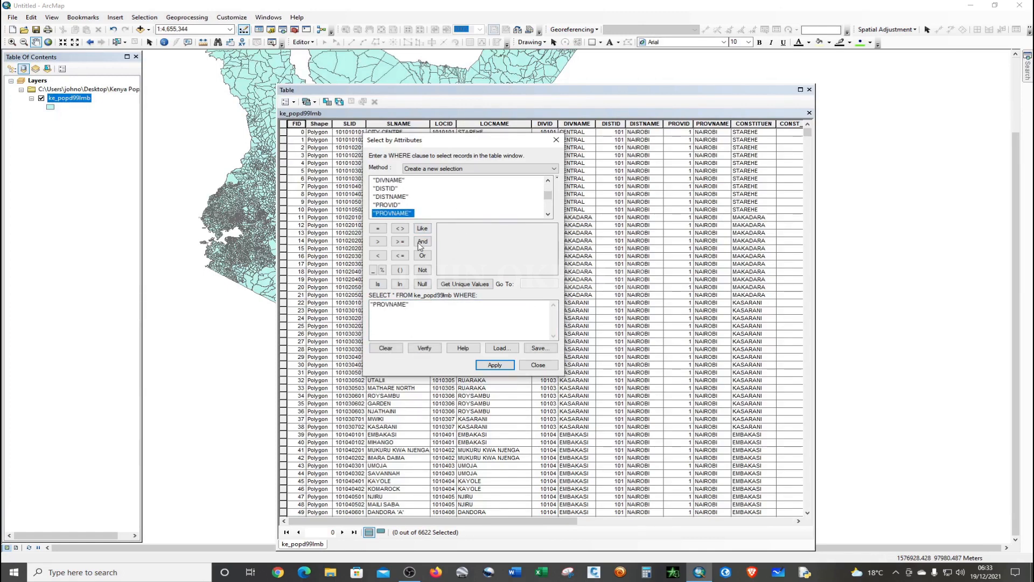
click(452, 288)
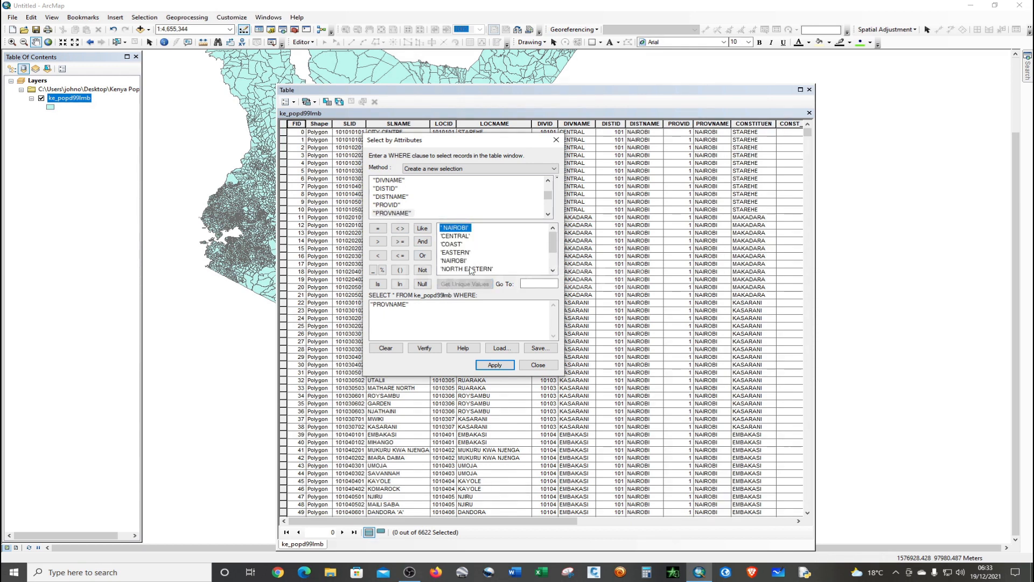
double_click(454, 261)
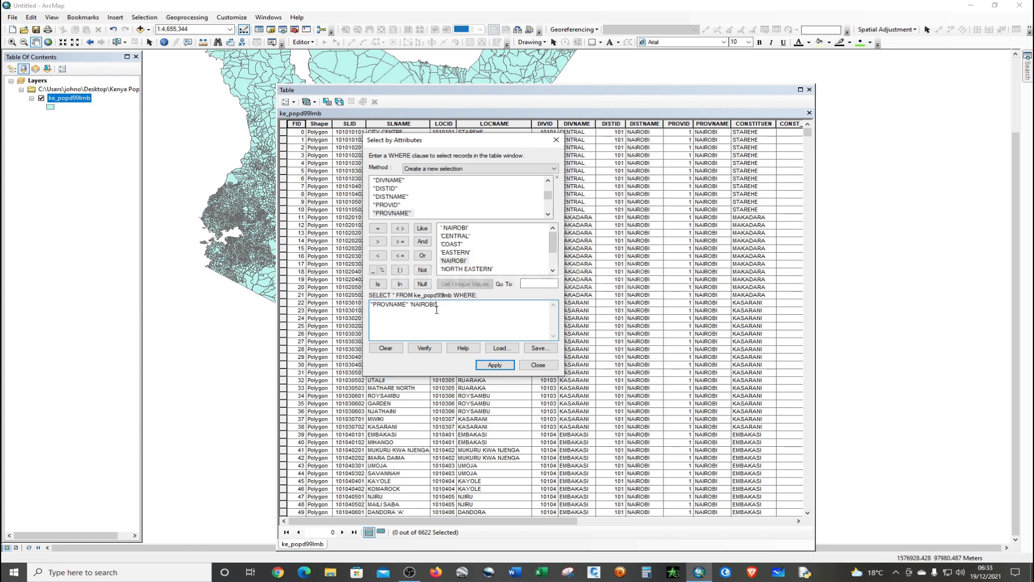
click(422, 242)
- Add the condition "CONSTITUEN" ='MAKADARA' after AND in the WHERE clause
scroll(396, 209, down, 2)
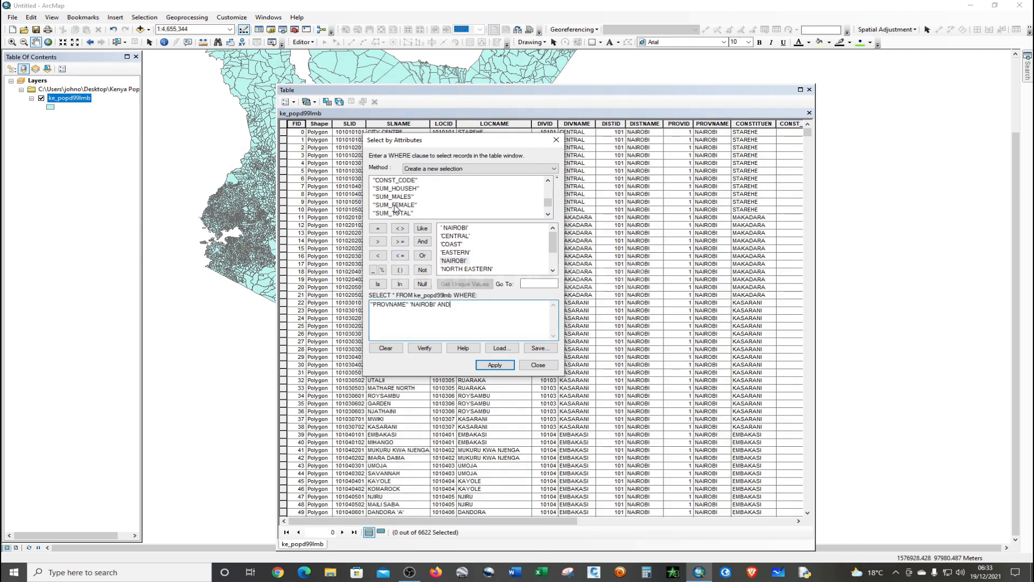
scroll(395, 209, up, 2)
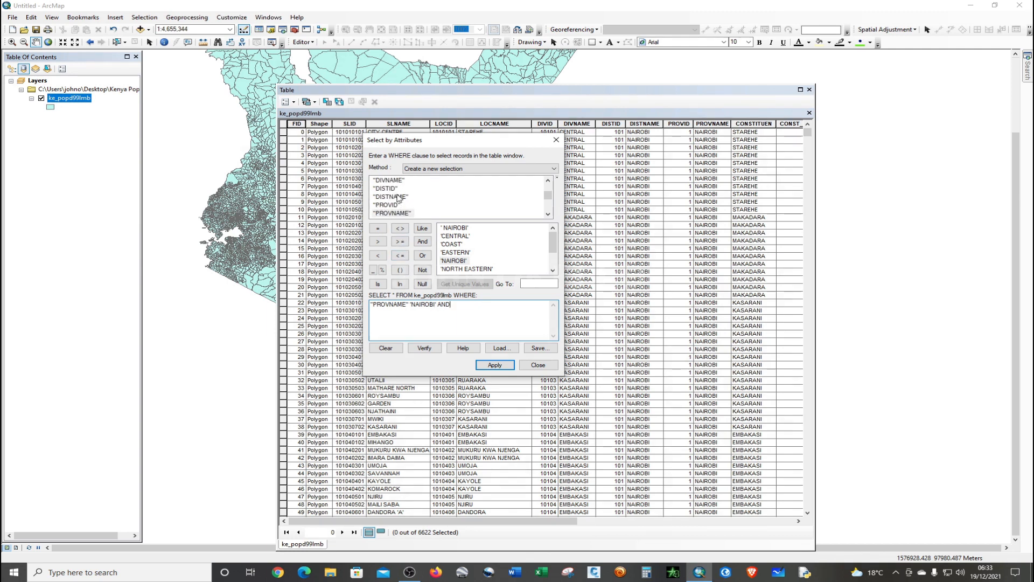
scroll(399, 197, down, 2)
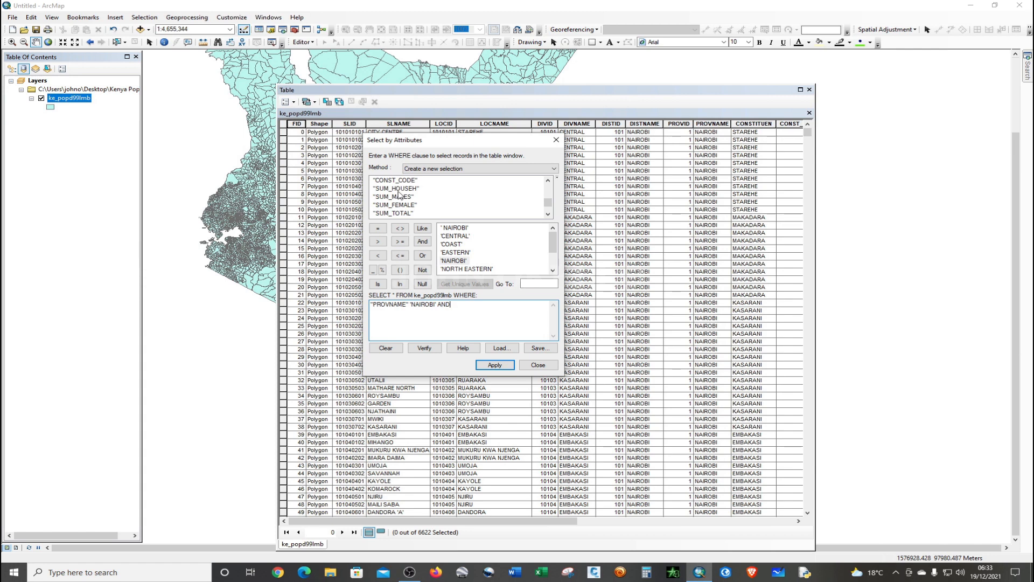
scroll(399, 195, up, 2)
scroll(399, 195, up, 2)
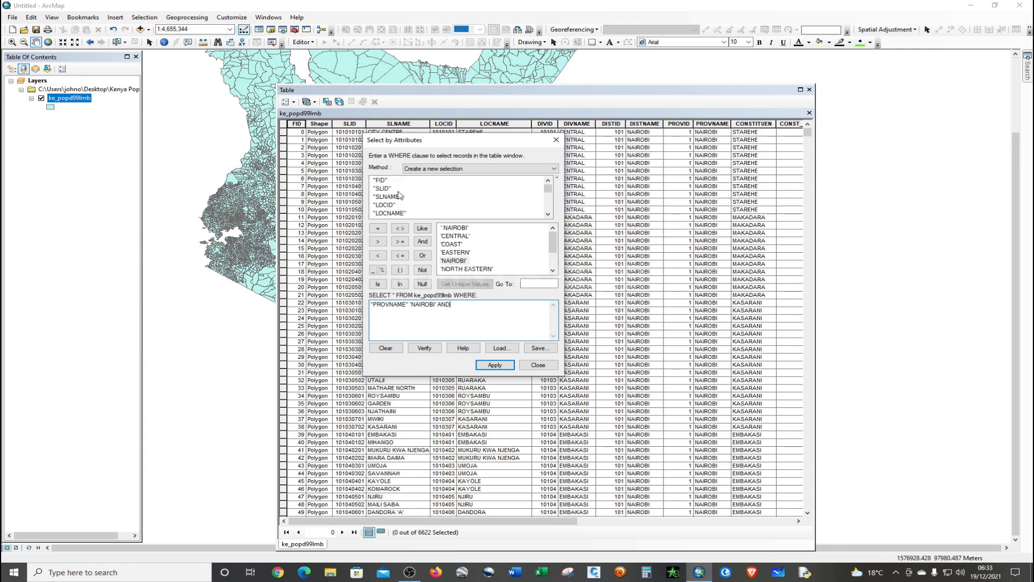
scroll(400, 195, down, 2)
scroll(398, 195, down, 1)
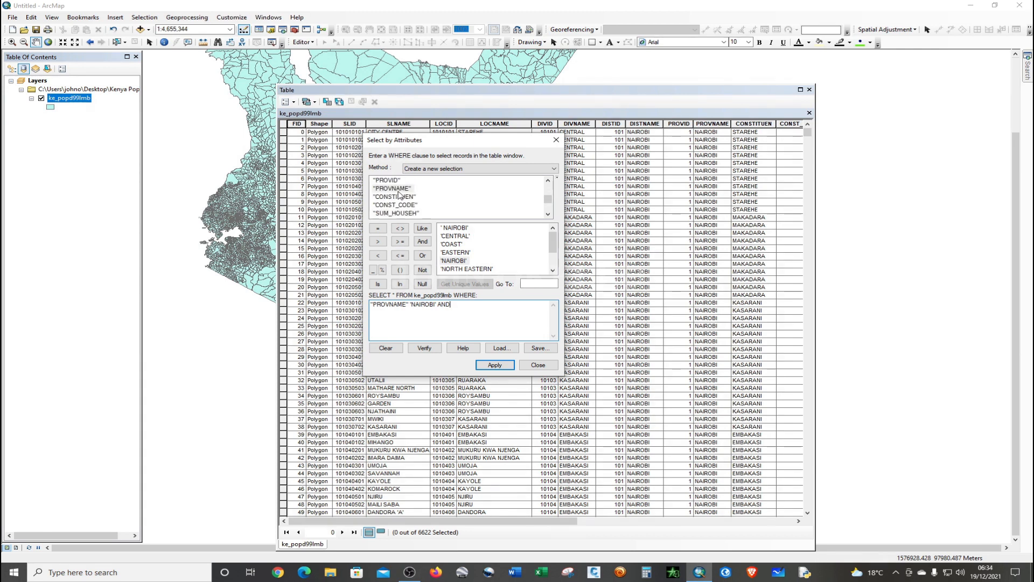
click(400, 198)
double_click(399, 197)
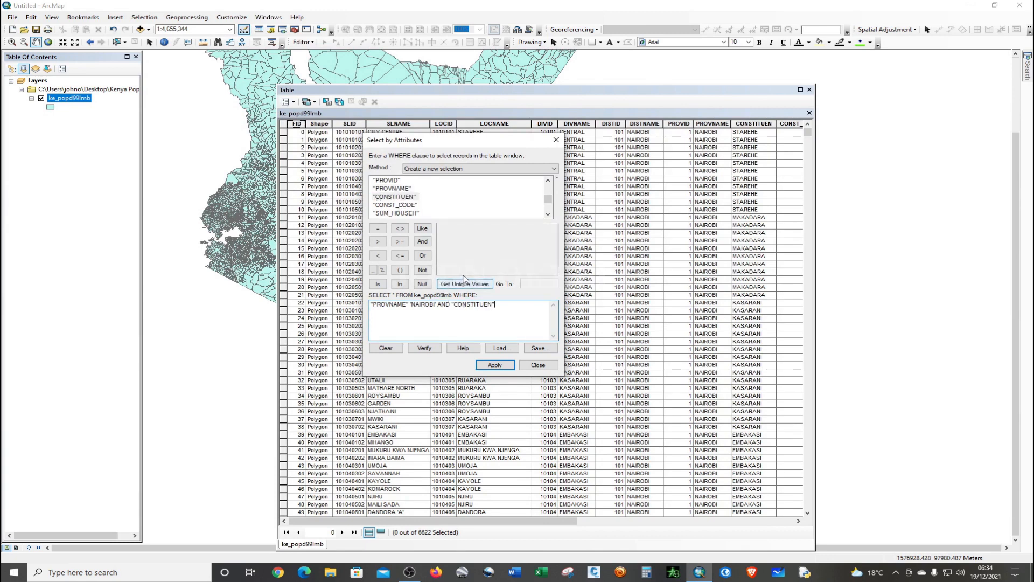
click(378, 232)
text(')
text(MAKADARA)
- Extend the clause with OR "CONSTITUEN" ='STAREHE' and try to verify the expression
click(421, 255)
click(408, 198)
double_click(407, 198)
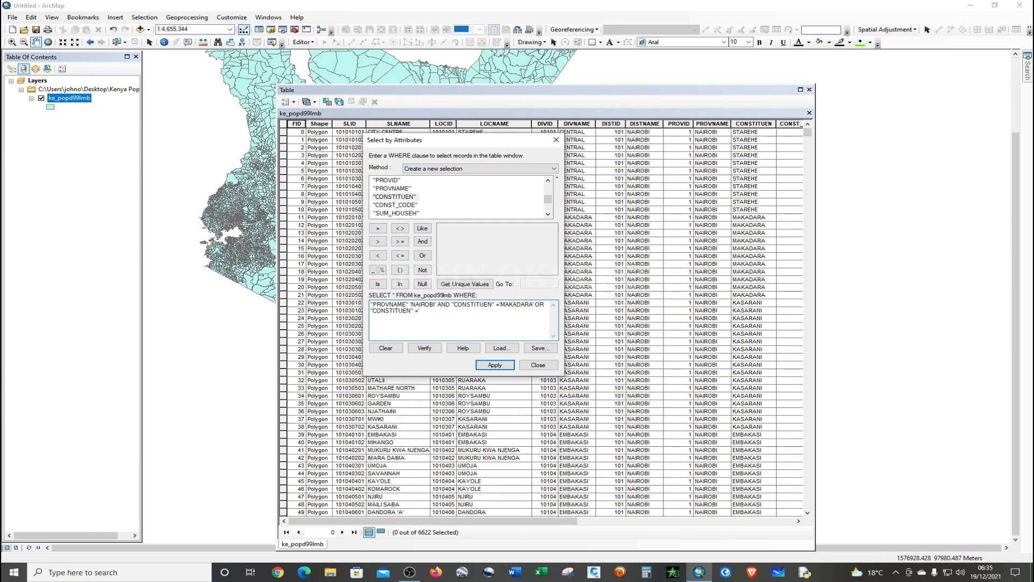
text('STAREHE')
click(438, 351)
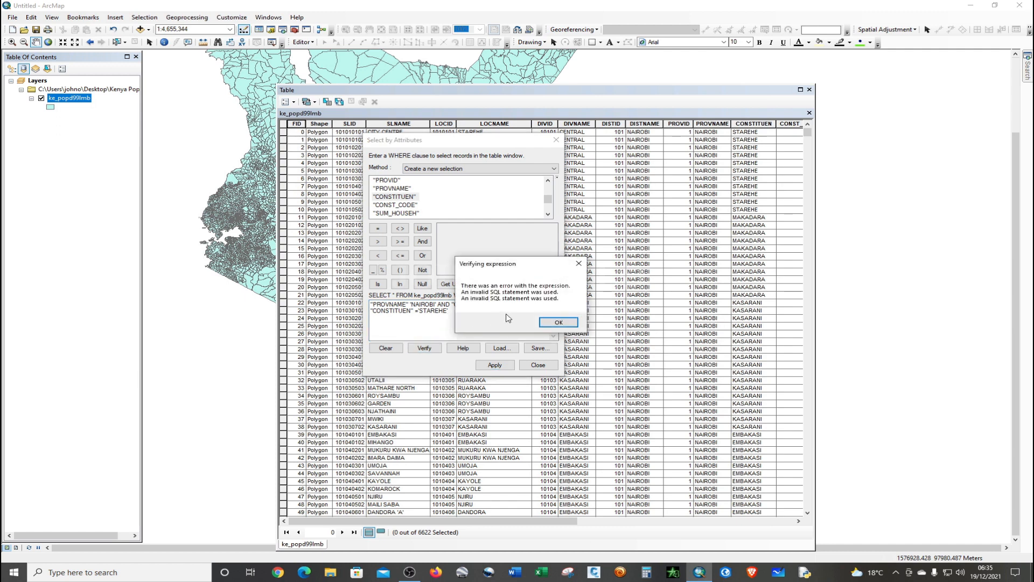
click(579, 263)
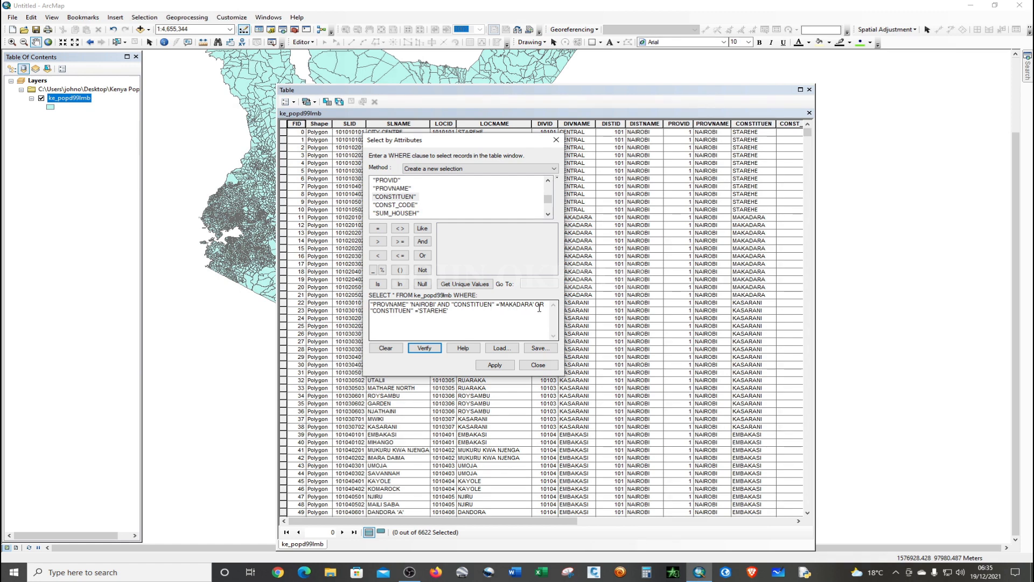
click(424, 348)
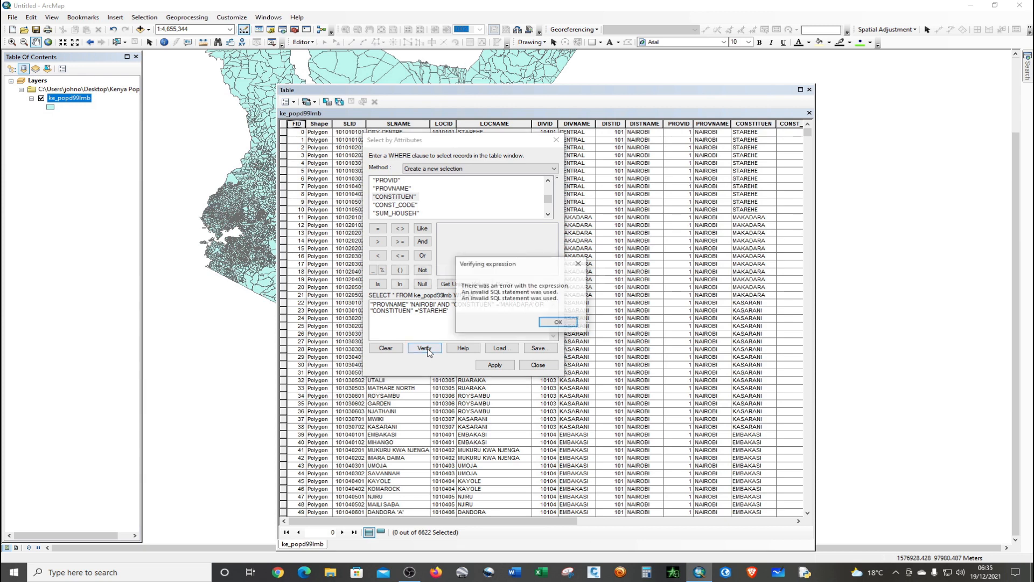
click(543, 321)
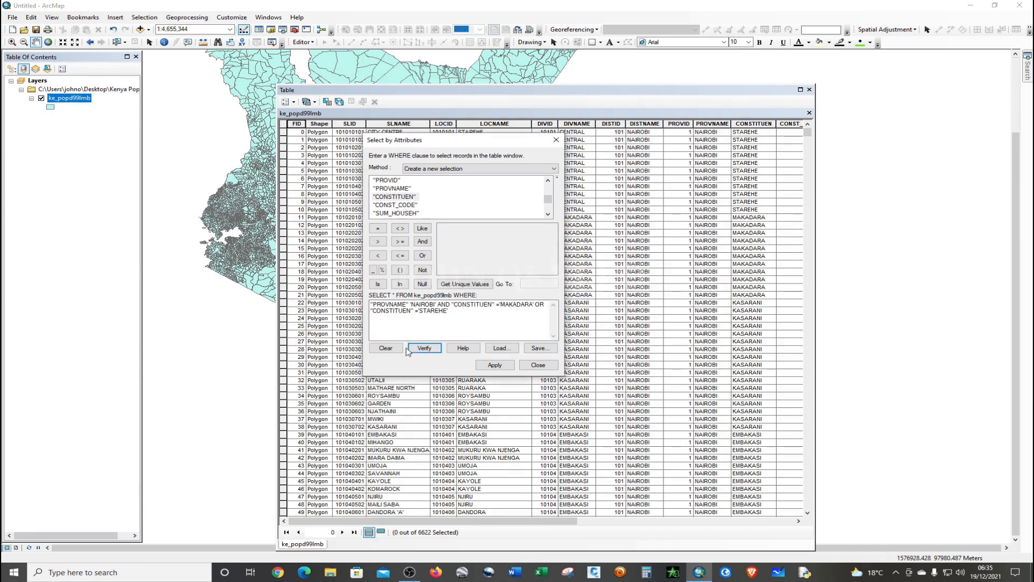
- Empty the WHERE clause and restart it as "PROVNAME" = ' NAIROBI', using the unique value with the leading space
click(386, 348)
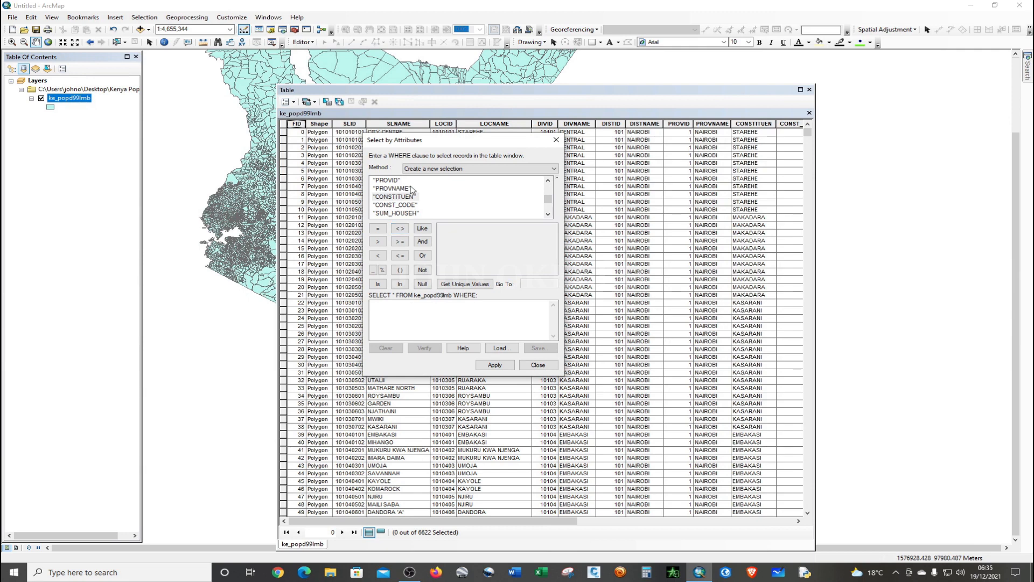
double_click(393, 188)
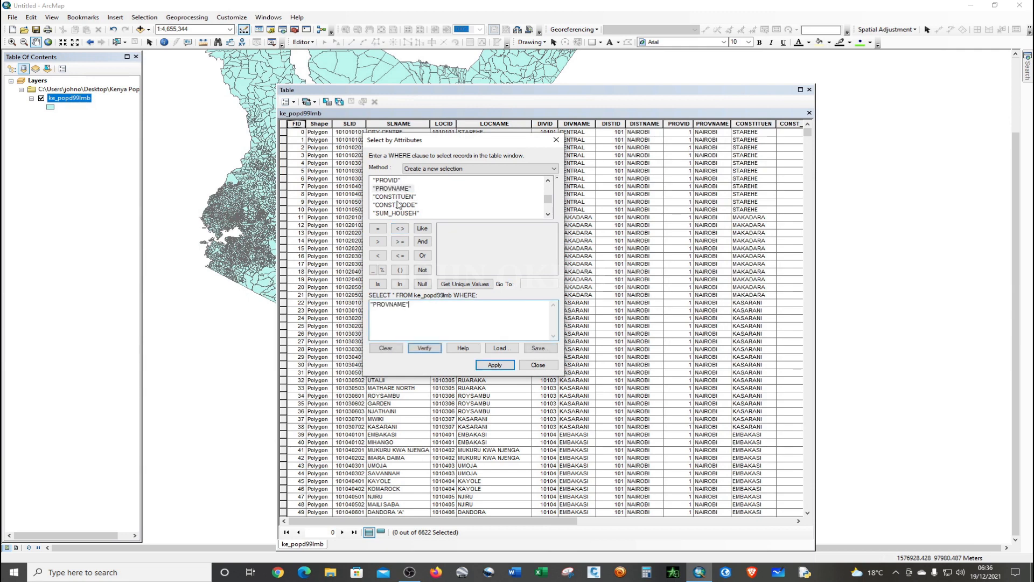
click(377, 228)
click(460, 284)
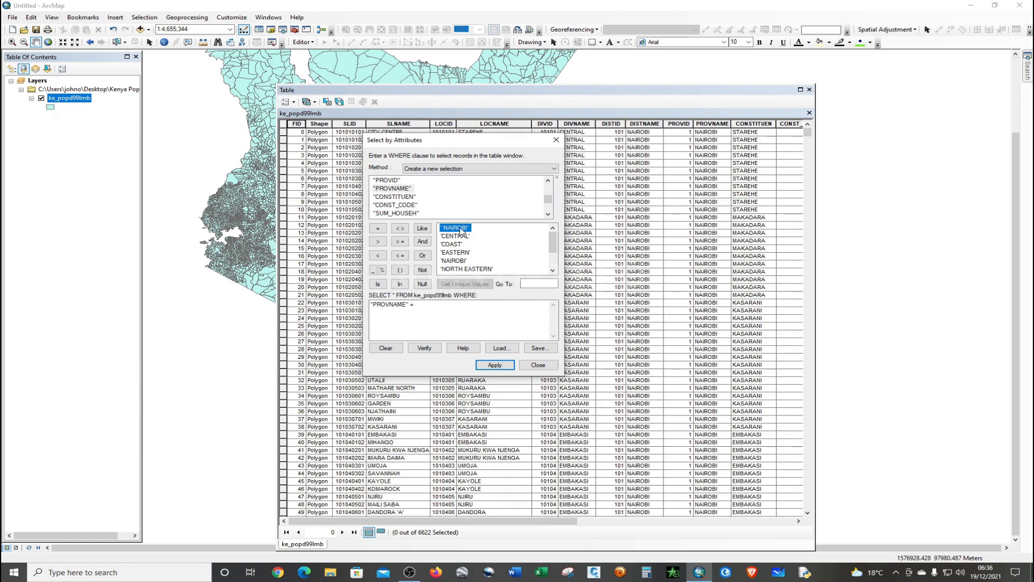
double_click(460, 228)
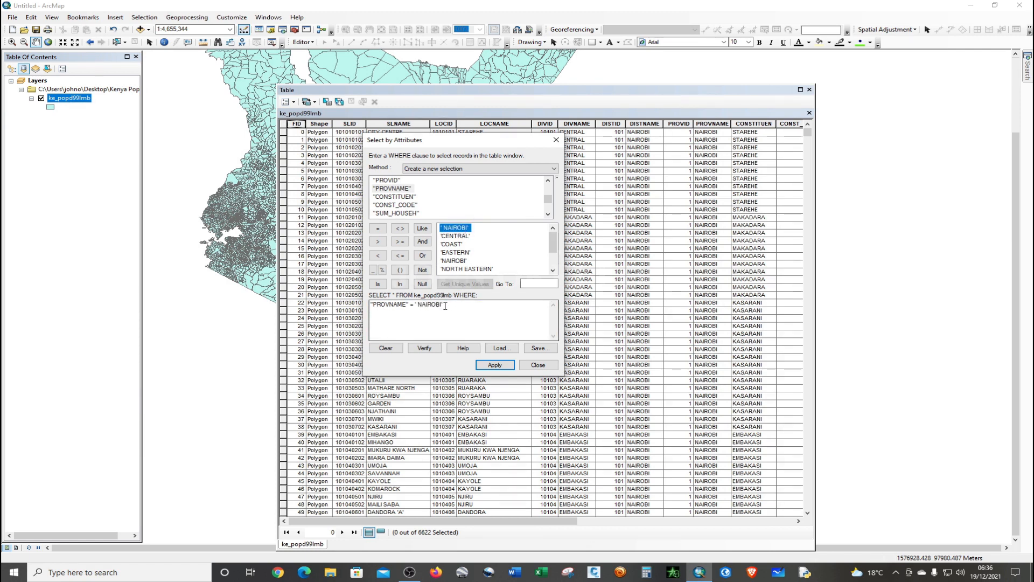
- Extend the WHERE clause with AND "CONSTITUEN" ='MAKADARA'
click(423, 241)
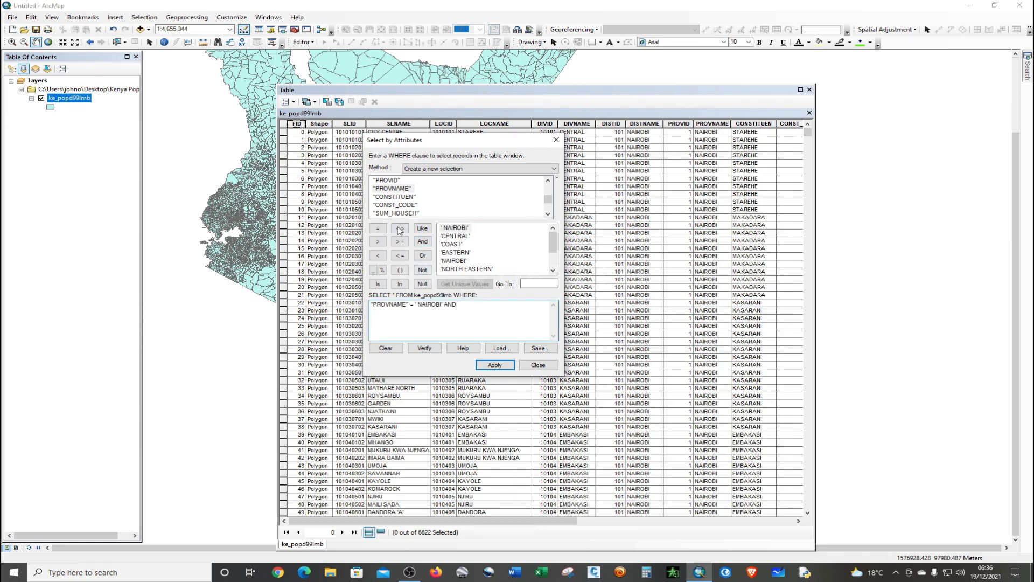
double_click(401, 197)
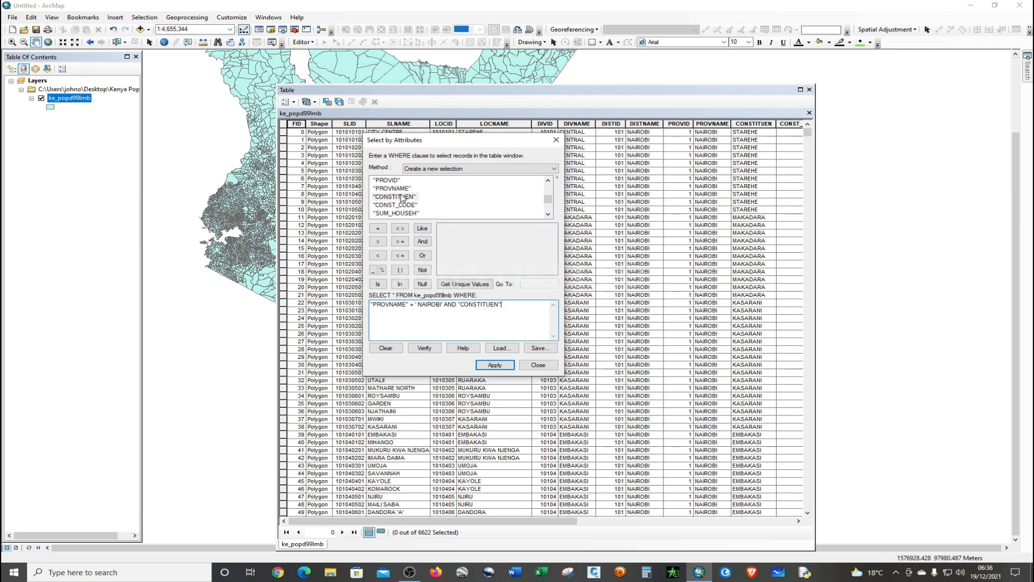
click(379, 229)
click(465, 283)
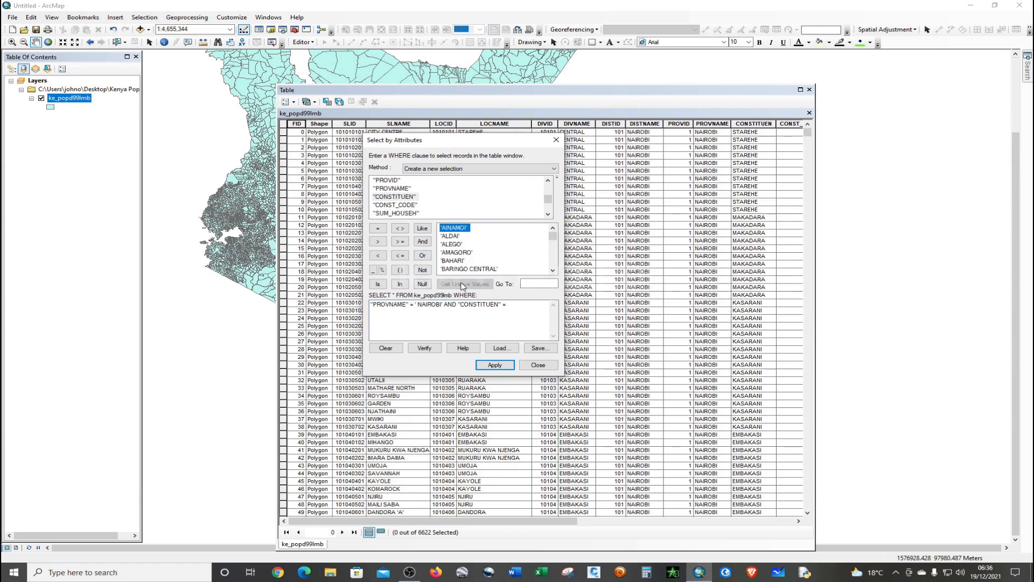
scroll(479, 257, down, 2)
scroll(479, 258, down, 6)
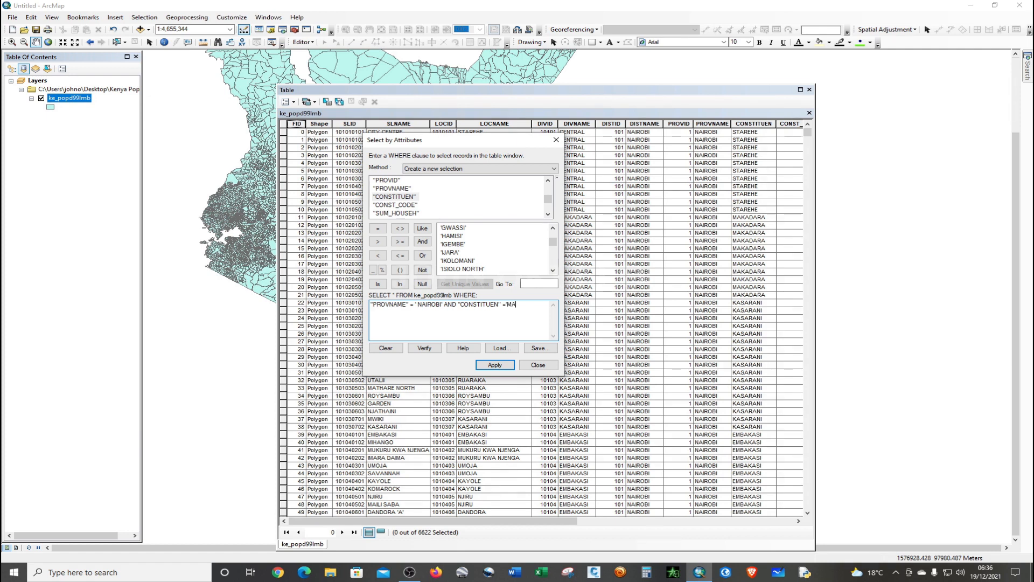
text(DARA)
- Extend the WHERE clause with OR "CONSTITUEN" ='STAREHE'
click(422, 255)
double_click(397, 196)
click(377, 228)
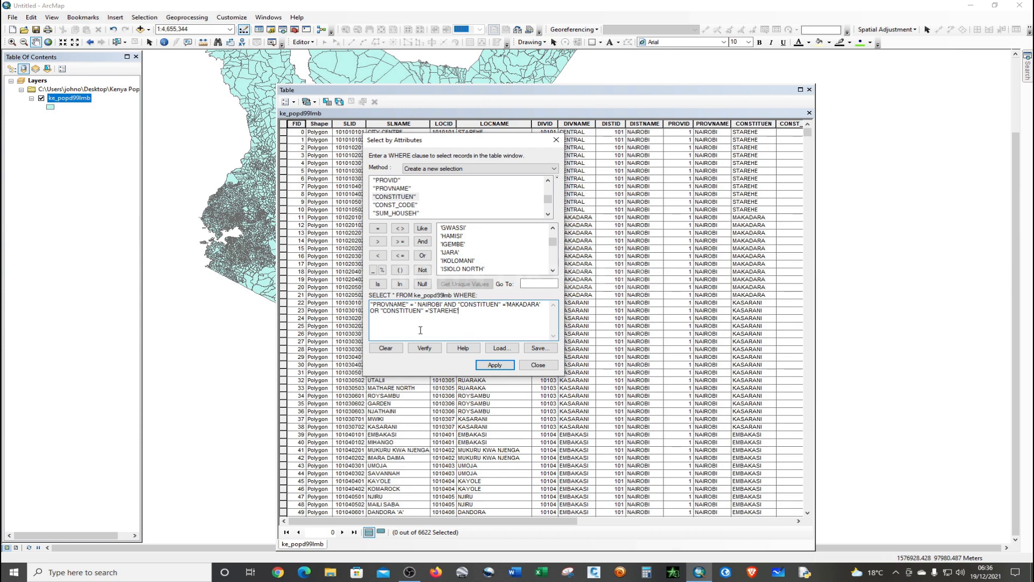
- Verify the Nairobi province query for the MAKADARA or STAREHE constituencies and apply it to the table
click(424, 349)
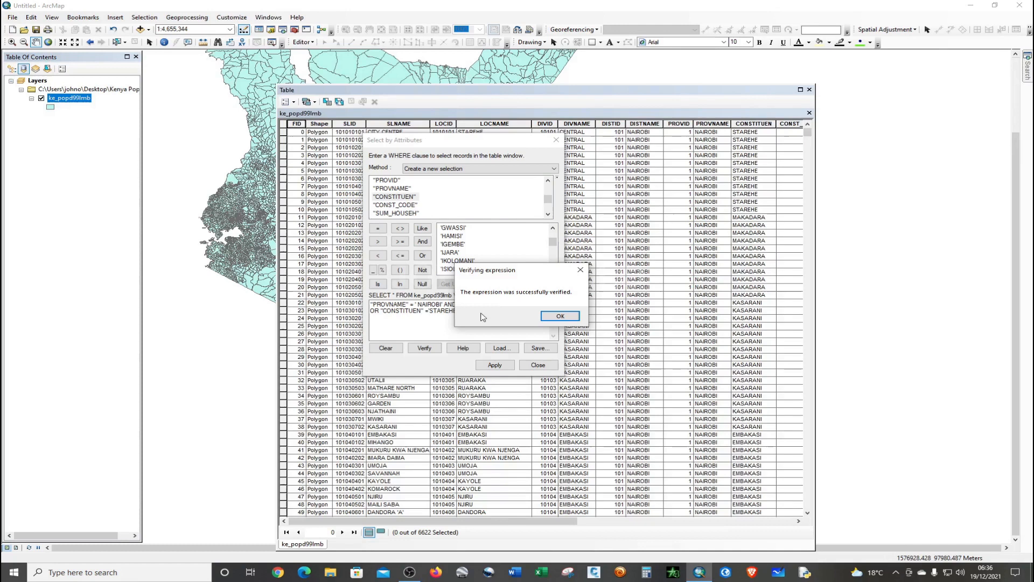
click(560, 317)
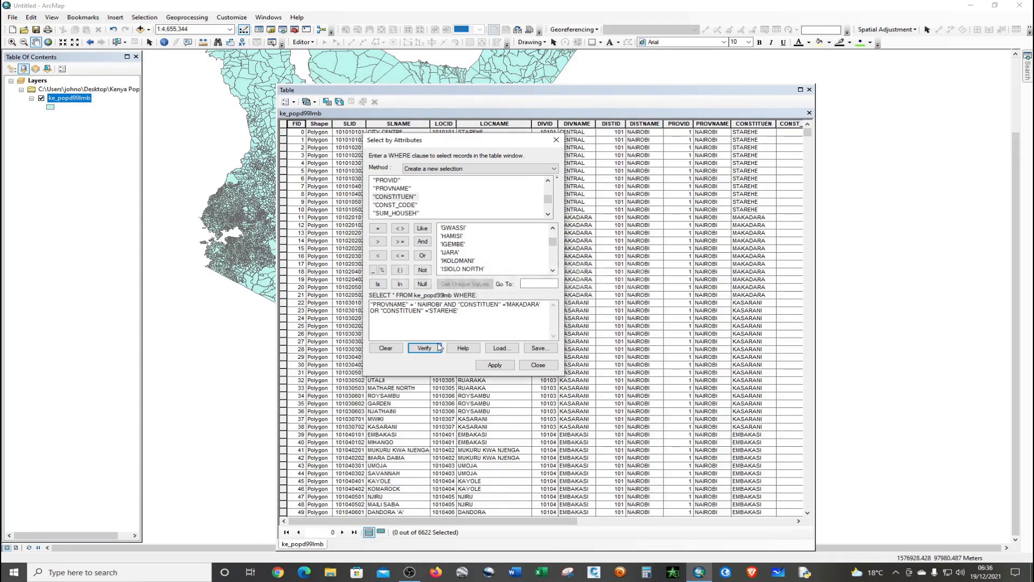
click(495, 365)
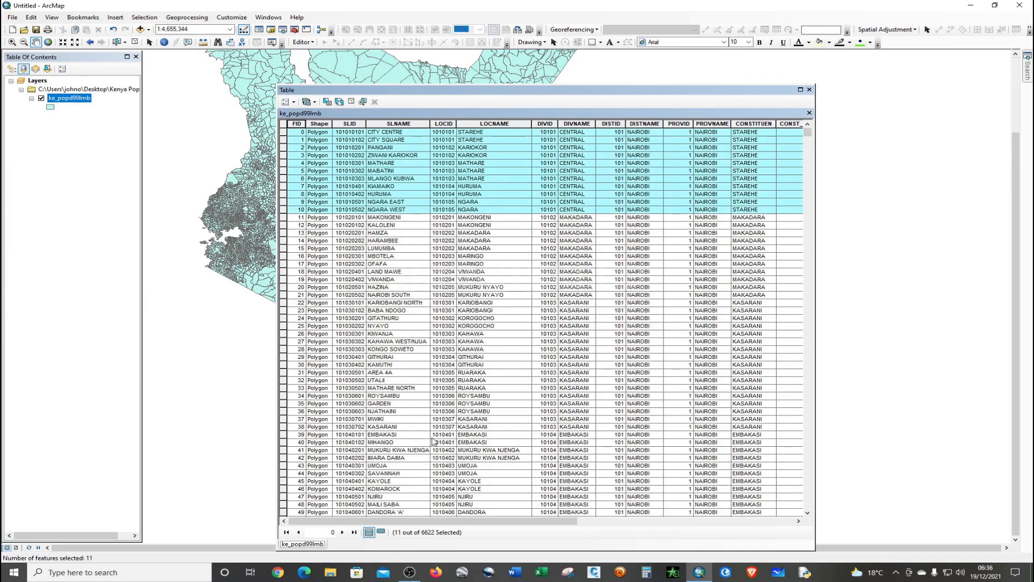
- Show only the selected records to review their columns, and return the table to all records for comparison
click(380, 532)
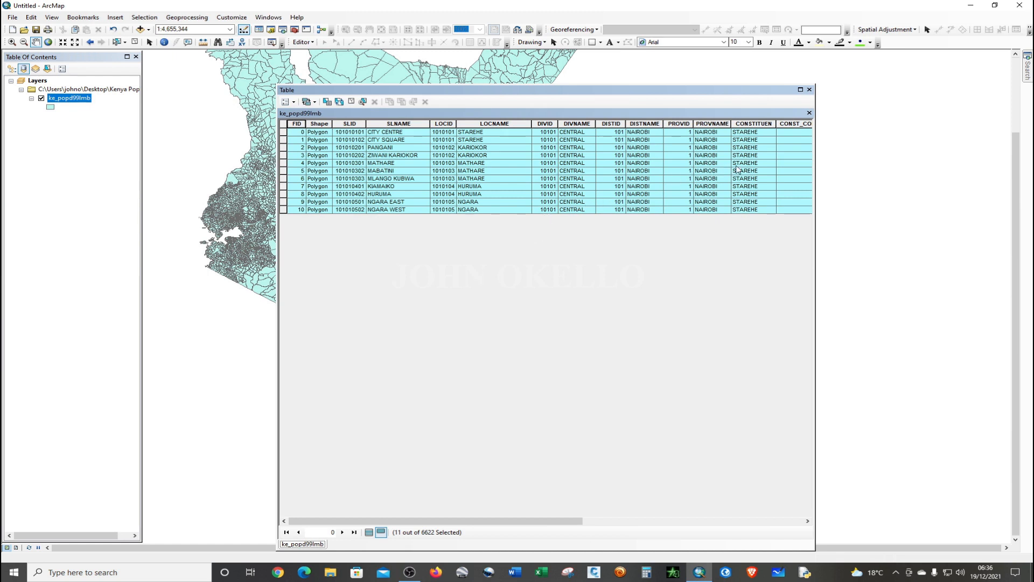
scroll(737, 170, right, 5)
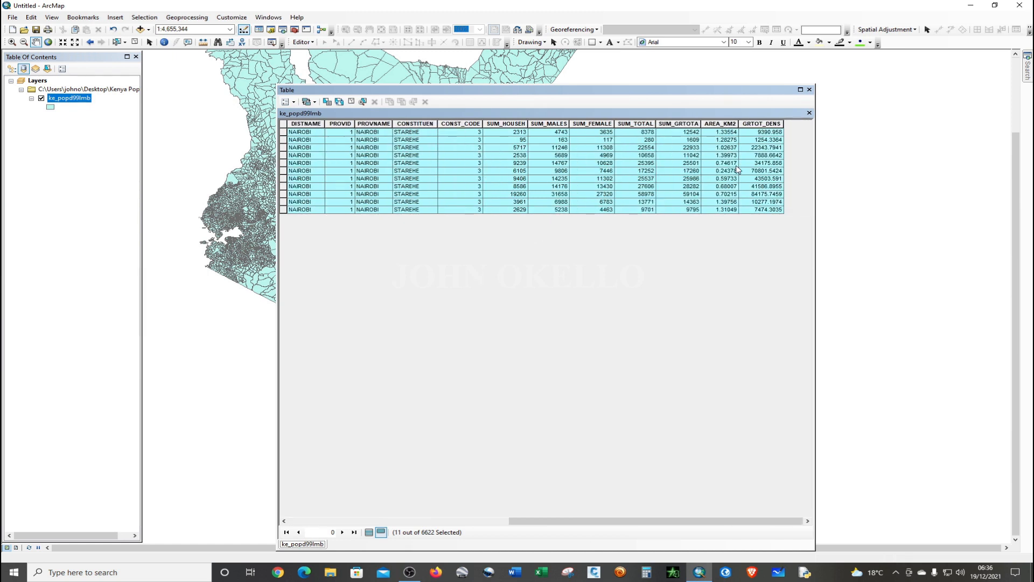
scroll(738, 170, left, 8)
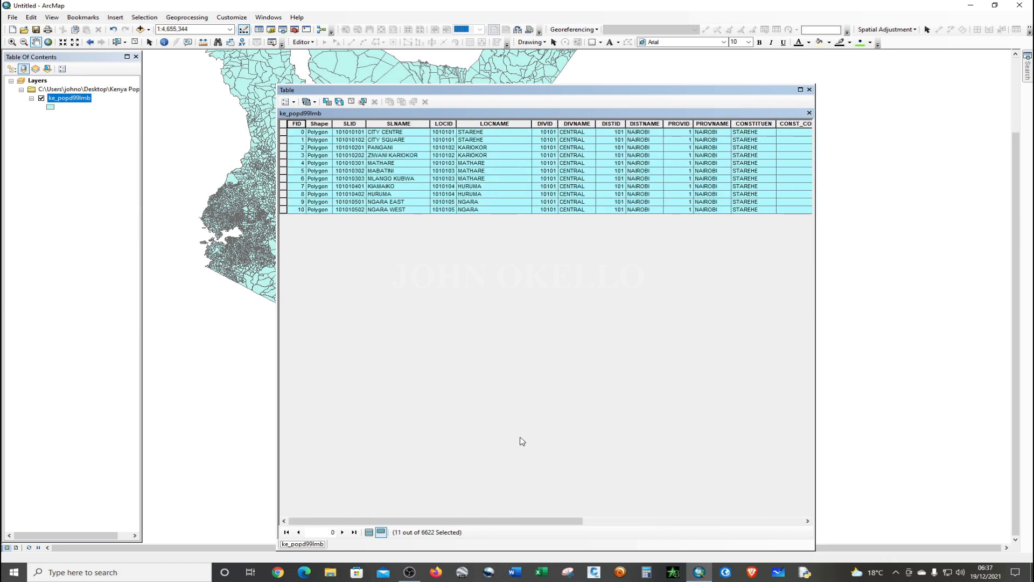
click(370, 532)
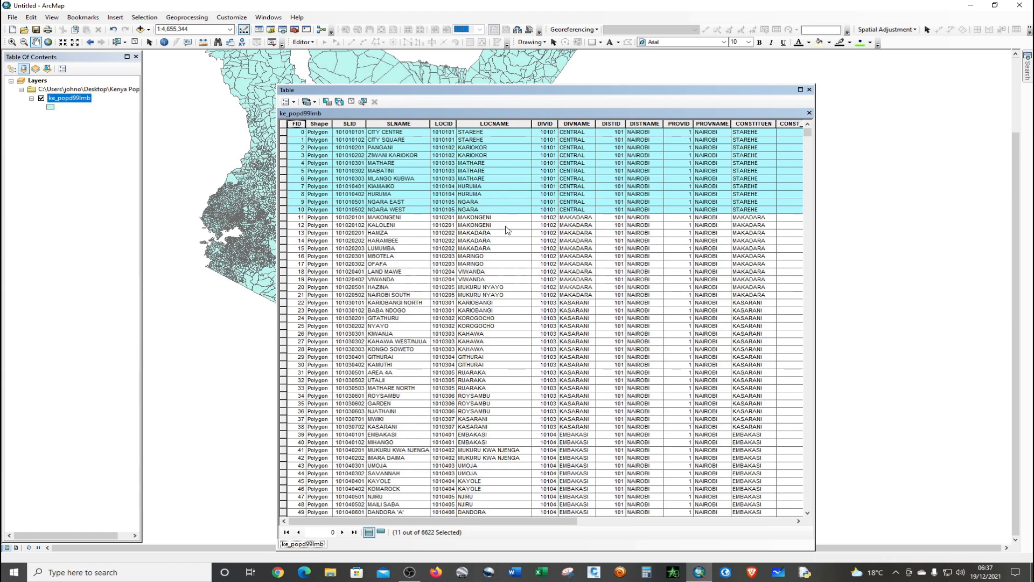
scroll(491, 260, down, 20)
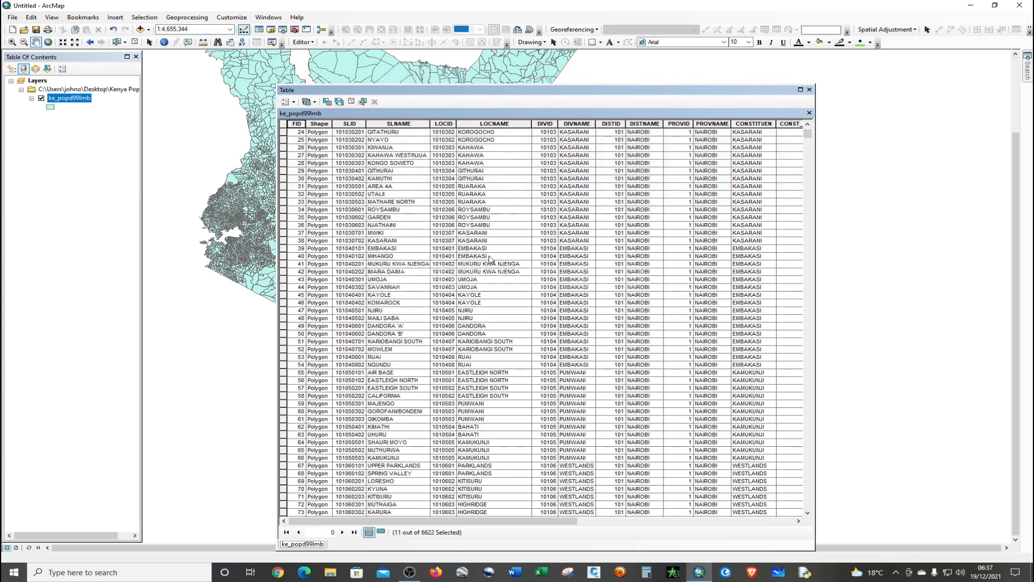
- Return to the first table records, reopen Select by Attributes, and clear the previous WHERE clause
scroll(439, 452, up, 20)
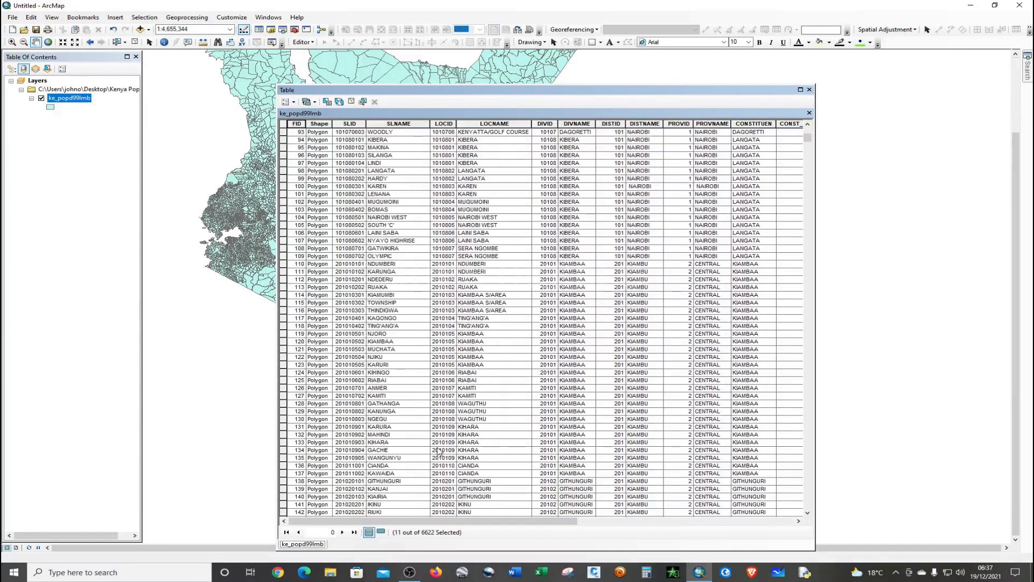
scroll(439, 451, up, 11)
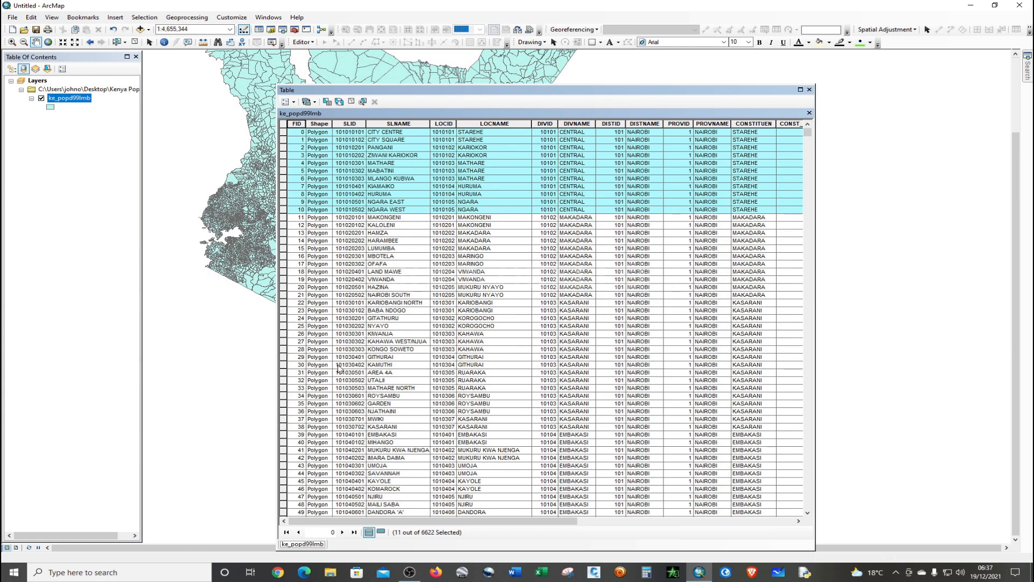
click(328, 102)
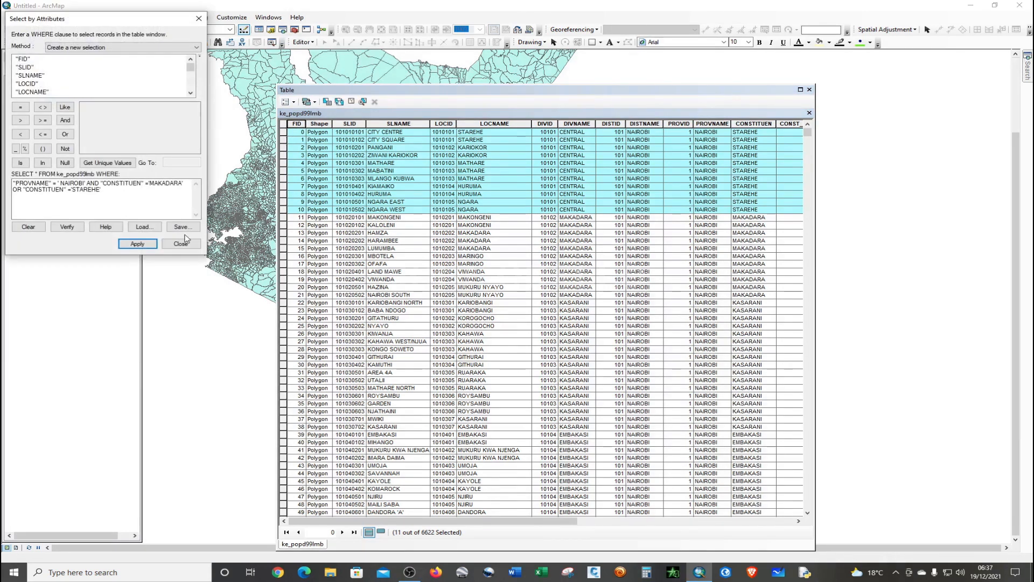
drag(124, 21, 529, 234)
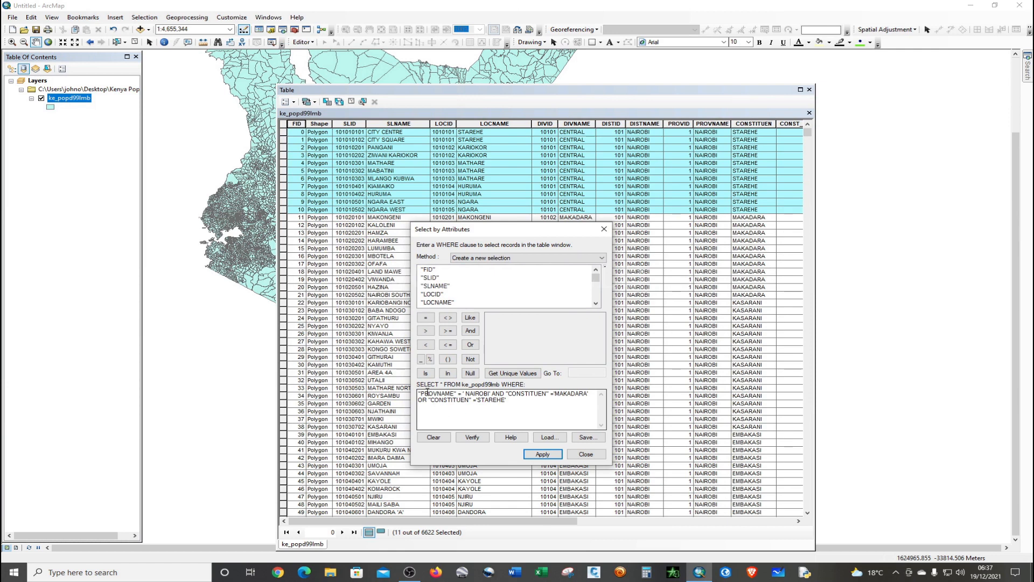
click(466, 393)
key(BackSpace)
drag(554, 234, 707, 263)
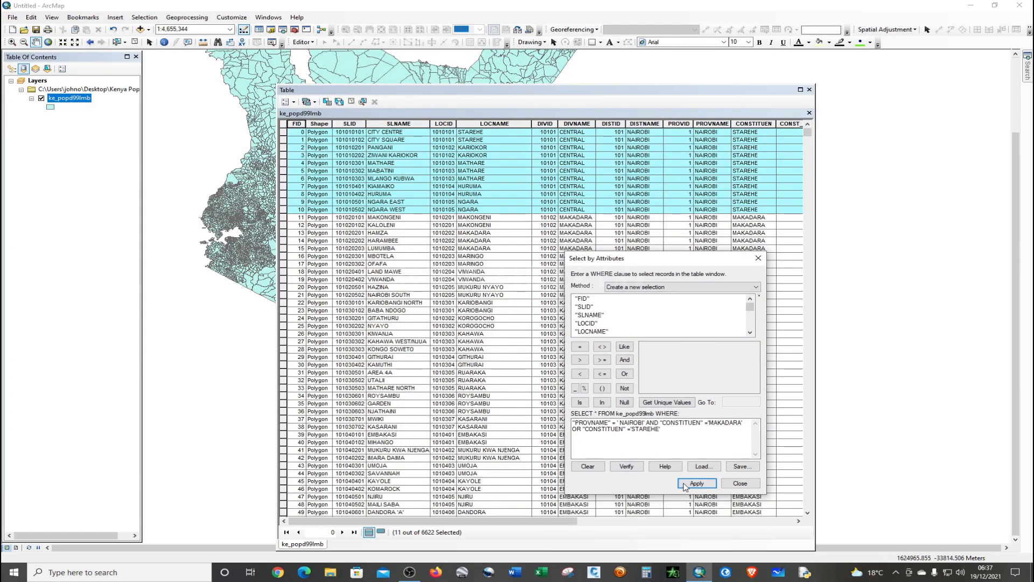
click(587, 467)
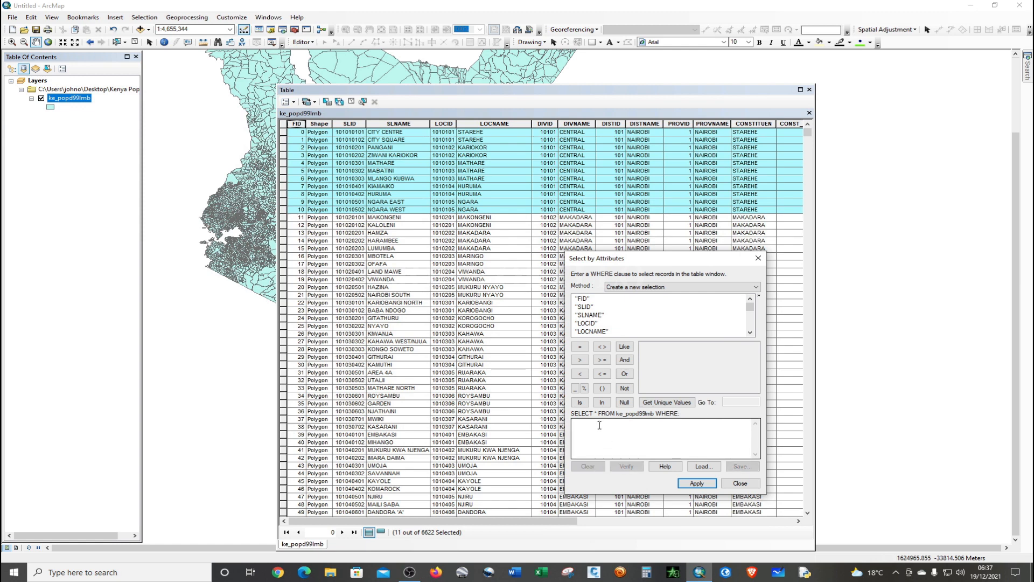
- Build the WHERE clause "PROVNAME" = ' NAIROBI' using the field's unique values
scroll(596, 316, down, 5)
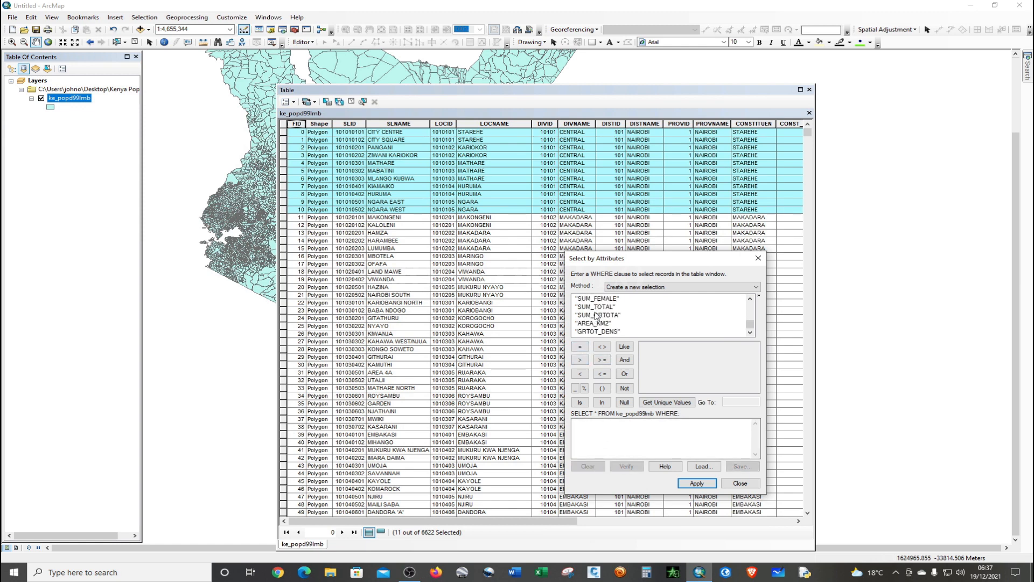
scroll(597, 316, up, 5)
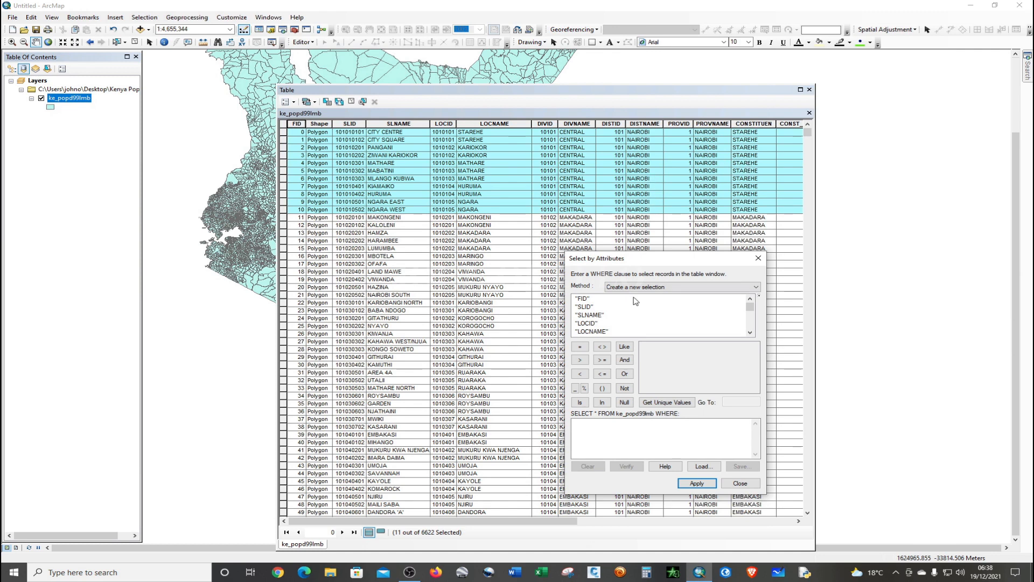
scroll(591, 318, down, 2)
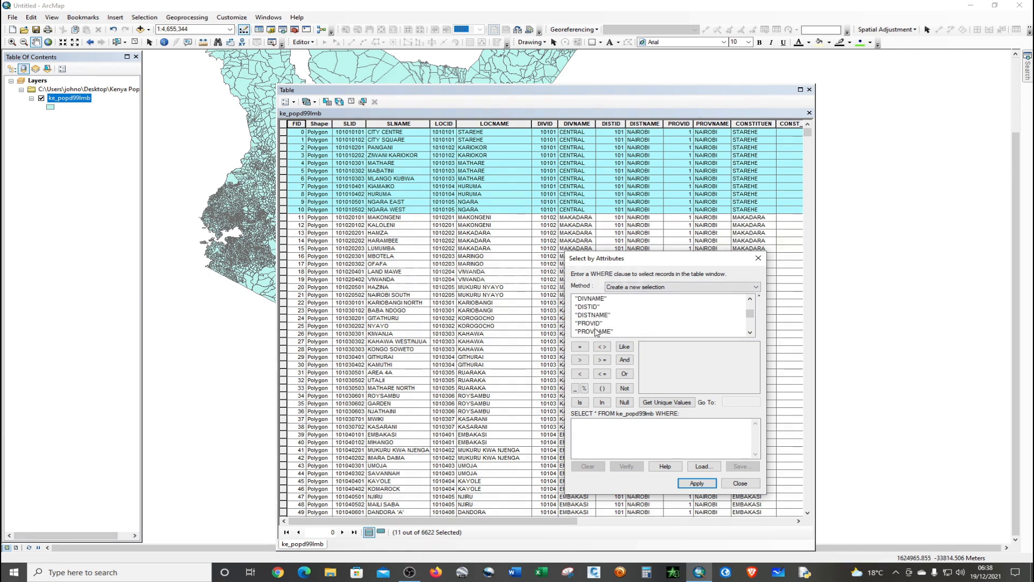
double_click(592, 331)
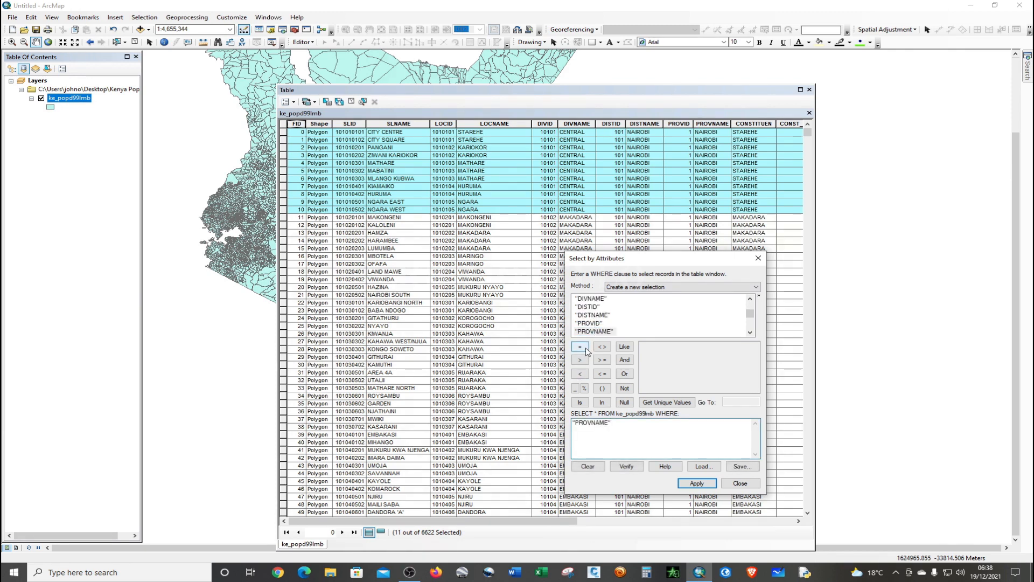
click(585, 348)
scroll(600, 323, down, 2)
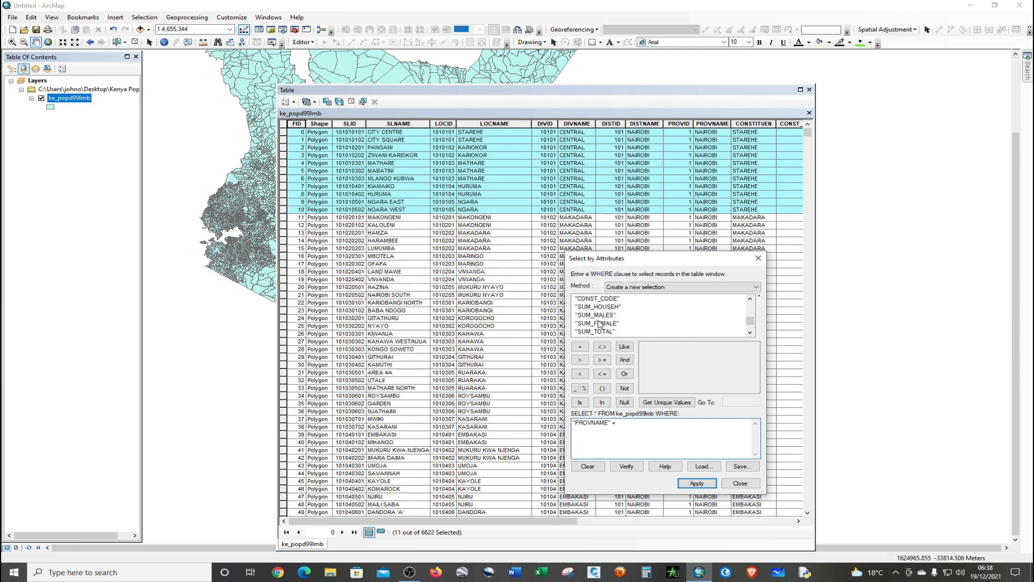
click(665, 402)
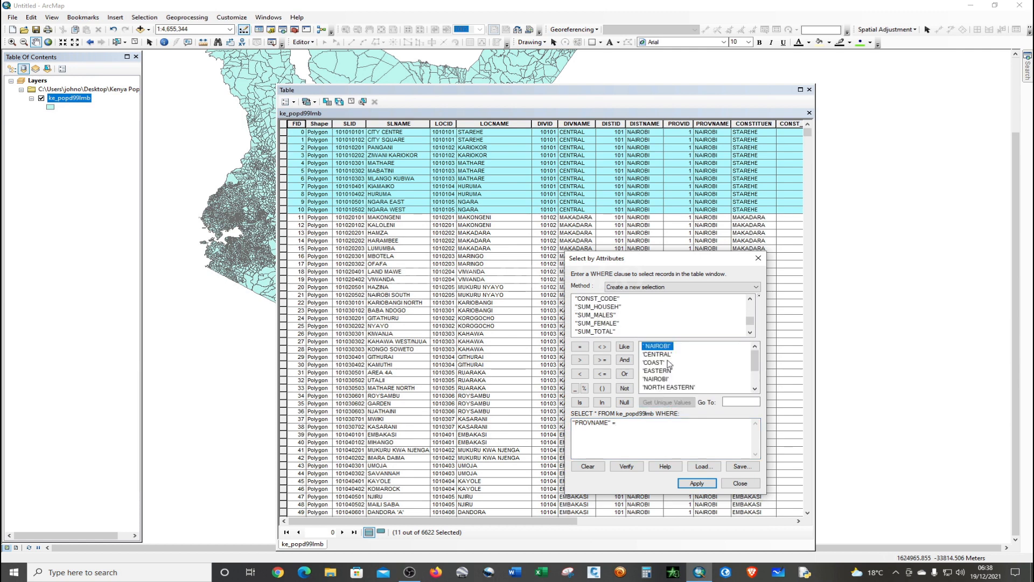
double_click(660, 347)
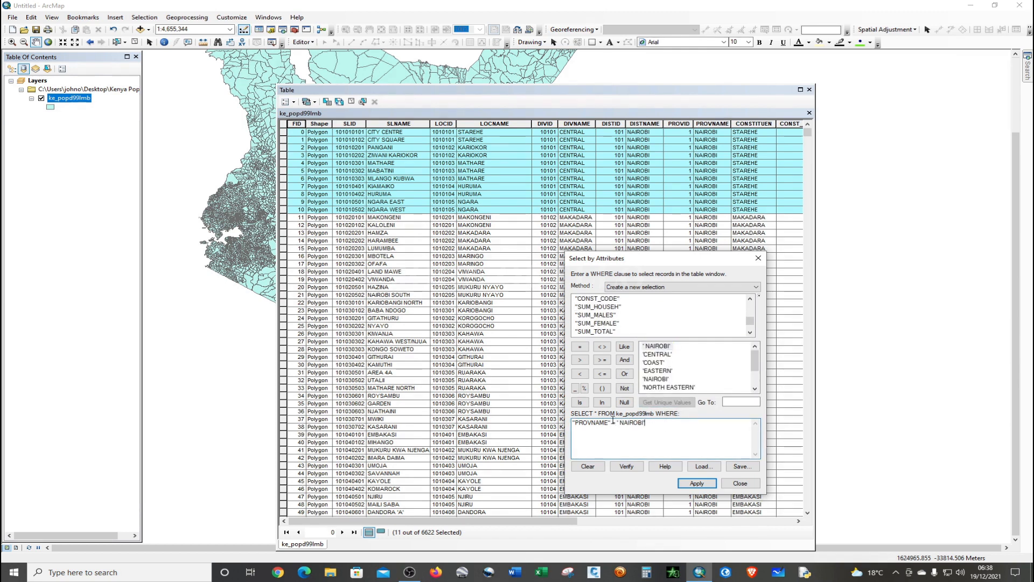
- Extend the WHERE clause with AND "CONSTITUEN" ='MAKADARA' and verify the expression
click(624, 359)
scroll(678, 388, down, 2)
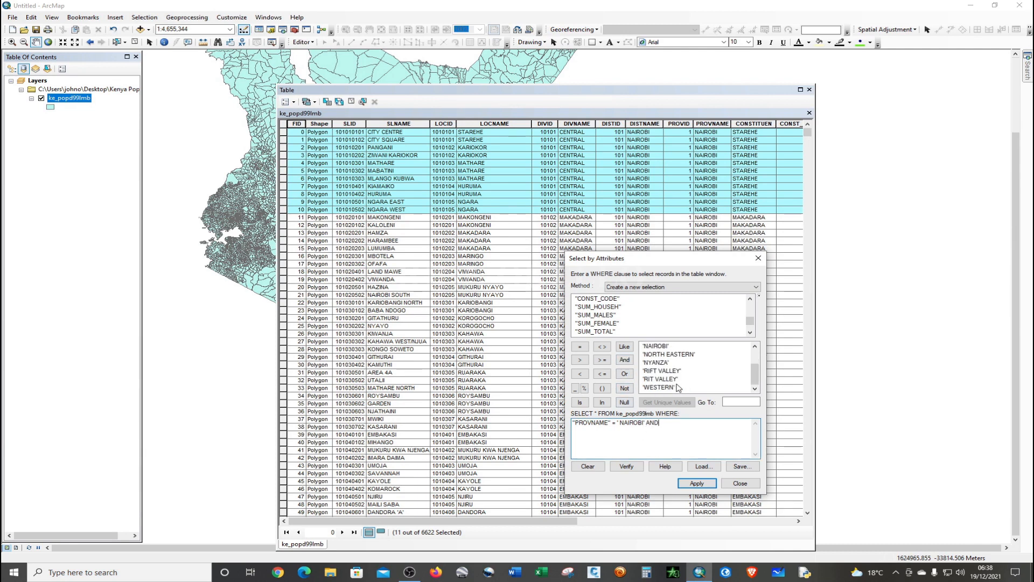
scroll(678, 388, up, 2)
scroll(614, 331, up, 2)
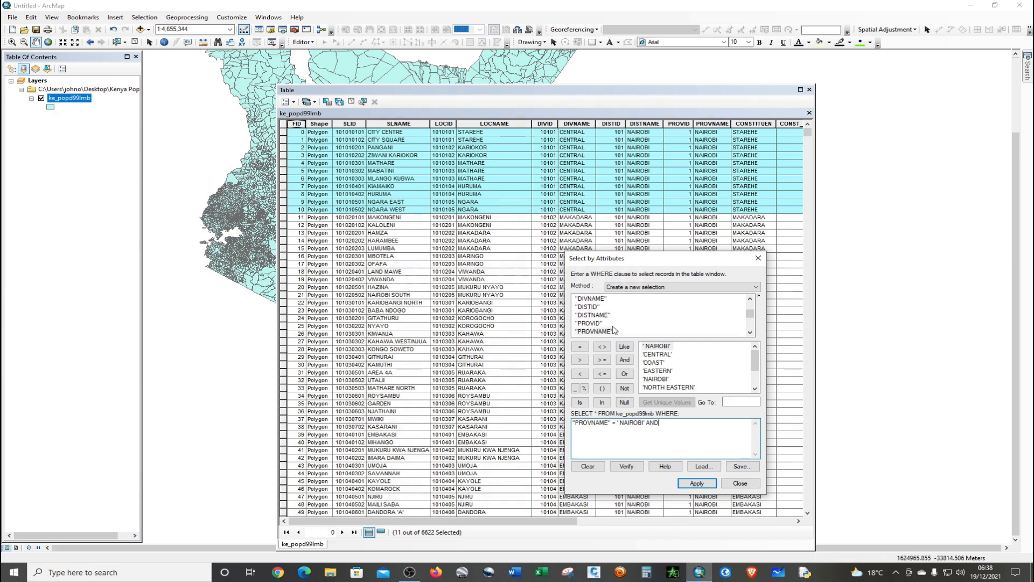
scroll(606, 331, up, 2)
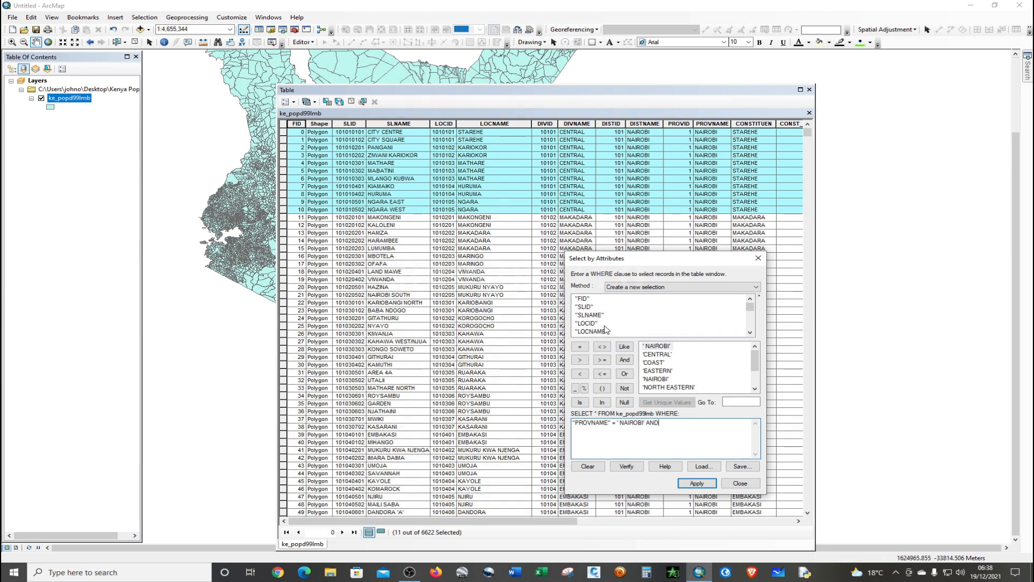
scroll(606, 329, down, 3)
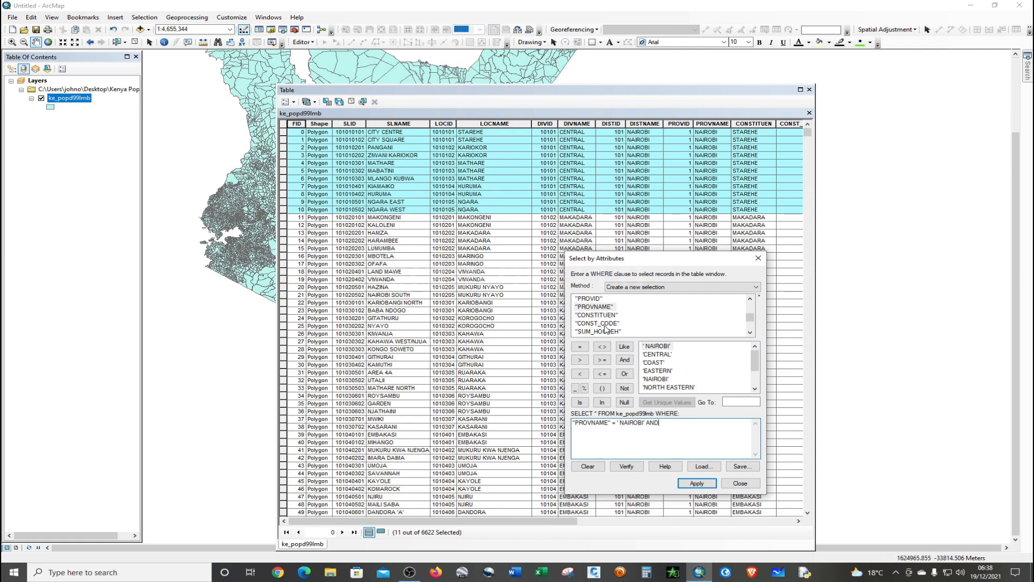
double_click(606, 316)
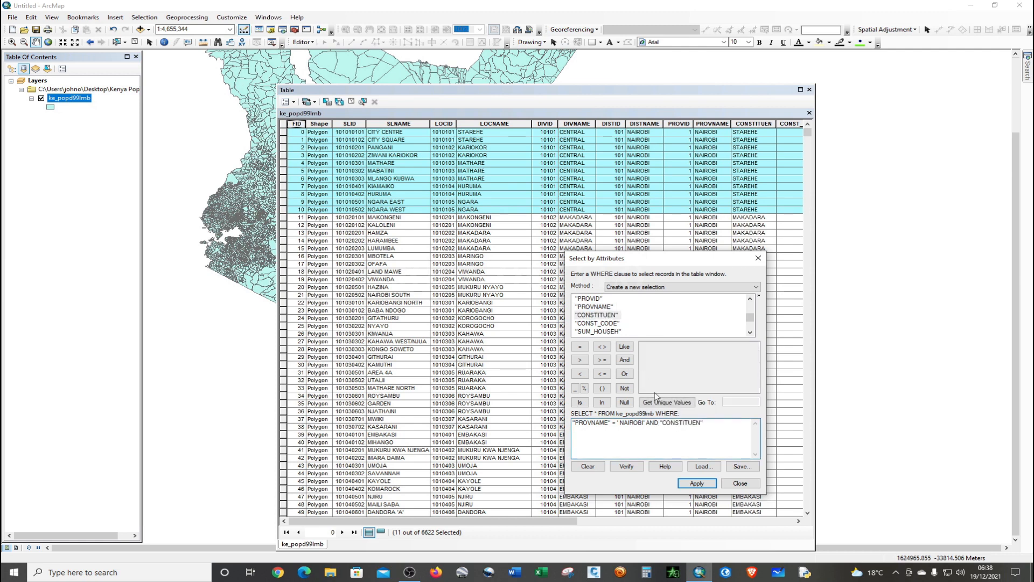
click(580, 347)
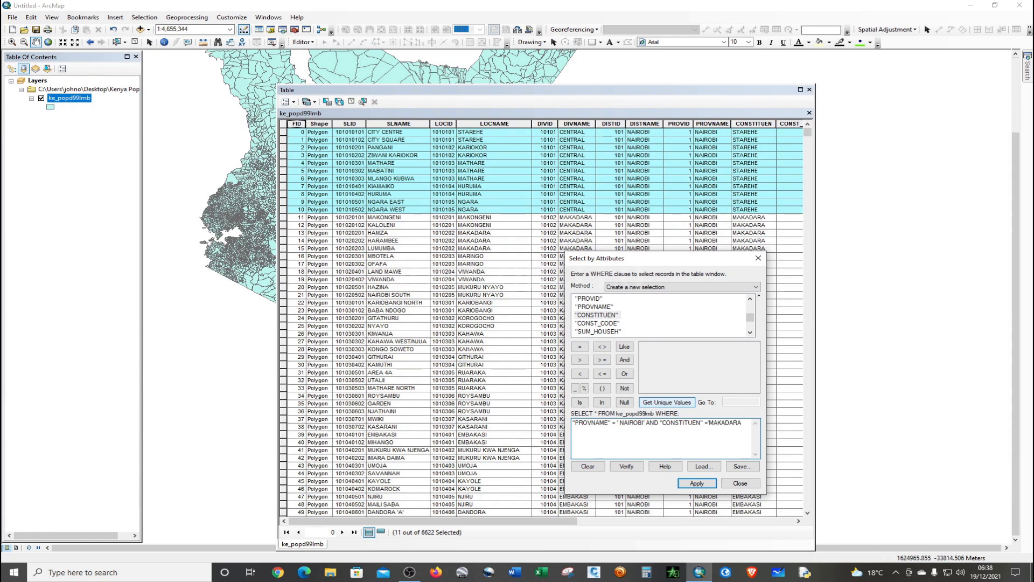
click(627, 466)
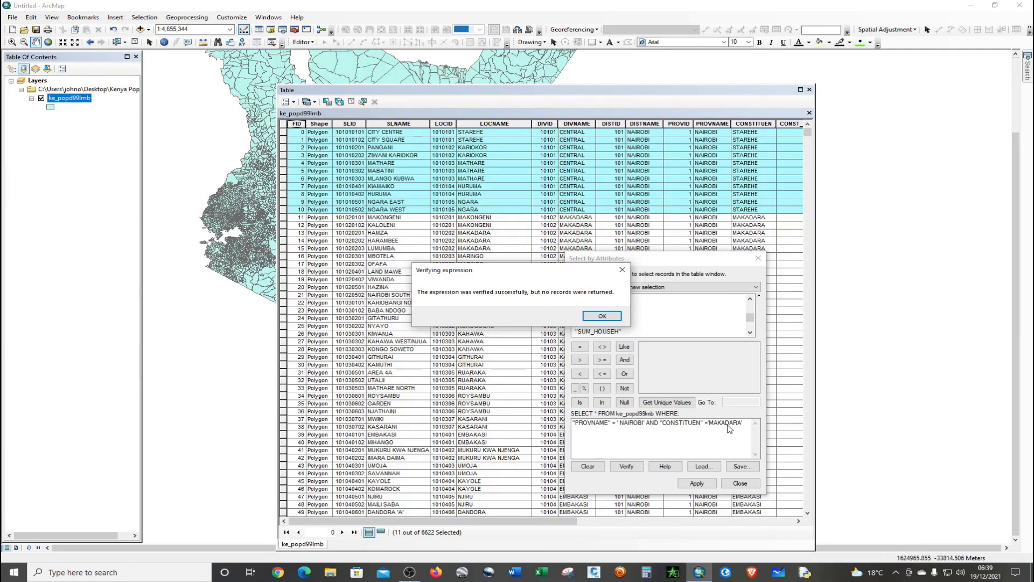
click(622, 270)
- Replace the "CONSTITUEN" field in the WHERE clause with "LOCNAME", keeping ='MAKADARA'
click(702, 422)
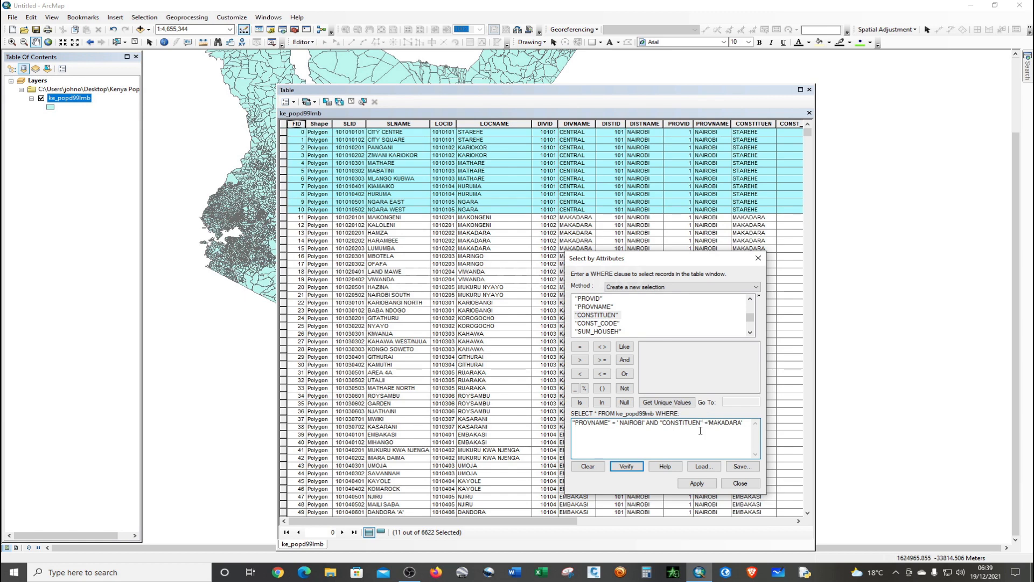
key(BackSpace)
key(BackSpace)
key(BackSpace)
key(BackSpace)
key(BackSpace)
key(BackSpace)
key(BackSpace)
key(BackSpace)
key(BackSpace)
key(BackSpace)
key(BackSpace)
key(BackSpace)
scroll(599, 319, down, 2)
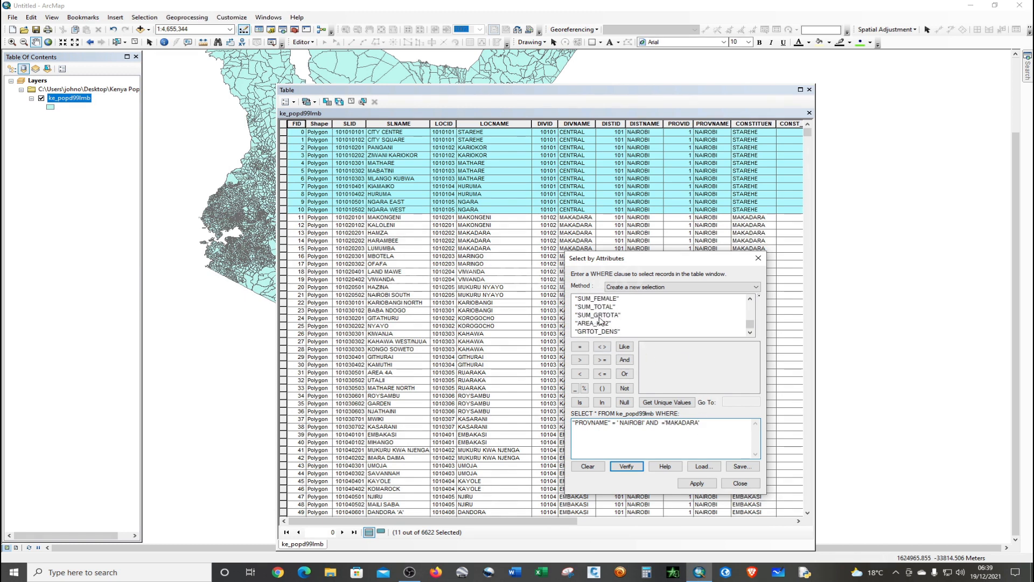
scroll(600, 319, up, 3)
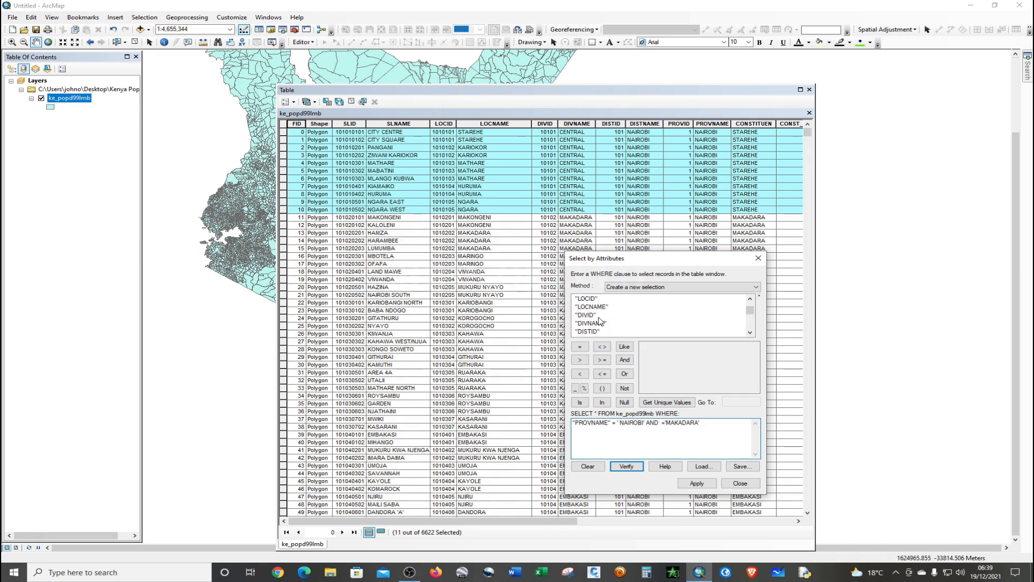
scroll(595, 323, up, 1)
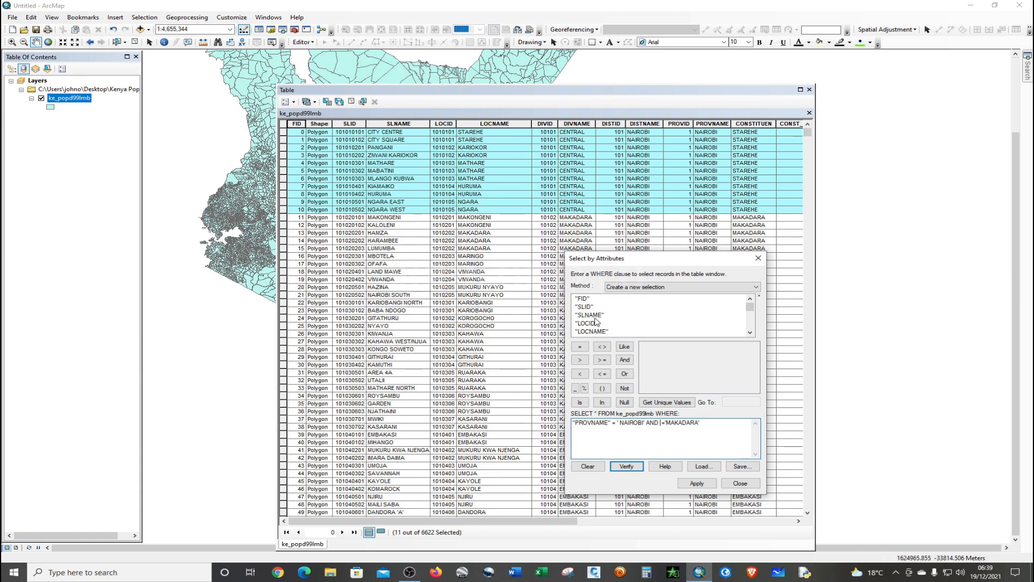
double_click(591, 331)
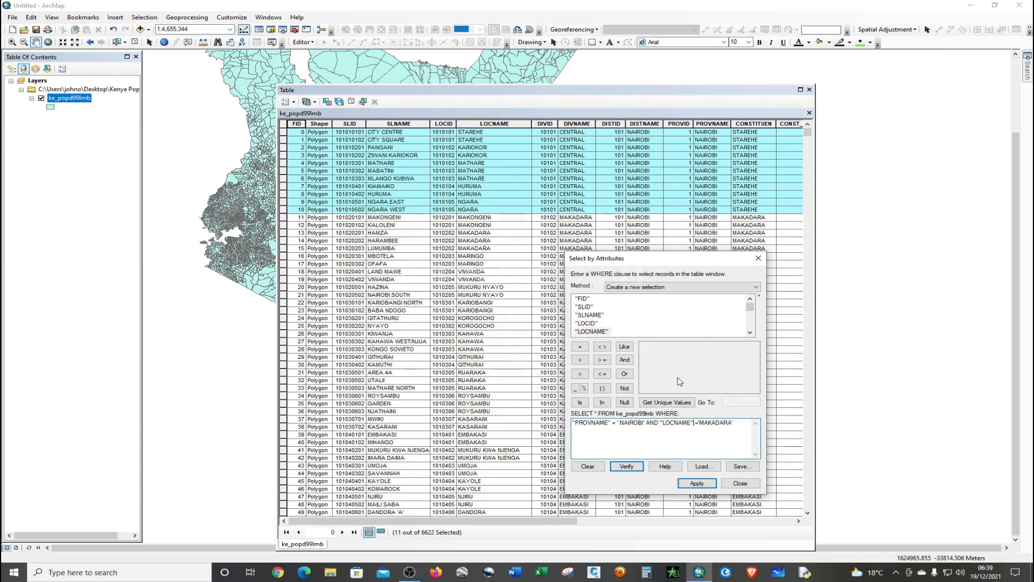
- Verify the query combining the Nairobi province and the MAKADARA location name, and apply it to the table
click(626, 465)
click(613, 317)
click(697, 481)
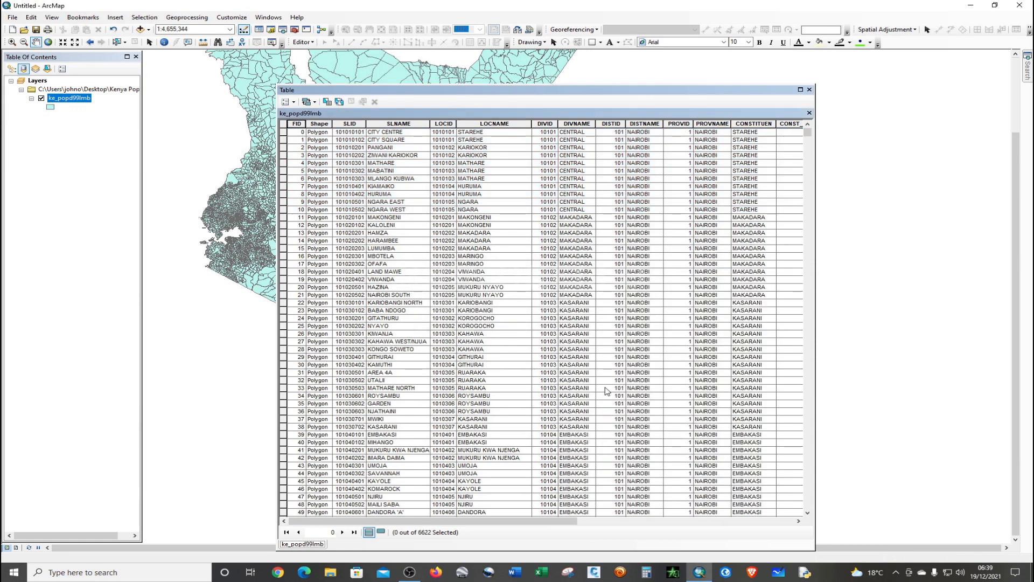
- Review the table in selected-only and all-records views, and close the attribute table
click(381, 532)
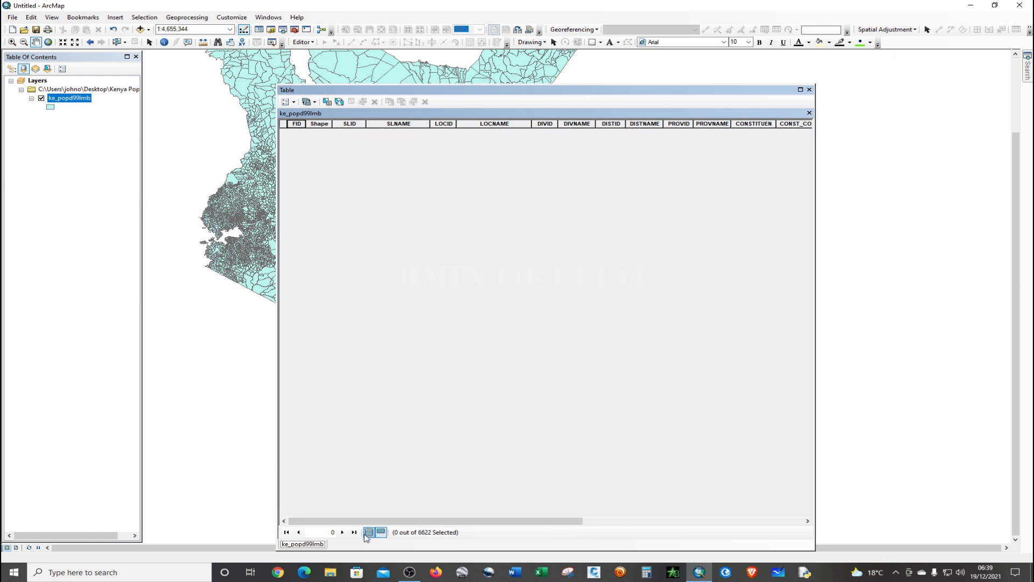
click(369, 533)
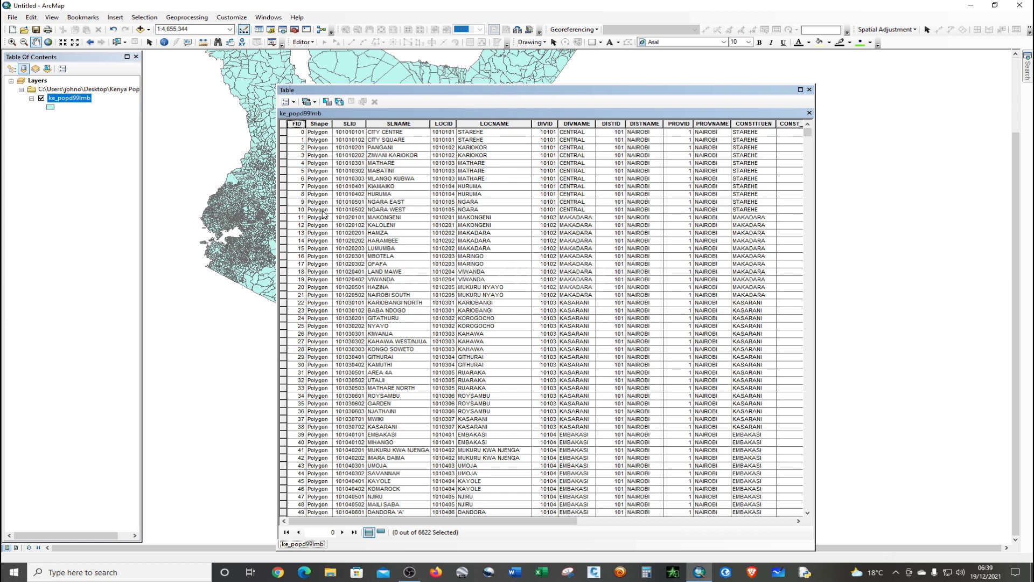
scroll(323, 215, down, 20)
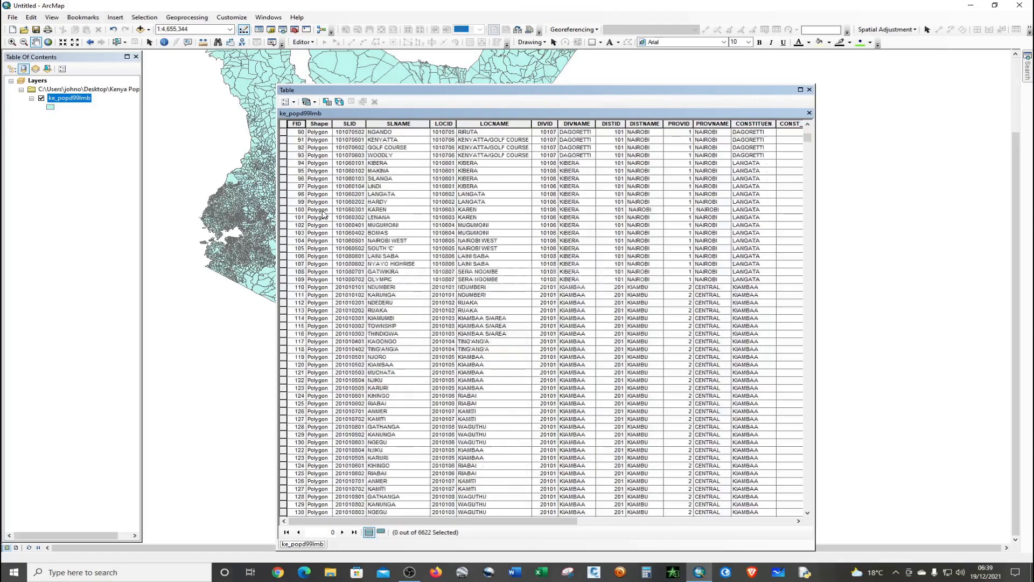
scroll(323, 214, down, 20)
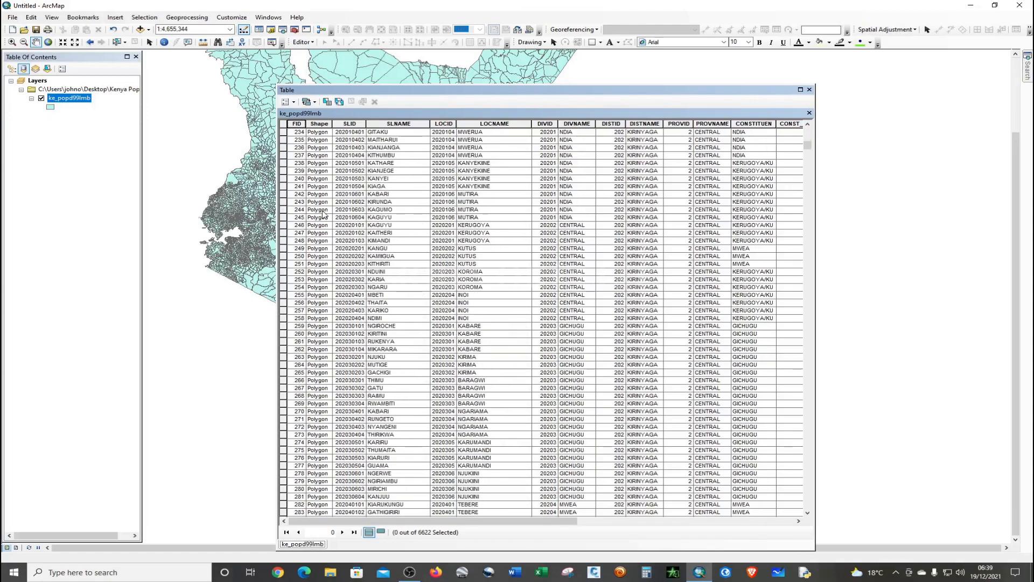
scroll(323, 215, down, 20)
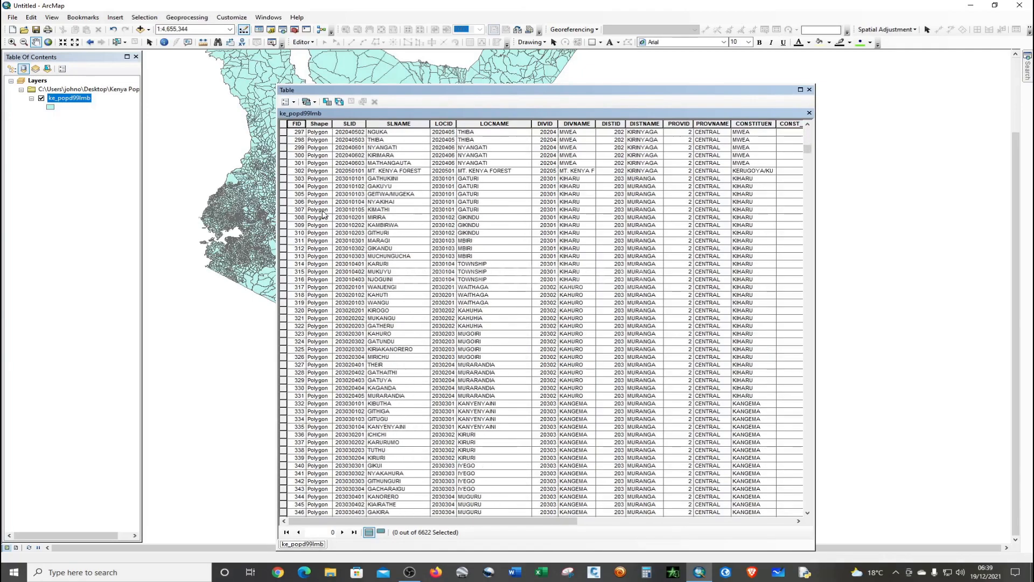
scroll(324, 214, down, 20)
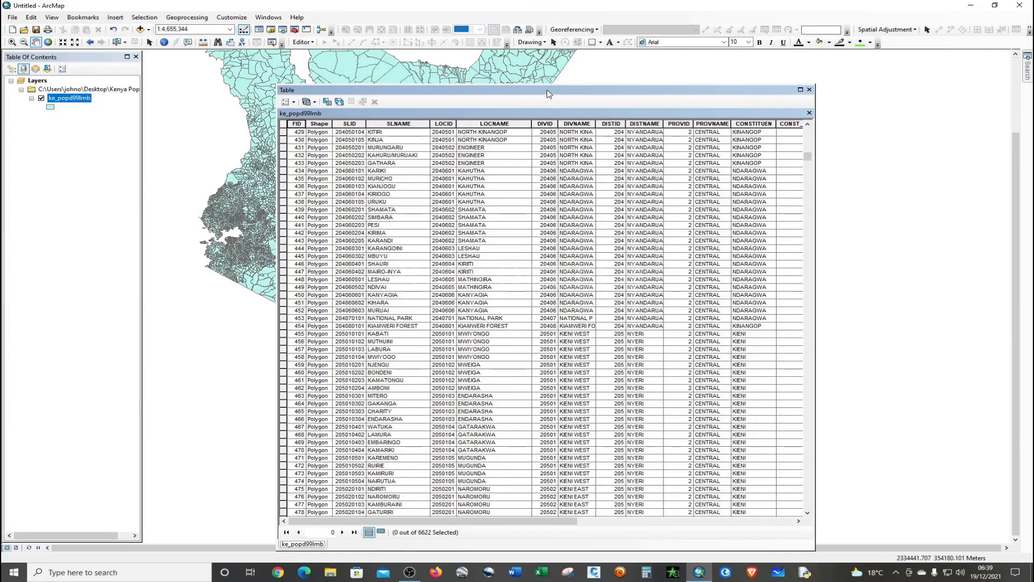
drag(547, 94, 561, 78)
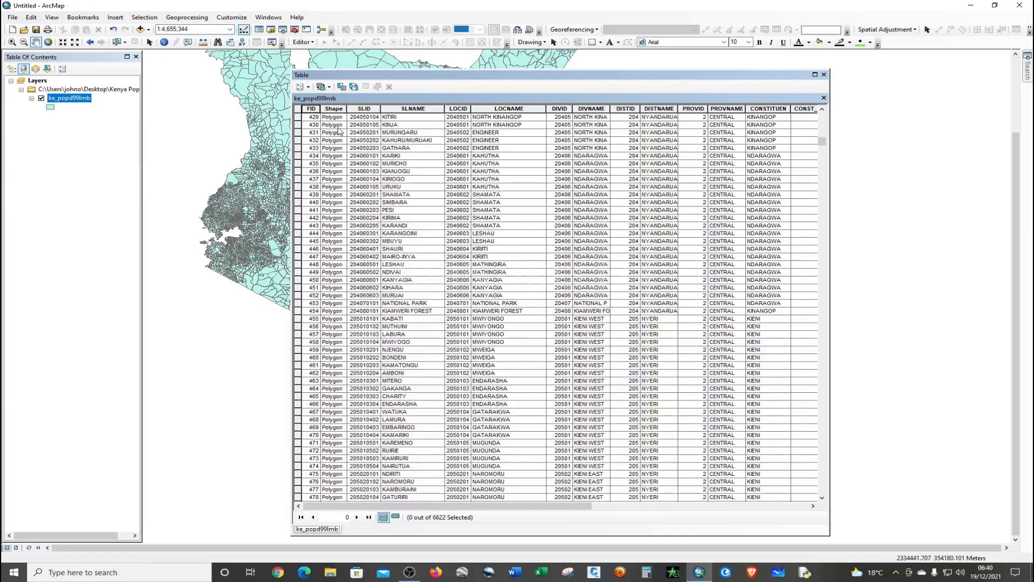
click(823, 74)
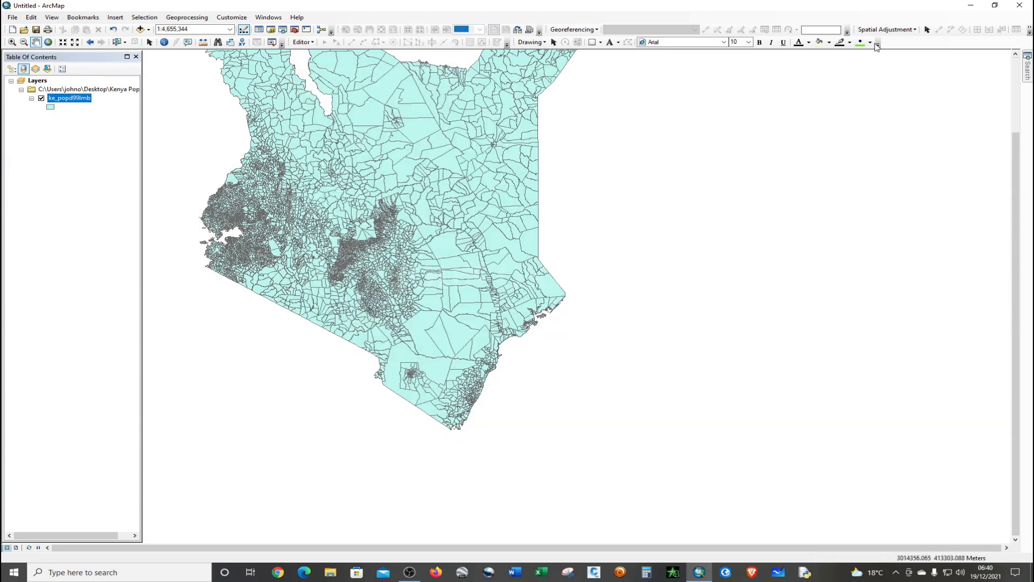